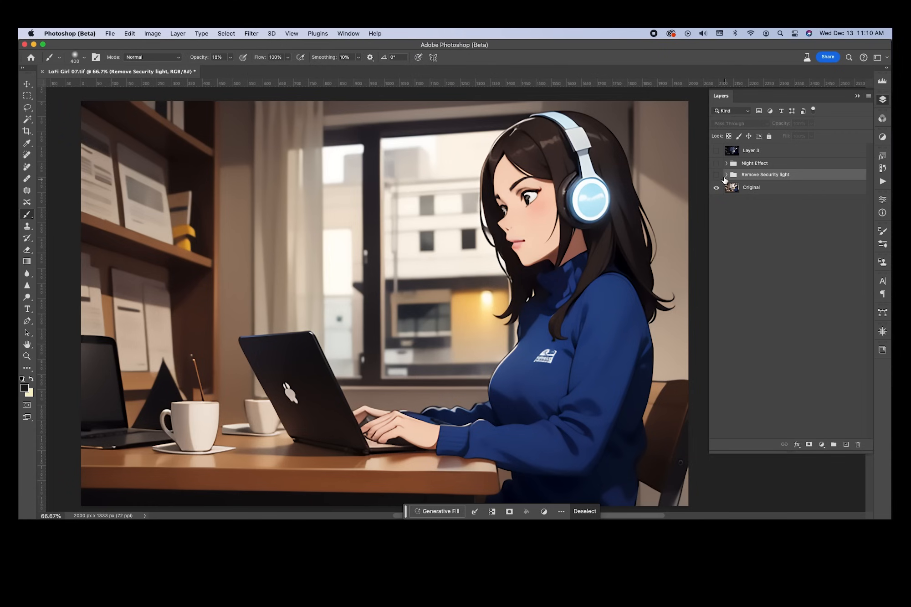
# Make the Night Effect group visible to turn LoFi Girl 07 into a night scene
pyautogui.click(717, 163)
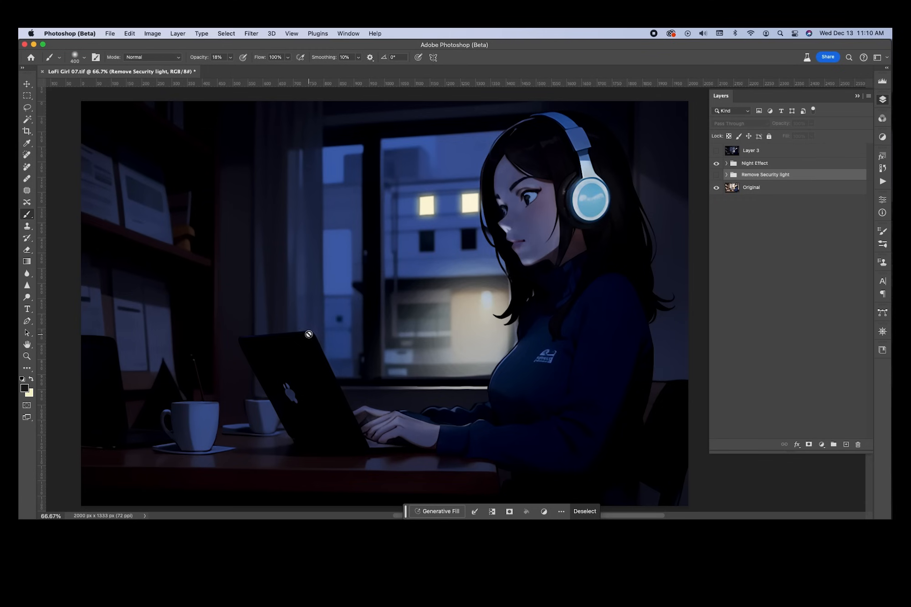
# Expand Night Effect and switch the Ambient group off and on to compare
pyautogui.click(727, 164)
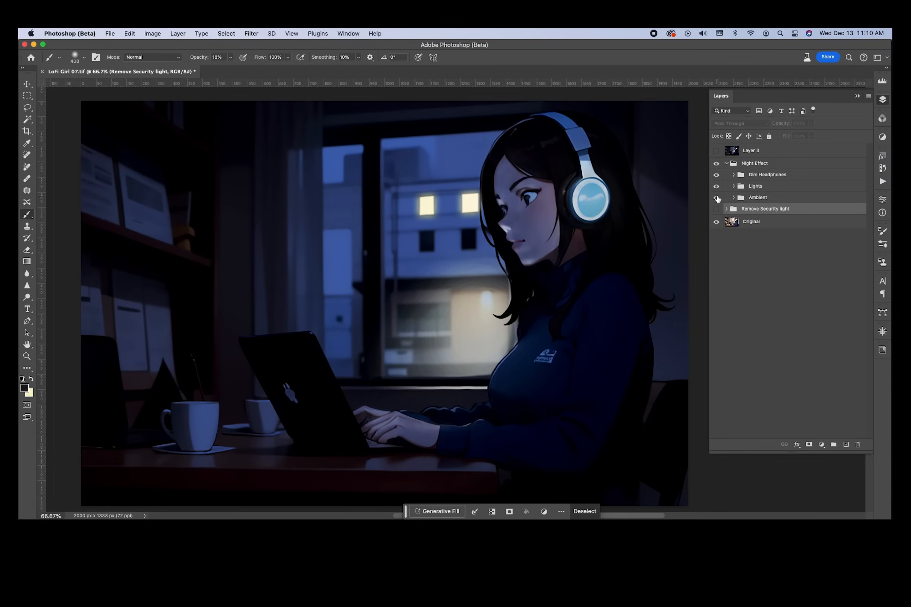
pyautogui.click(717, 198)
pyautogui.click(717, 198)
pyautogui.click(734, 197)
pyautogui.click(734, 197)
# Expand Lights and compare the girl's face with and without the laptop glow
pyautogui.click(735, 186)
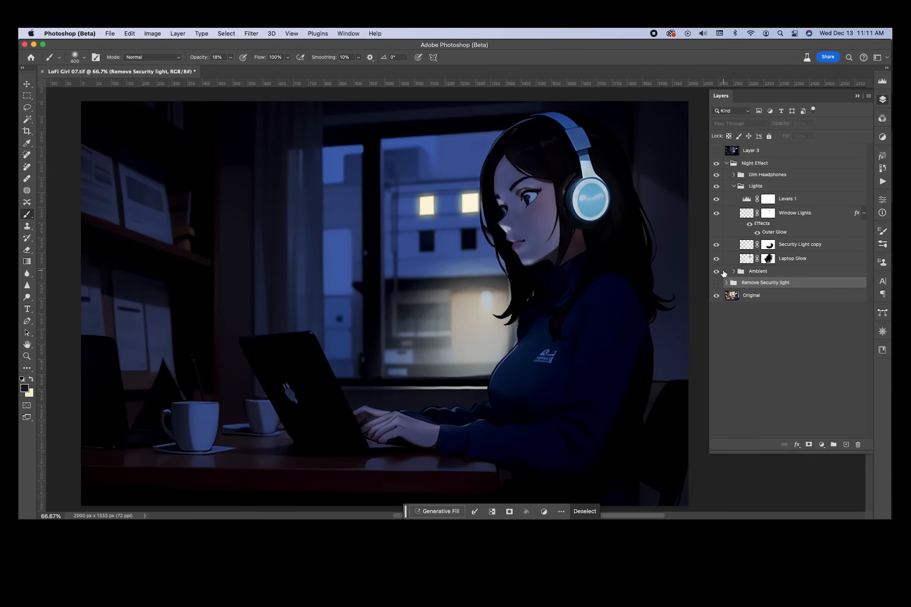
pyautogui.click(717, 259)
pyautogui.click(717, 259)
pyautogui.click(717, 258)
pyautogui.click(717, 259)
pyautogui.click(717, 259)
pyautogui.click(717, 259)
# Hide the Remove Security light group, recheck the laptop glow, and collapse Lights
pyautogui.click(718, 283)
pyautogui.click(717, 259)
pyautogui.click(718, 259)
pyautogui.click(734, 186)
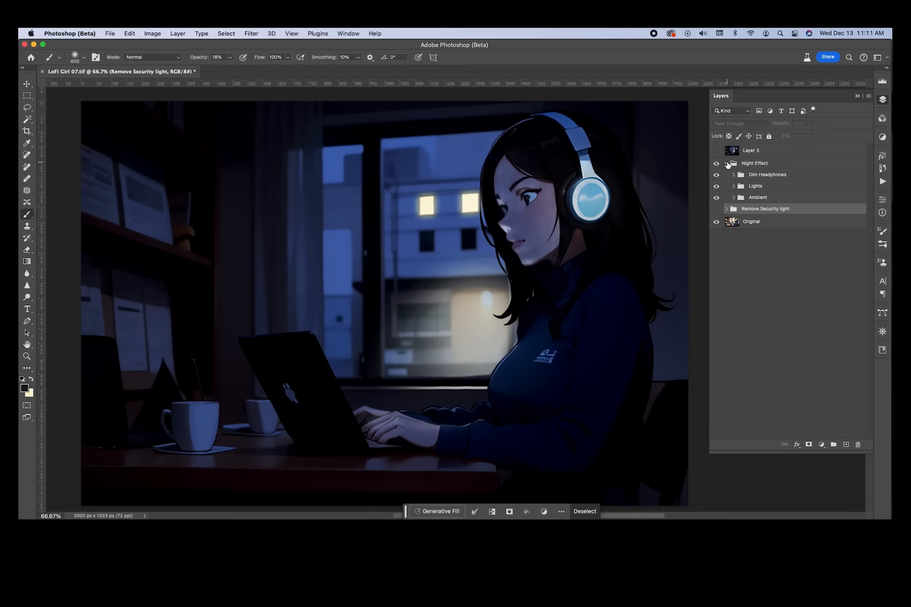
# Compare night and day with Night Effect and Dim Headphones, leaving Night Effect hidden
pyautogui.click(717, 164)
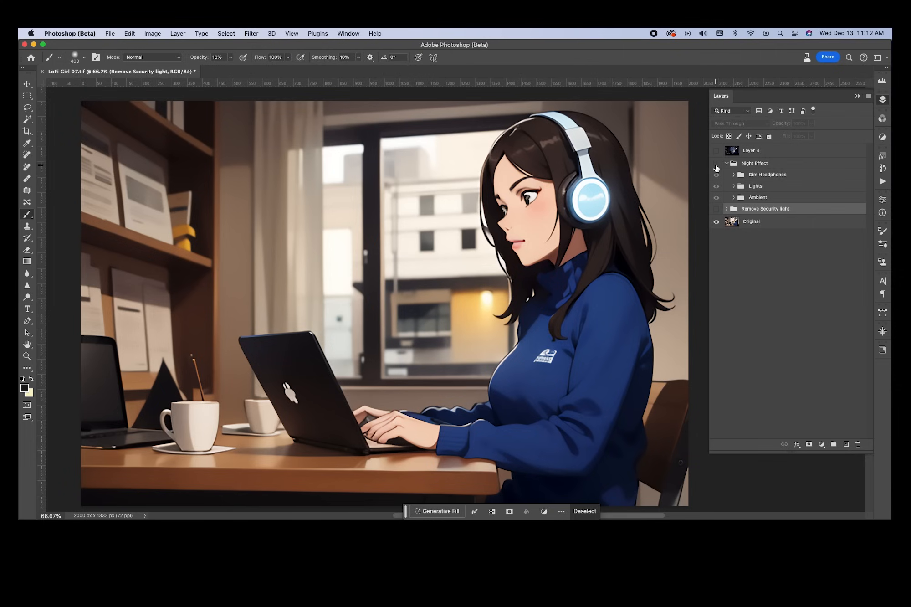
pyautogui.click(717, 164)
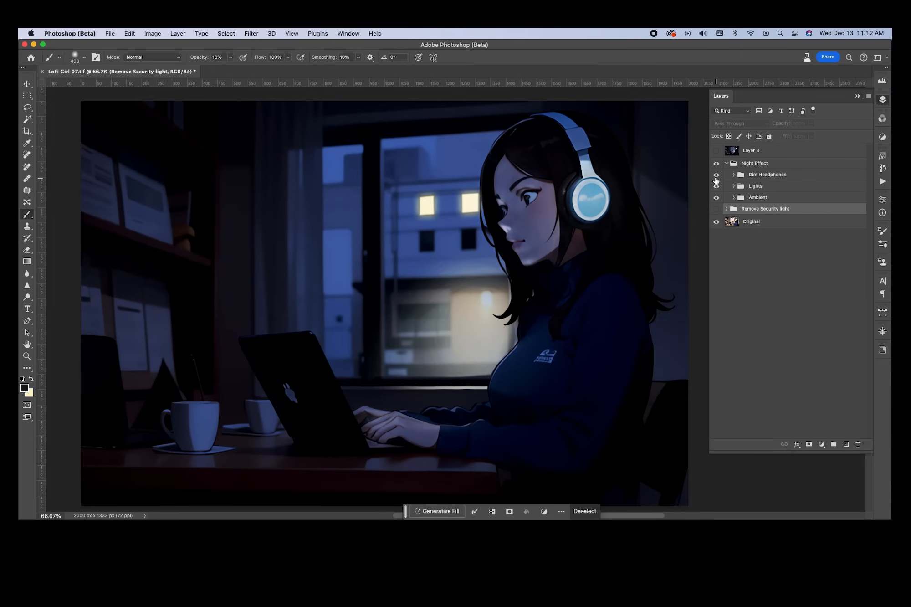
pyautogui.click(717, 175)
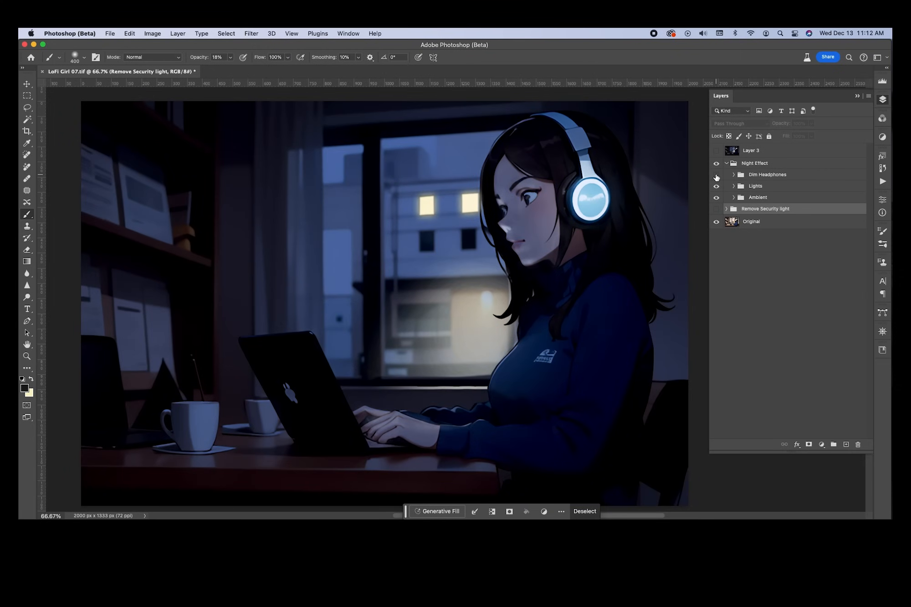
pyautogui.click(716, 163)
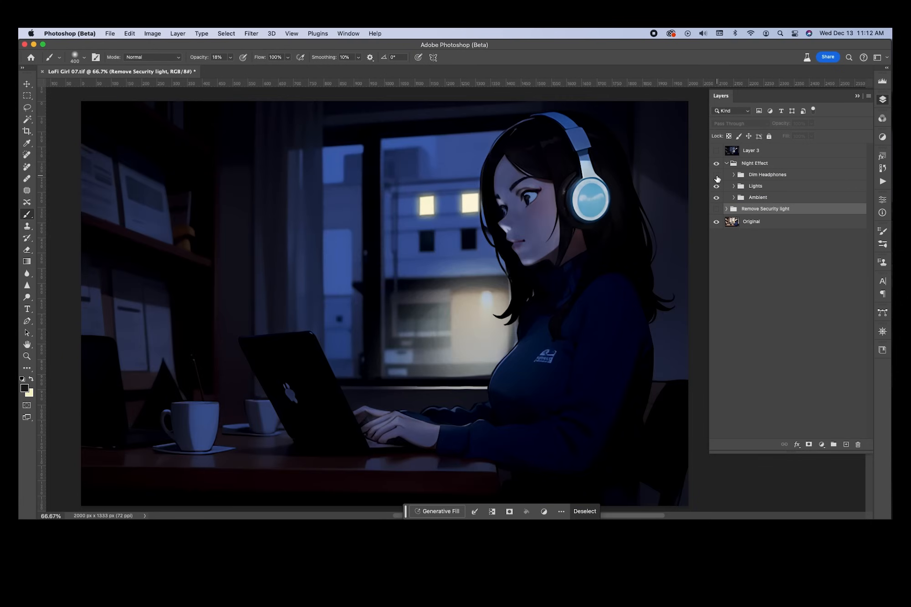
pyautogui.click(717, 176)
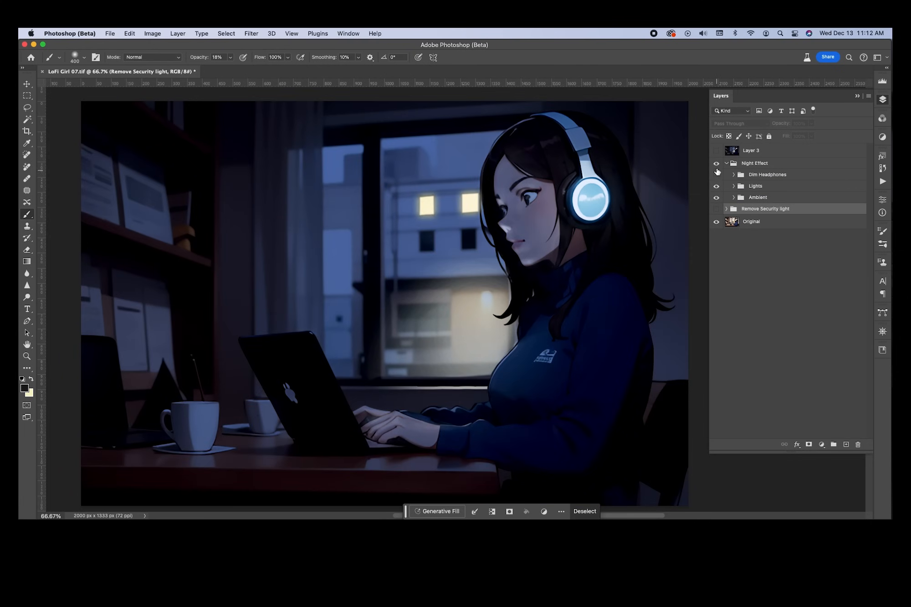
pyautogui.click(717, 164)
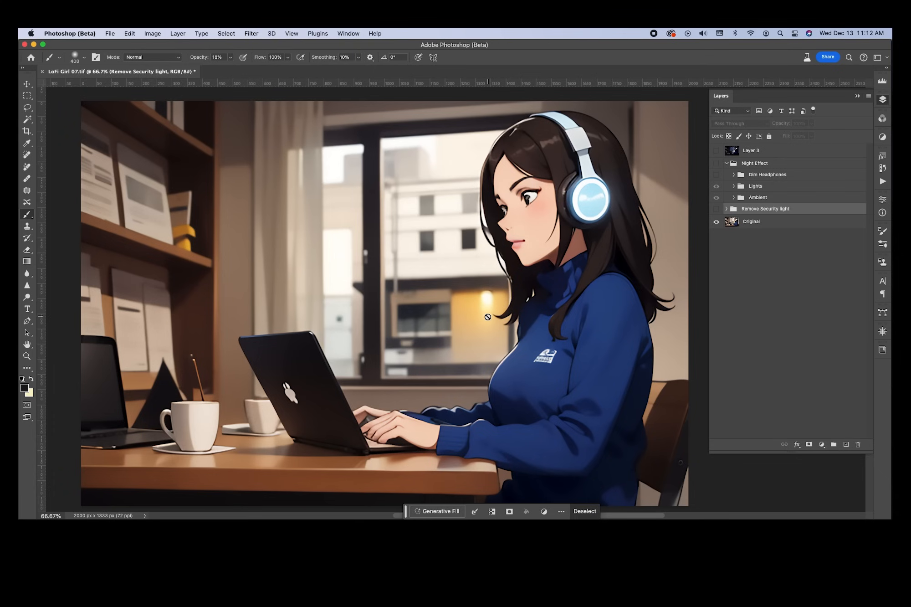
# Preview the Remove Security light group on and off, then expand it
pyautogui.click(717, 210)
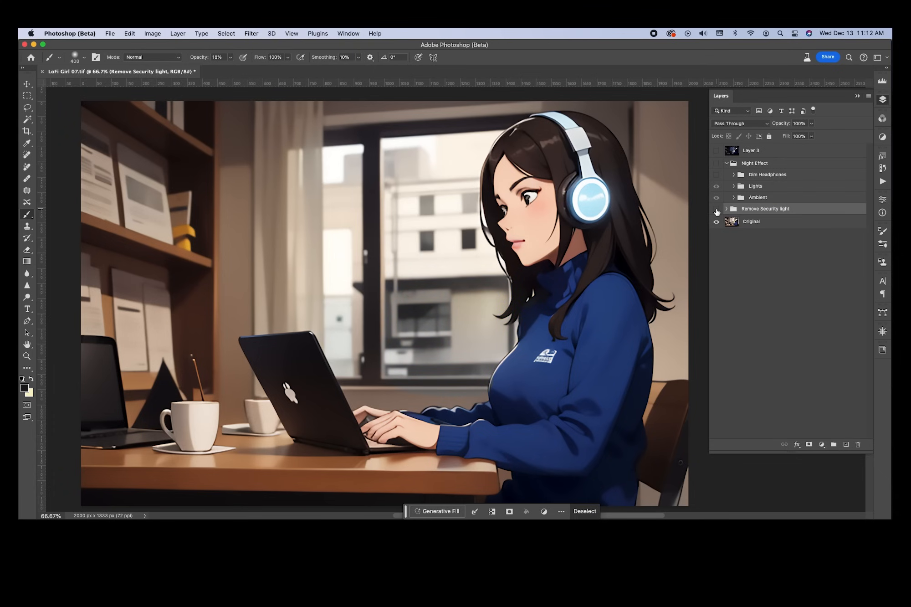
pyautogui.click(717, 210)
pyautogui.click(728, 208)
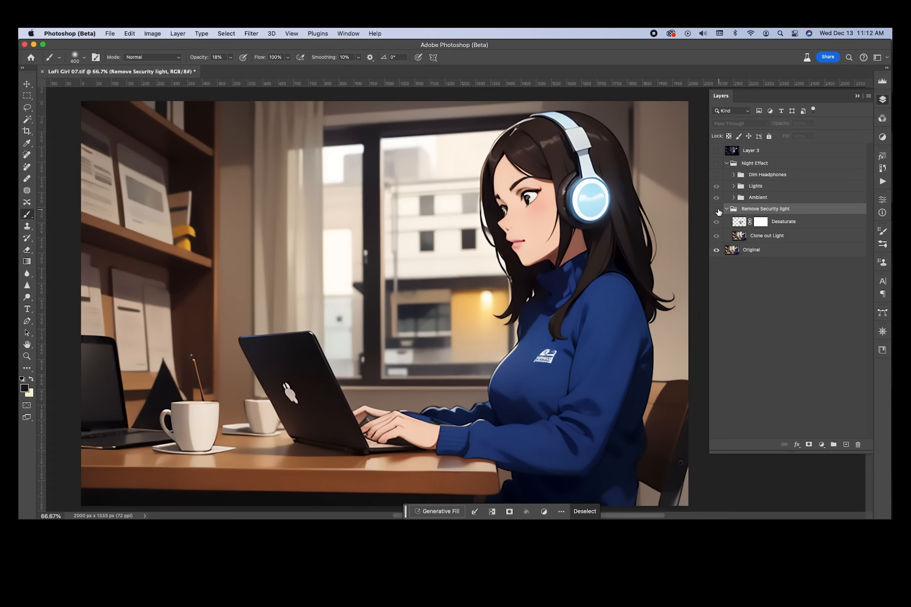
# Re-enable Remove Security light and turn on Clone out Light to remove the window light
pyautogui.click(716, 210)
pyautogui.click(716, 223)
pyautogui.click(717, 236)
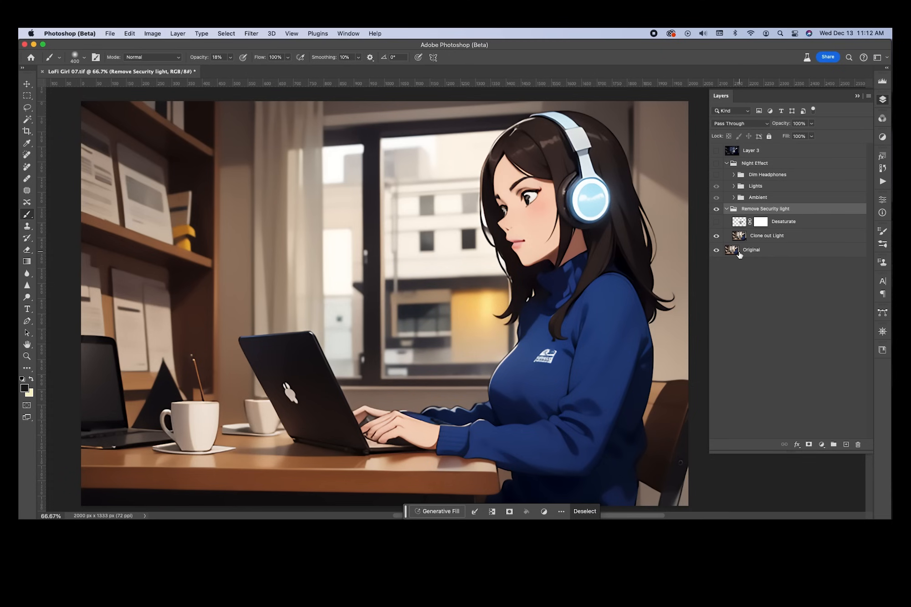
pyautogui.click(716, 236)
pyautogui.click(716, 237)
# Turn on Desaturate to grey the window glow and target its layer mask
pyautogui.click(717, 222)
pyautogui.click(717, 222)
pyautogui.click(717, 222)
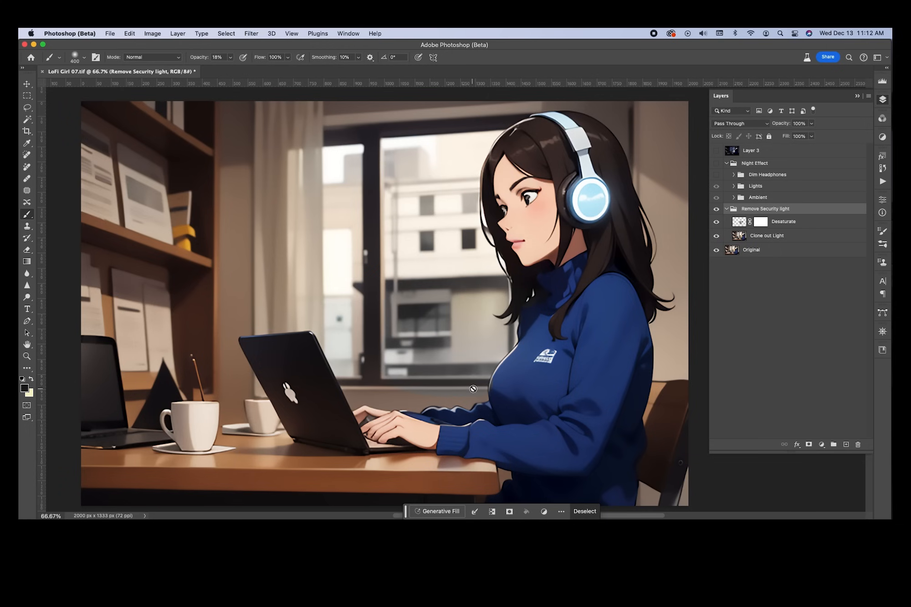
pyautogui.click(765, 223)
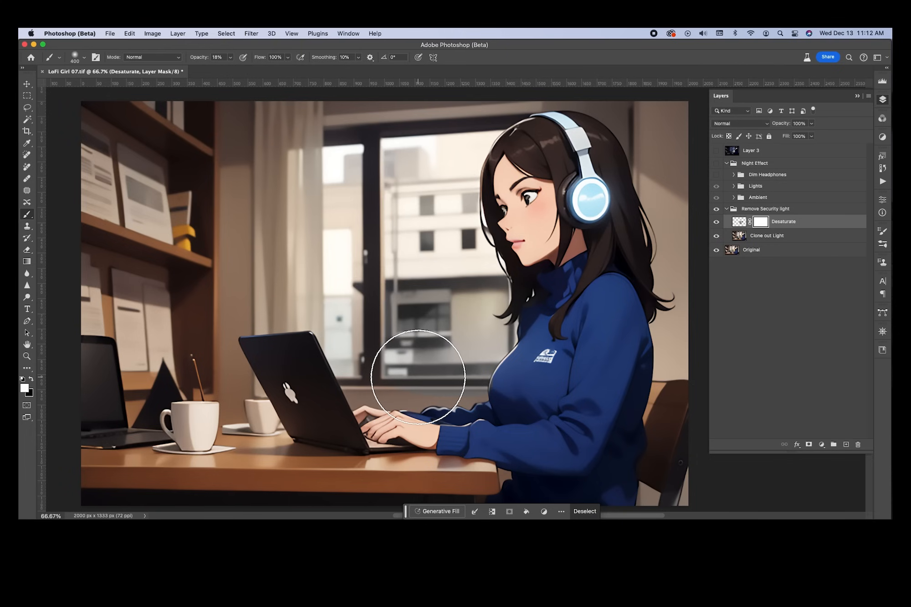
# Set the brush to 45 px, 69% hardness and 82% opacity
pyautogui.press('[')
pyautogui.press('[')
pyautogui.press('[')
pyautogui.press('[')
pyautogui.press('[')
pyautogui.press('[')
pyautogui.press('[')
pyautogui.press('[')
pyautogui.press('[')
pyautogui.press('[')
pyautogui.press('[')
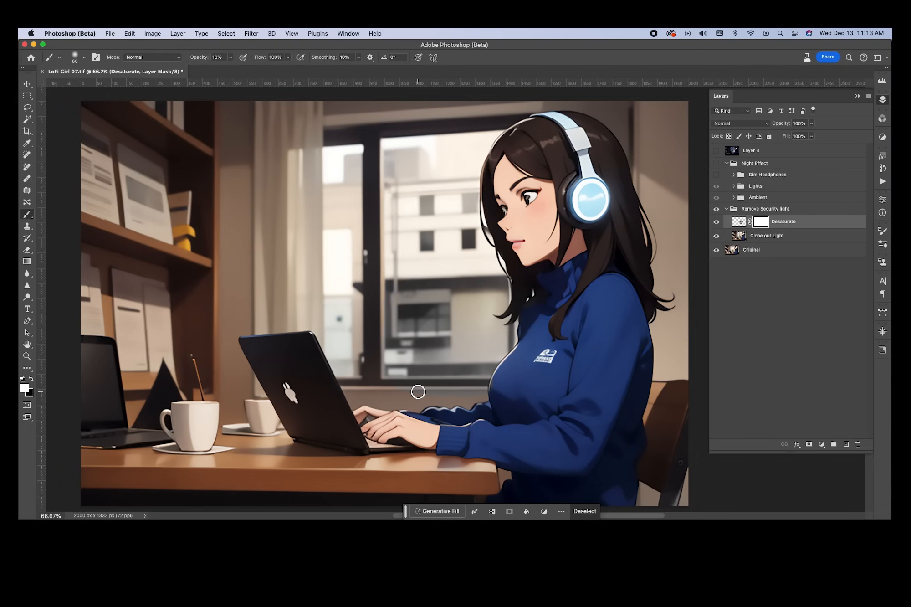
pyautogui.rightClick(418, 392)
pyautogui.moveTo(479, 397); pyautogui.dragTo(487, 397)
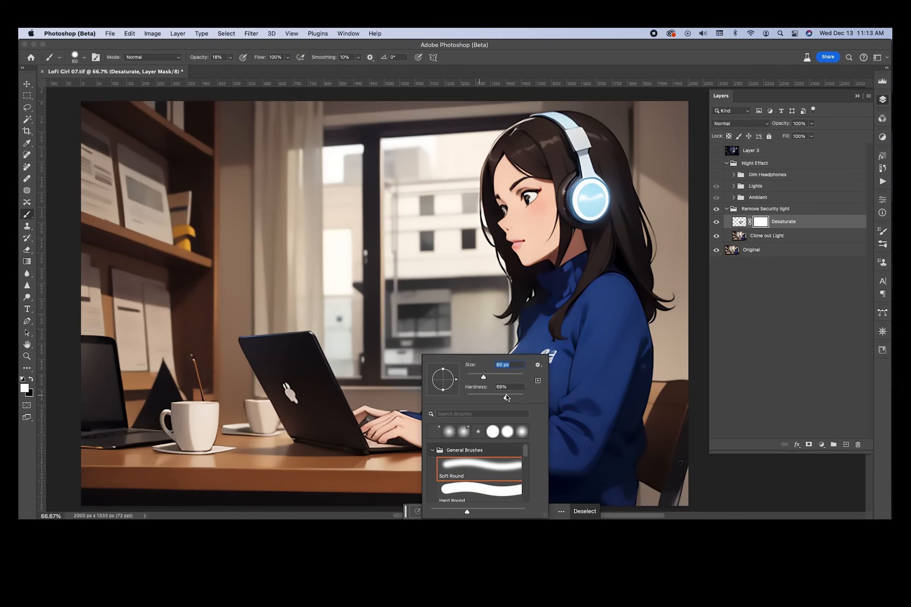
pyautogui.press('Return')
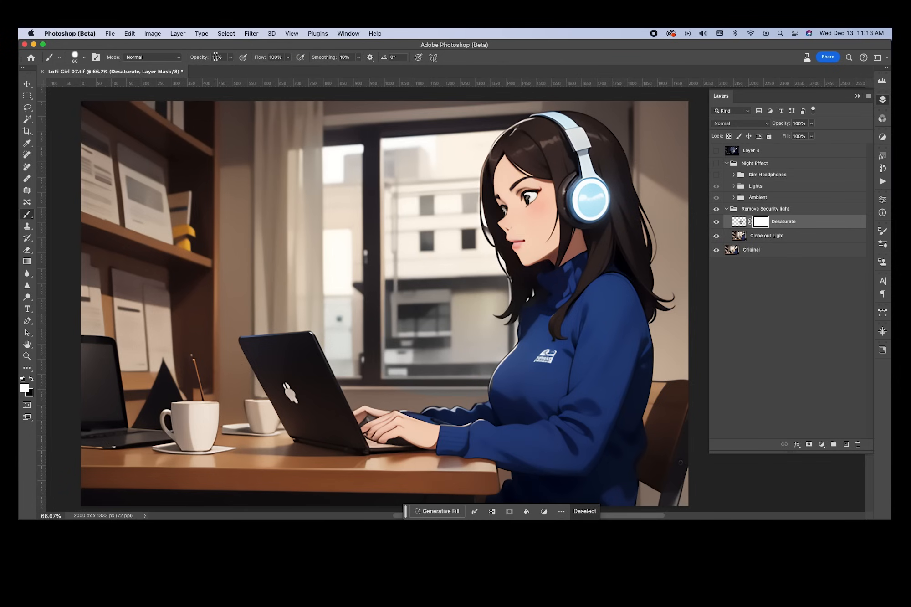
pyautogui.write('41')
pyautogui.press('Return')
pyautogui.write('69')
pyautogui.press('Return')
pyautogui.moveTo(246, 56); pyautogui.dragTo(246, 56)
pyautogui.press('[')
pyautogui.press('[')
# Deselect, then paint out the Desaturate mask along the window sill and frame
pyautogui.press('super+d')
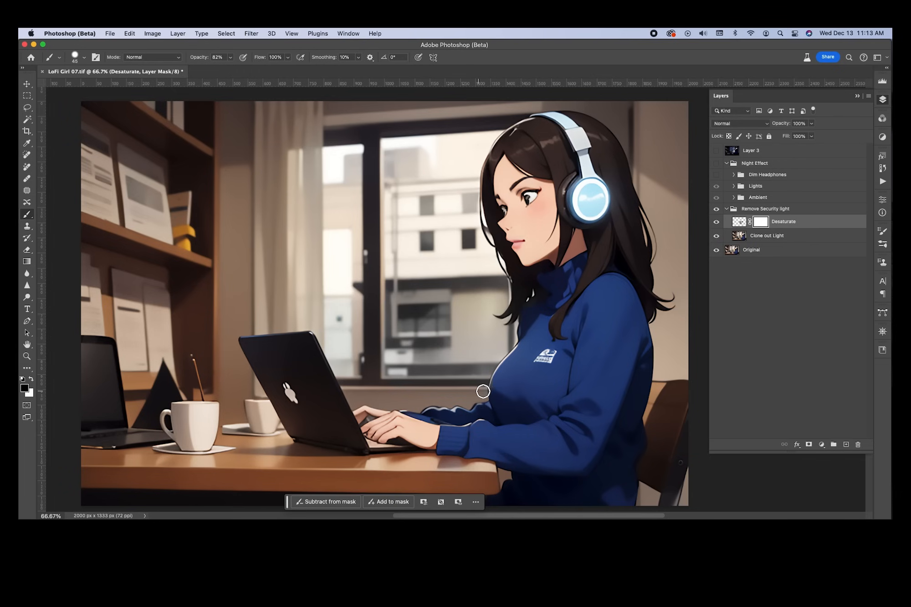
pyautogui.moveTo(489, 390)
pyautogui.mouseDown()
pyautogui.moveTo(388, 385)
pyautogui.moveTo(433, 387)
pyautogui.mouseUp()
pyautogui.moveTo(377, 363)
pyautogui.mouseDown()
pyautogui.moveTo(377, 377)
pyautogui.moveTo(375, 355)
pyautogui.mouseUp()
# Toggle the Desaturate layer and its mask to check the painted areas
pyautogui.click(716, 223)
pyautogui.click(717, 222)
pyautogui.click(717, 222)
pyautogui.click(717, 222)
pyautogui.keyDown('shift'); pyautogui.click(763, 224); pyautogui.keyUp('shift')
pyautogui.keyDown('shift'); pyautogui.click(764, 224); pyautogui.keyUp('shift')
pyautogui.keyDown('shift'); pyautogui.click(763, 223); pyautogui.keyUp('shift')
# Compare with the Remove Security light group off and on, then collapse it
pyautogui.click(716, 210)
pyautogui.click(716, 210)
pyautogui.click(716, 210)
pyautogui.click(716, 210)
pyautogui.click(727, 210)
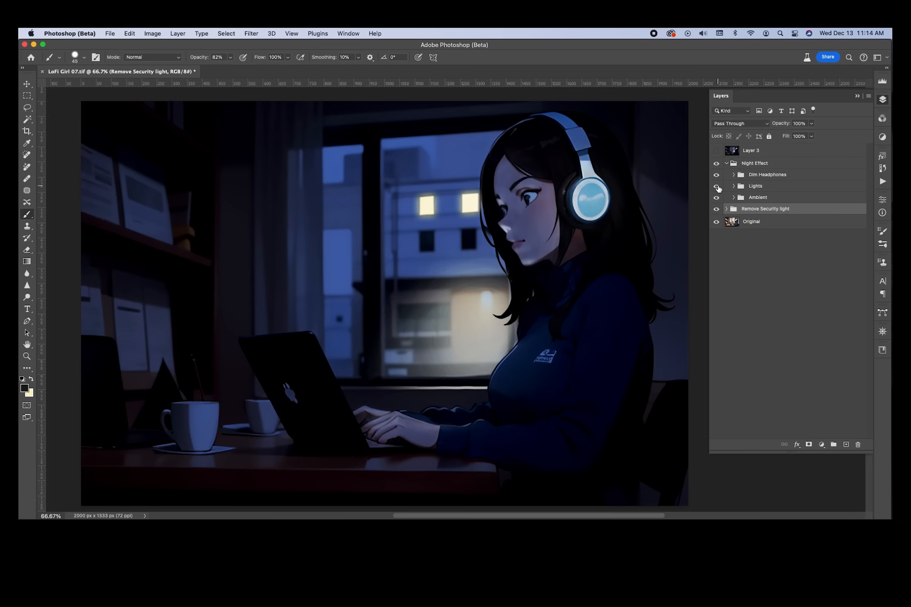
# Hide Ambient and flick the Dim Headphones group off and on, leaving it visible
pyautogui.click(717, 197)
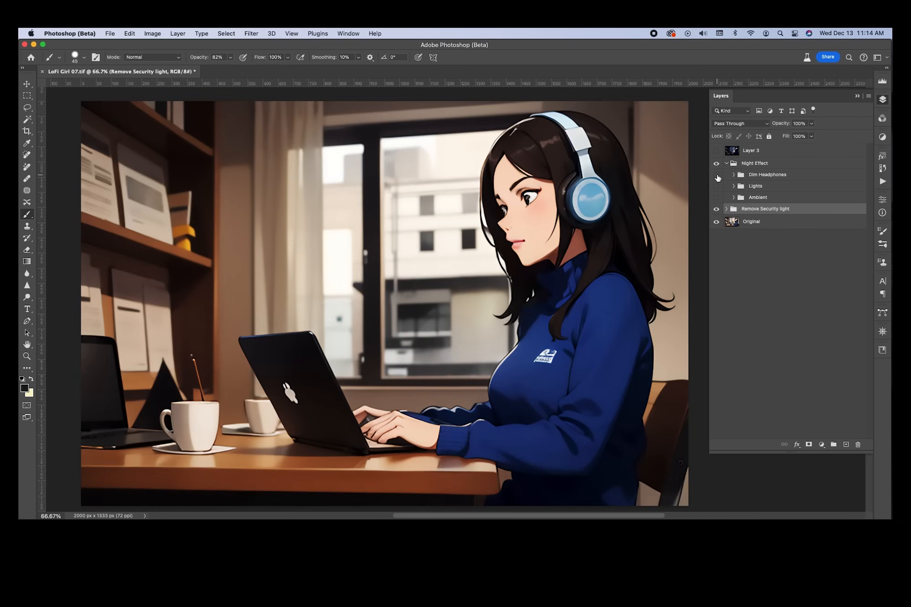
pyautogui.click(718, 177)
pyautogui.click(718, 176)
pyautogui.click(717, 176)
pyautogui.click(717, 177)
pyautogui.click(718, 177)
pyautogui.click(717, 176)
pyautogui.click(717, 176)
# Expand Dim Headphones and hide its Dim Headphones, Layer 6, Brightness/Contrast 1 and Levels 2 layers
pyautogui.click(734, 175)
pyautogui.click(717, 176)
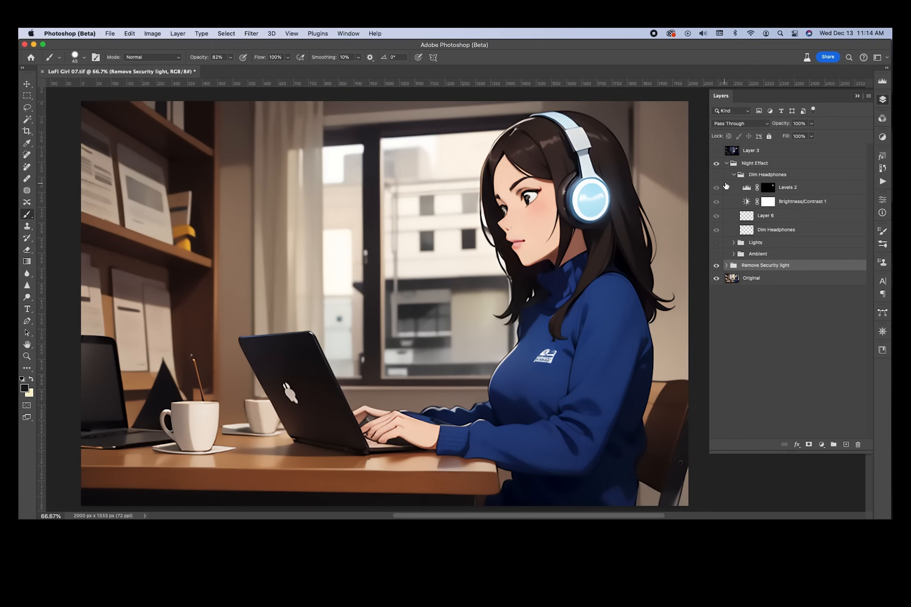
pyautogui.click(718, 175)
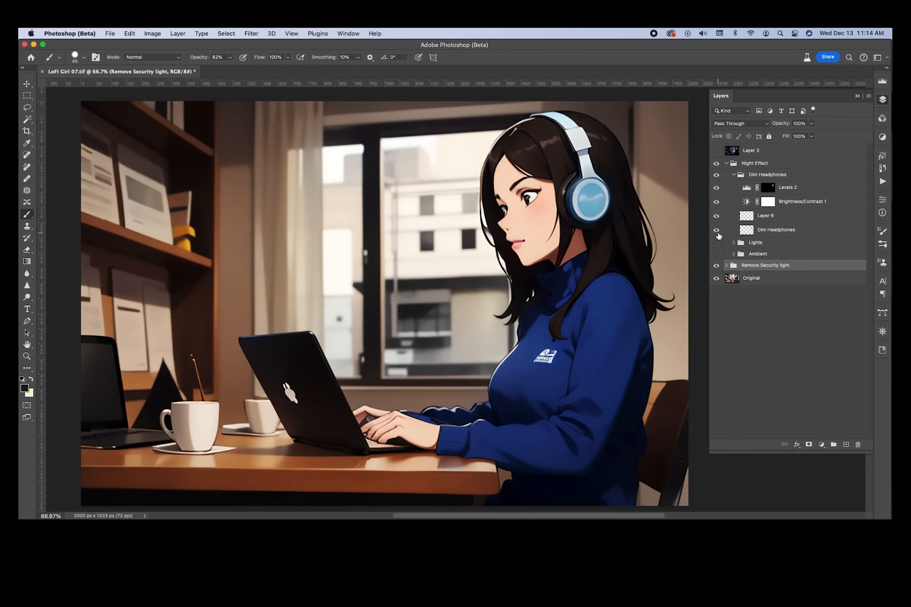
pyautogui.click(718, 232)
pyautogui.click(718, 216)
pyautogui.click(718, 202)
pyautogui.click(718, 188)
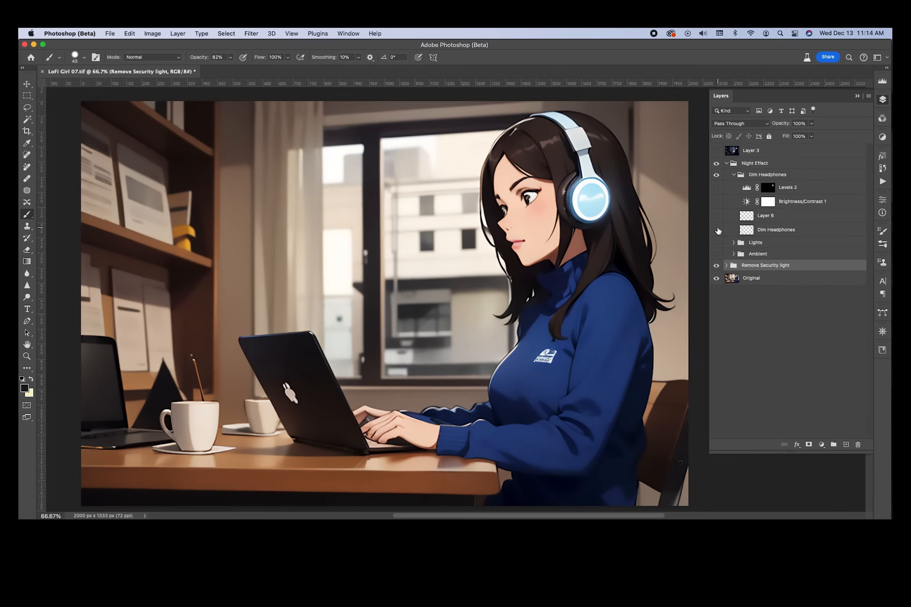
# Show the Dim Headphones layer on its own, compare it, and make it active
pyautogui.click(717, 230)
pyautogui.click(715, 231)
pyautogui.click(716, 231)
pyautogui.click(716, 230)
pyautogui.click(716, 231)
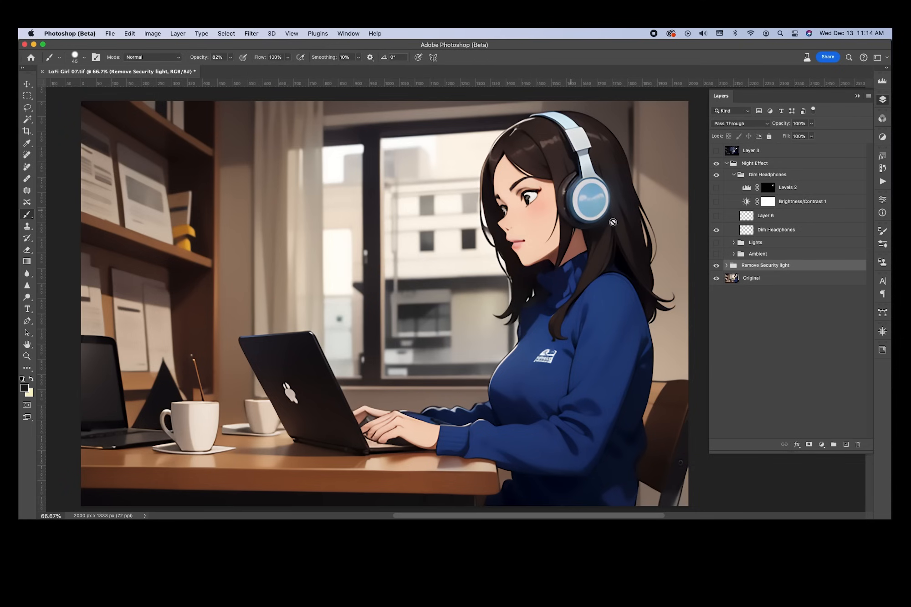
pyautogui.click(799, 230)
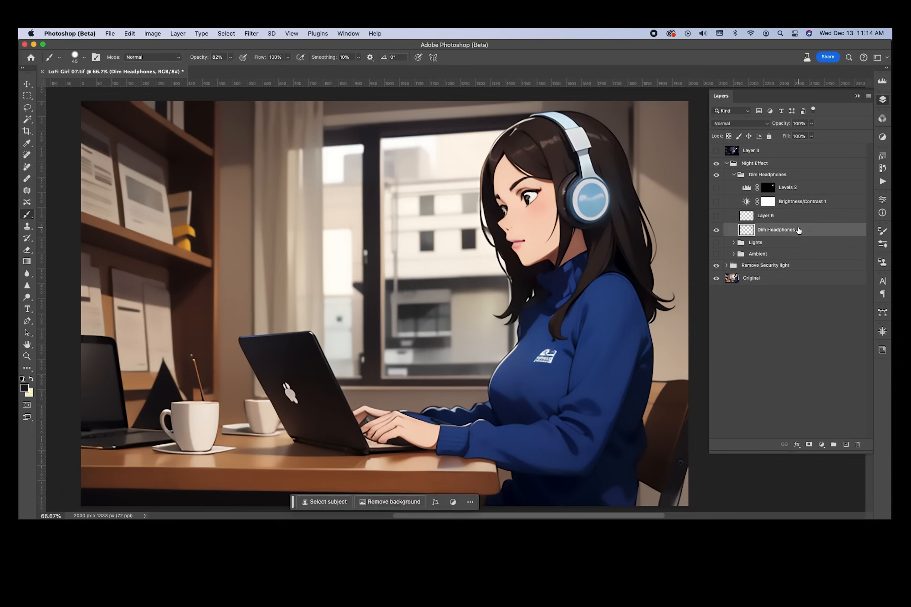
pyautogui.click(716, 232)
pyautogui.click(717, 231)
# Keep the Dim Headphones layer at Normal blend mode and compare it on and off
pyautogui.click(739, 125)
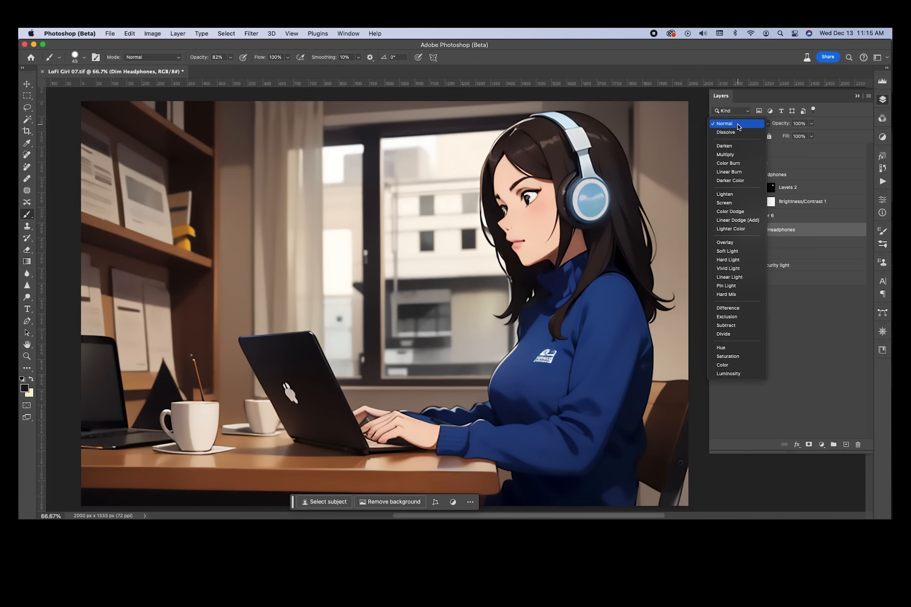
pyautogui.click(740, 127)
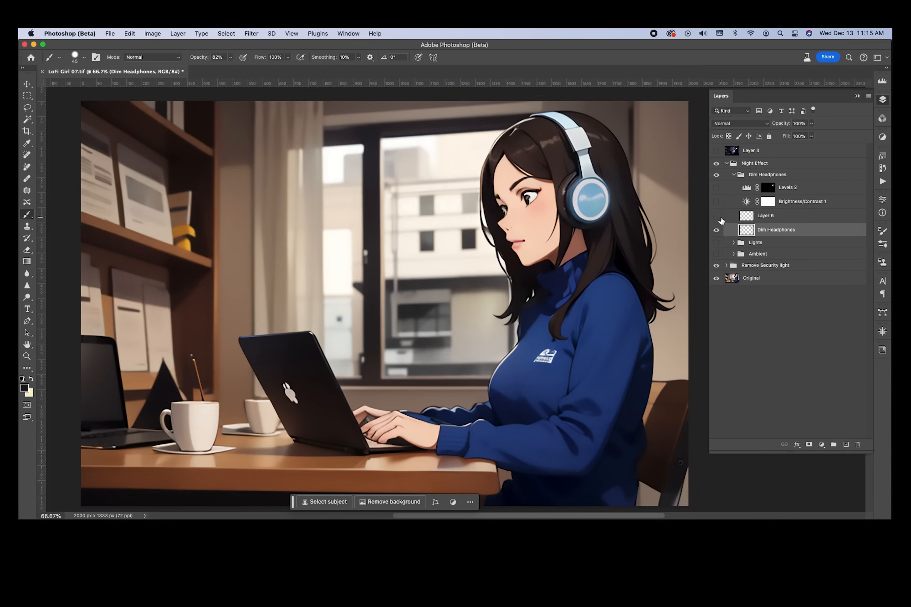
pyautogui.click(717, 231)
pyautogui.click(717, 231)
pyautogui.click(717, 231)
pyautogui.click(717, 231)
pyautogui.click(717, 231)
pyautogui.click(717, 231)
pyautogui.click(716, 231)
pyautogui.click(159, 31)
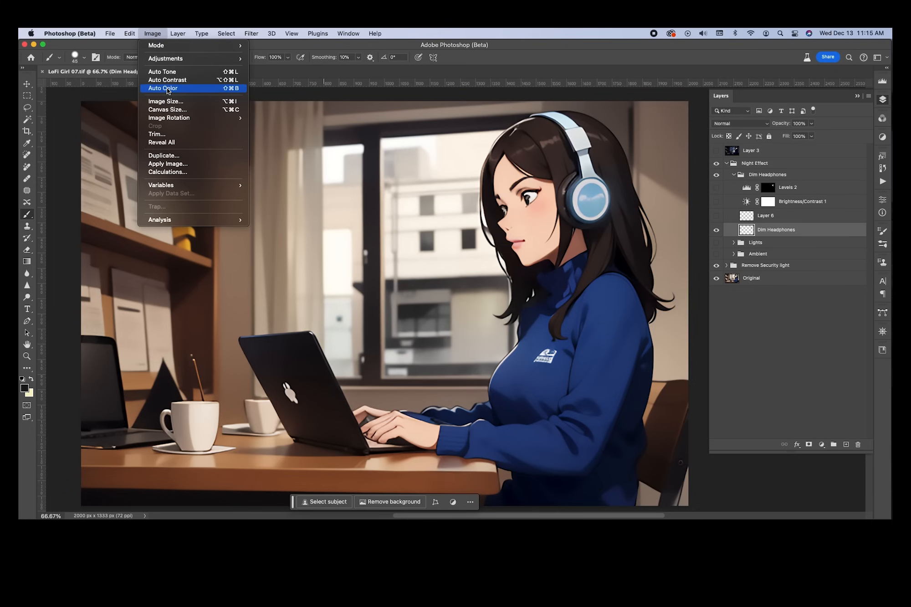
# Apply Brightness/Contrast to the Dim Headphones layer with brightness -26 and contrast 75
pyautogui.moveTo(172, 59)
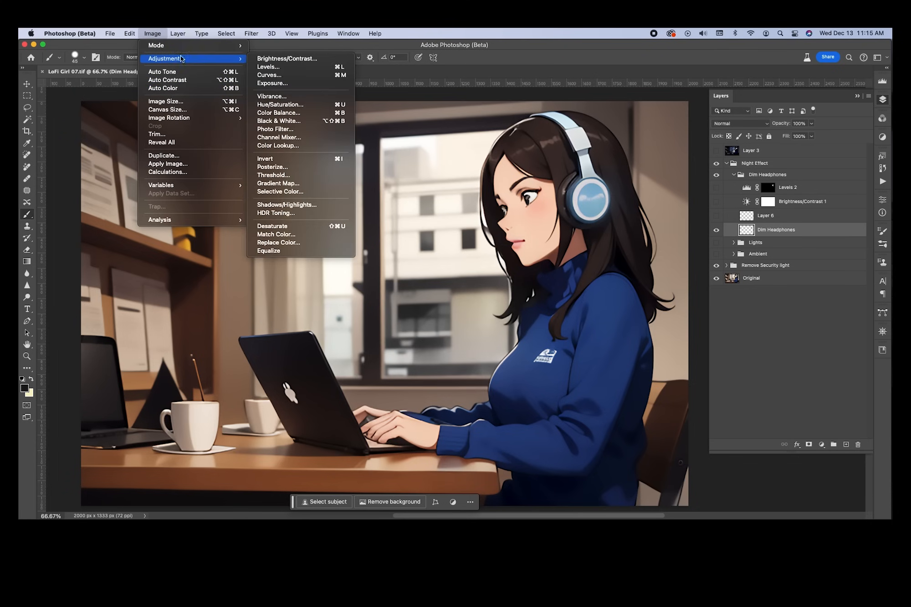
pyautogui.click(274, 58)
pyautogui.moveTo(434, 215); pyautogui.dragTo(428, 195)
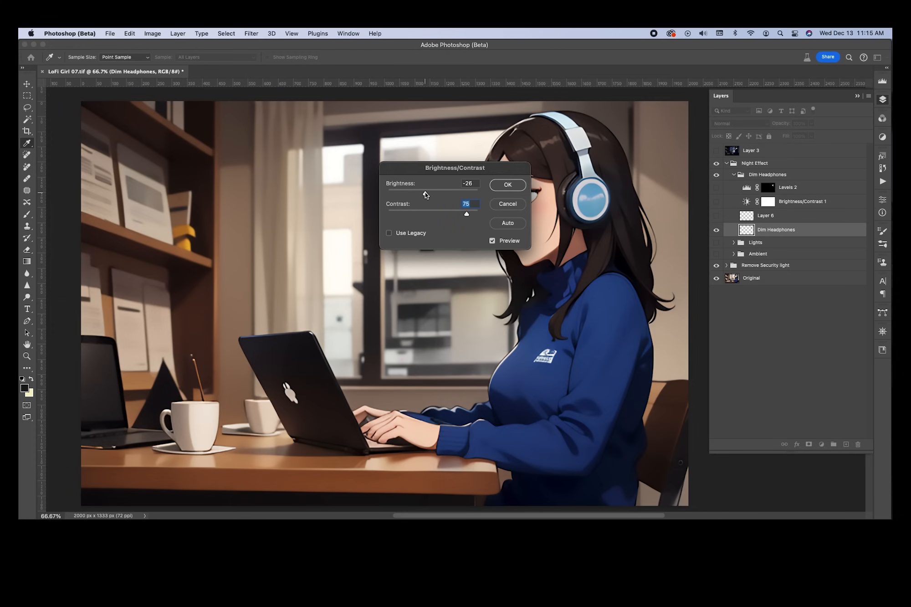
# Confirm the Brightness/Contrast change and compare the headphones with Dim Headphones off and on
pyautogui.click(512, 187)
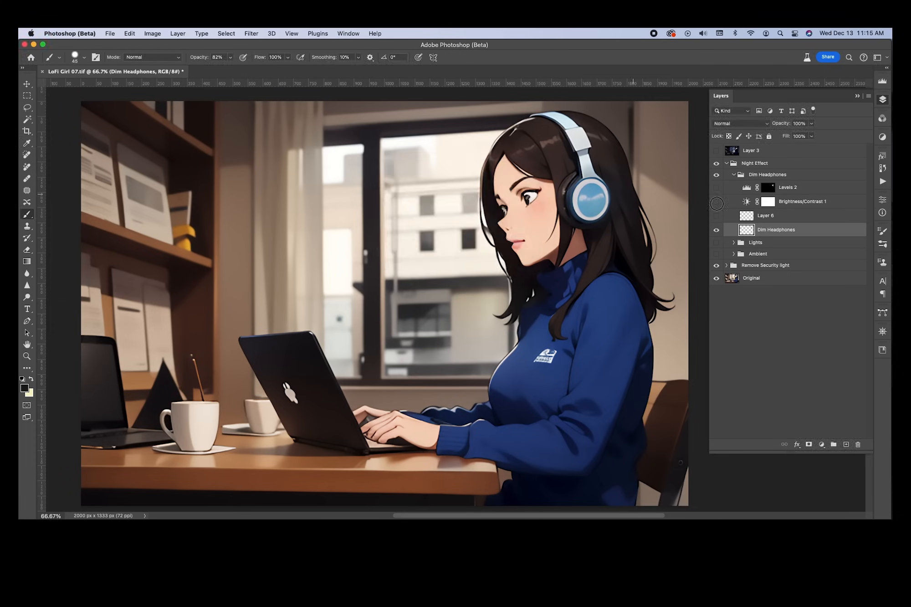
pyautogui.click(717, 230)
pyautogui.click(717, 230)
pyautogui.click(717, 231)
pyautogui.click(716, 231)
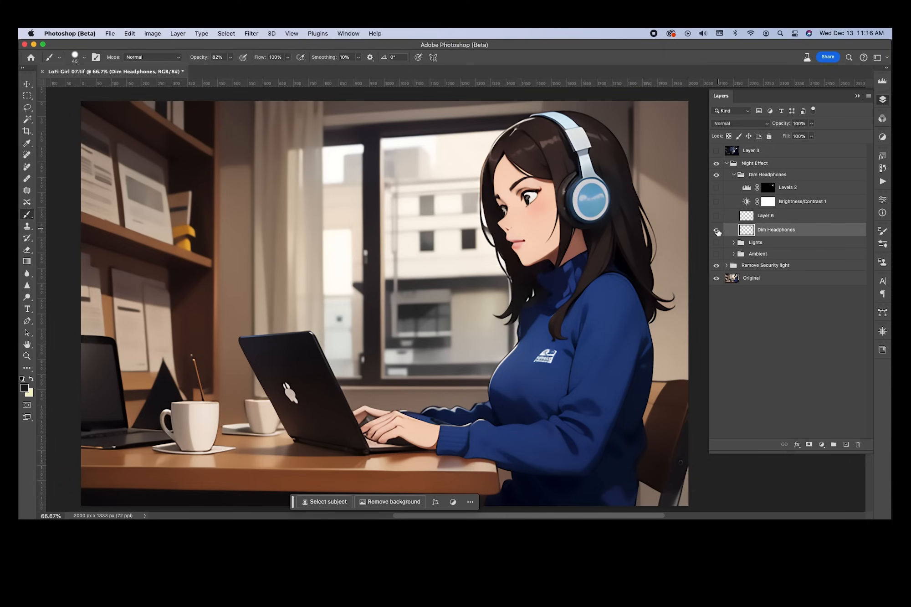
pyautogui.click(717, 230)
pyautogui.click(716, 230)
pyautogui.click(717, 231)
pyautogui.click(717, 231)
pyautogui.click(717, 230)
pyautogui.click(717, 231)
pyautogui.click(717, 230)
pyautogui.click(717, 231)
# Switch on Layer 6, Brightness/Contrast 1 and Levels 2 to darken the headphones further
pyautogui.click(717, 230)
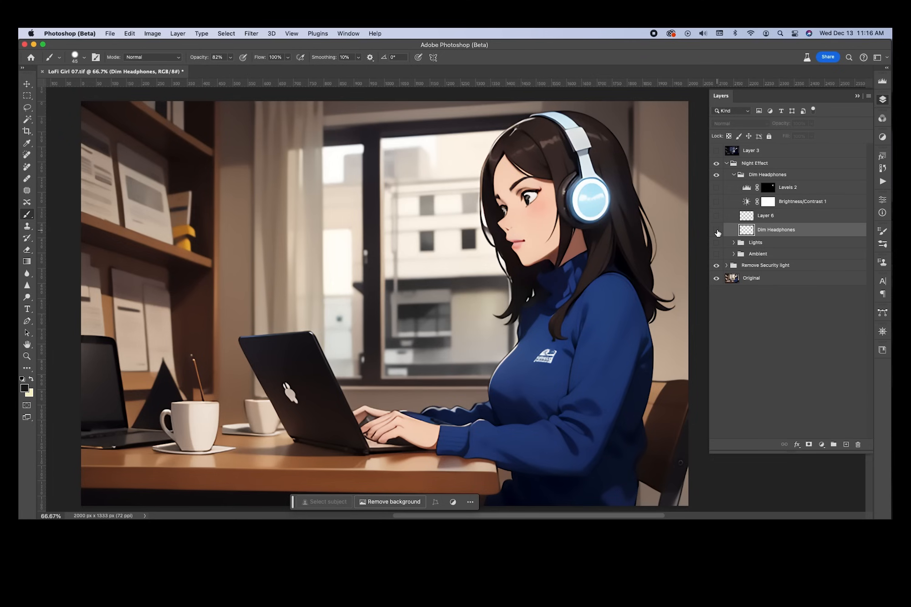
pyautogui.click(716, 230)
pyautogui.click(717, 216)
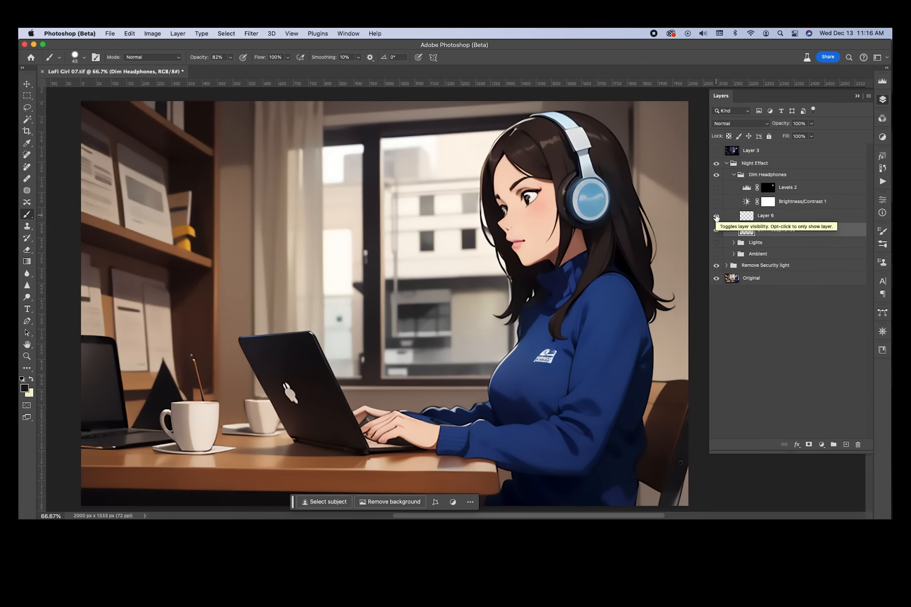
pyautogui.click(716, 202)
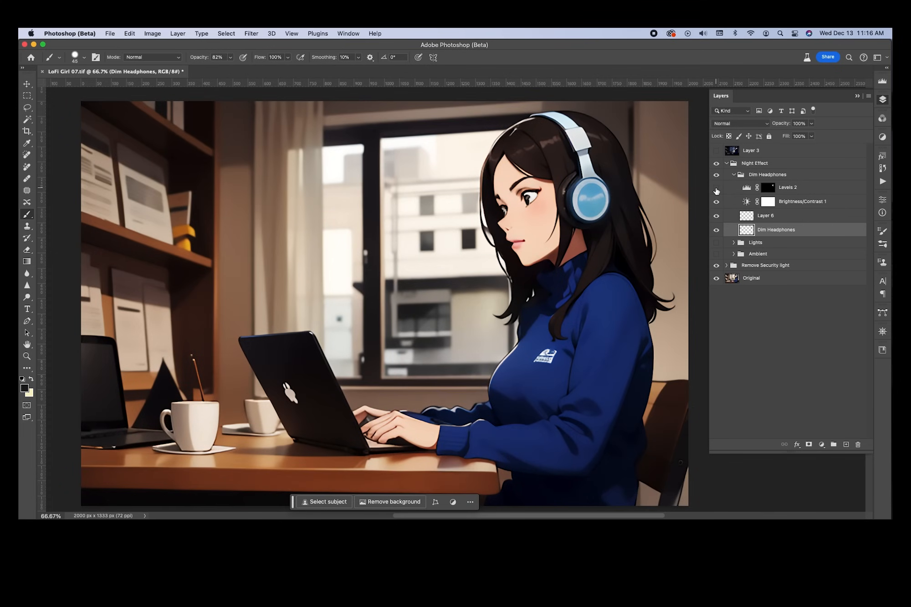
pyautogui.click(717, 189)
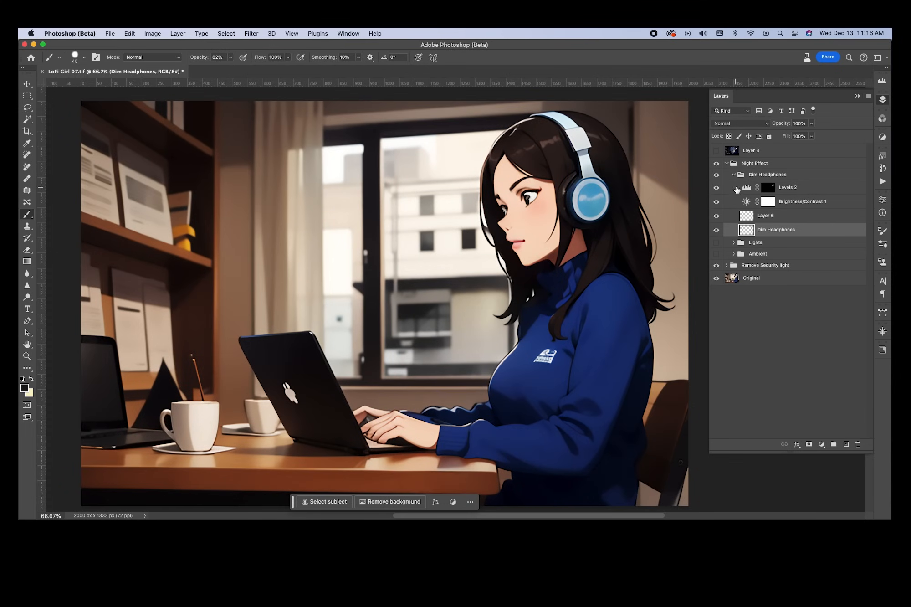
# Open the Levels 2 settings, then compare the image with the Dim Headphones group hidden and shown
pyautogui.doubleClick(748, 189)
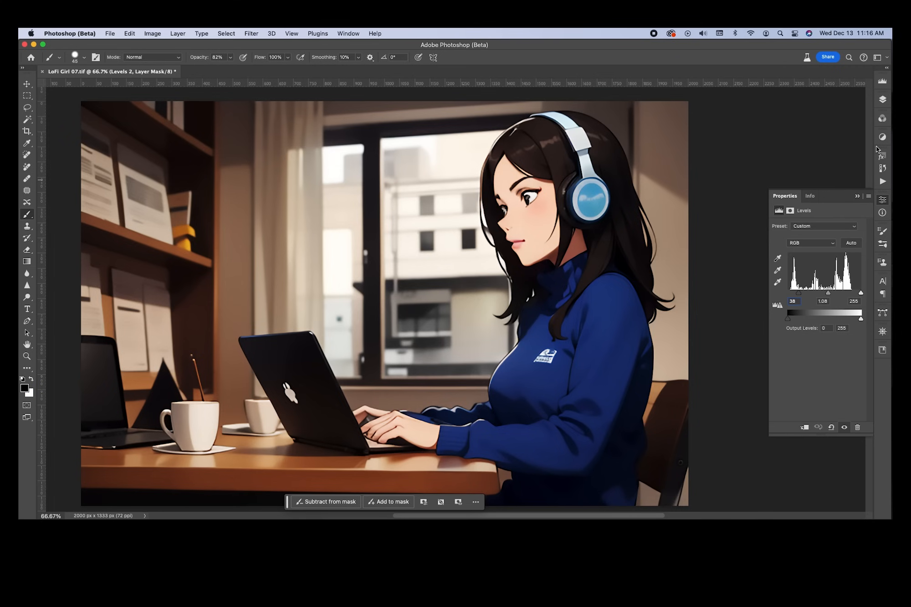
pyautogui.click(883, 101)
pyautogui.click(716, 175)
pyautogui.click(717, 175)
pyautogui.click(717, 175)
pyautogui.click(716, 175)
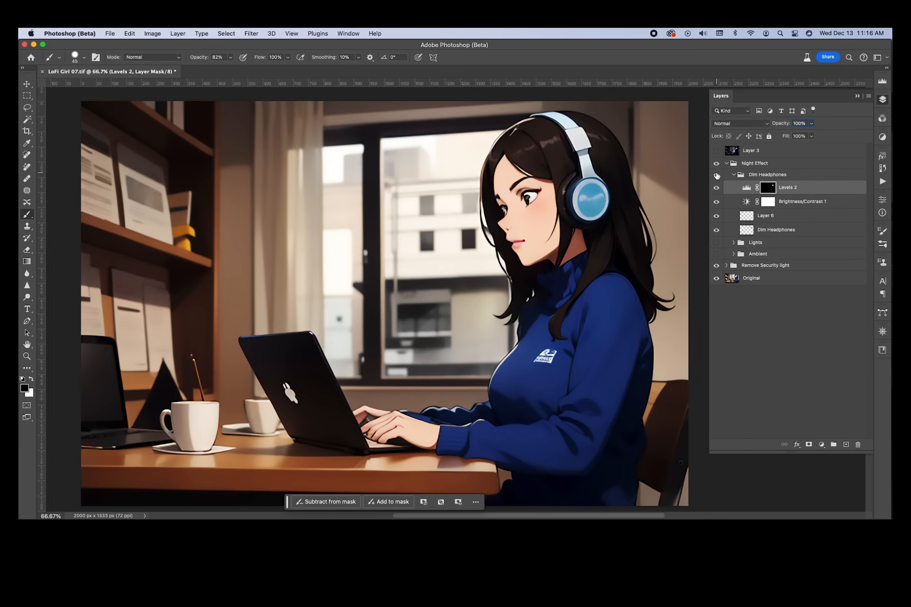
# Drag the Levels 2 input sliders to 13, 0.81 and 230
pyautogui.click(746, 187)
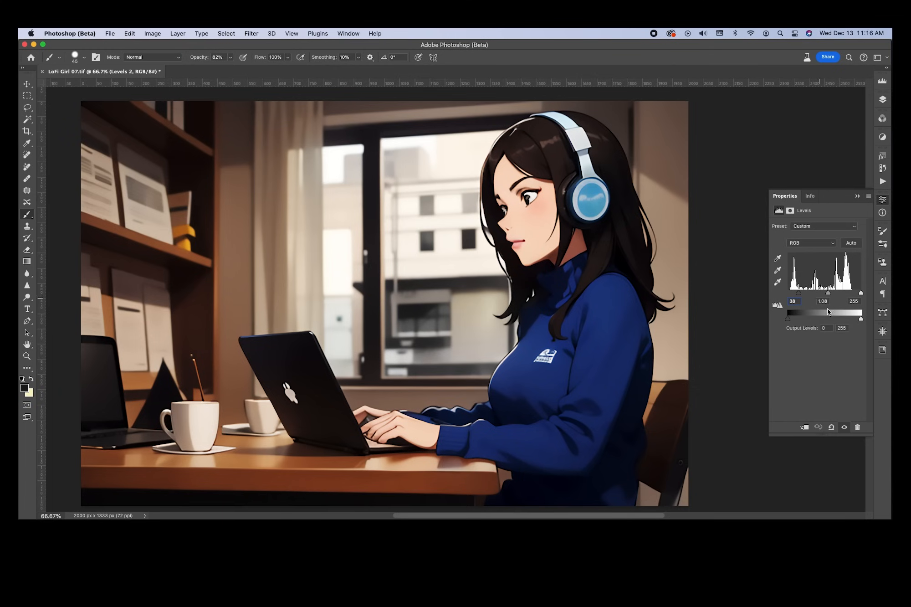
pyautogui.moveTo(798, 294); pyautogui.dragTo(854, 294)
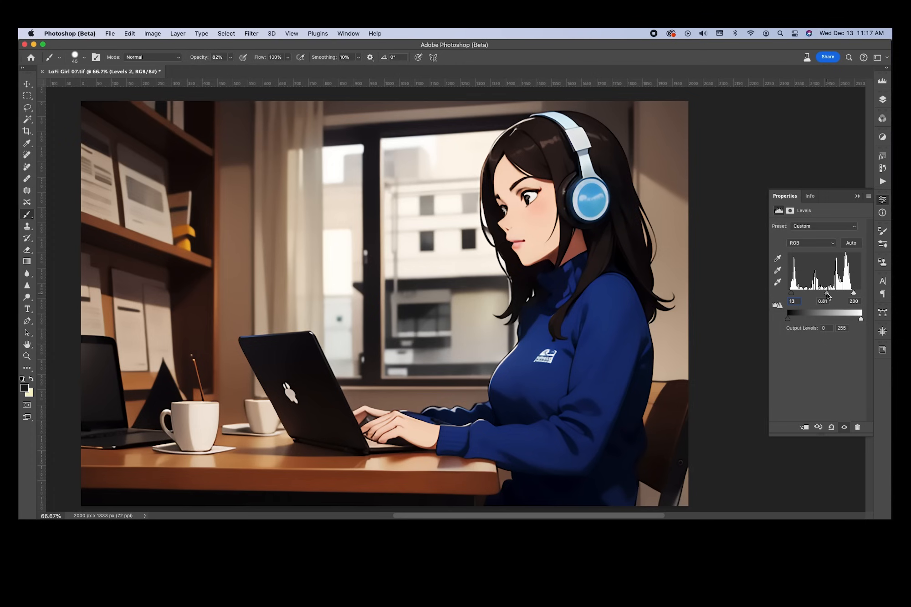
pyautogui.click(880, 101)
pyautogui.click(735, 175)
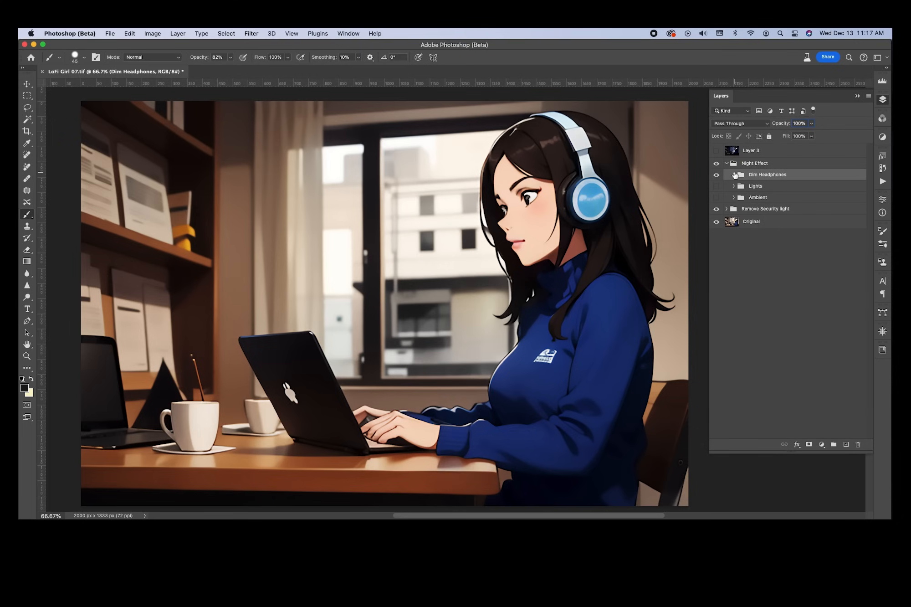
pyautogui.click(717, 175)
pyautogui.click(716, 175)
pyautogui.click(717, 175)
pyautogui.click(717, 175)
pyautogui.click(734, 175)
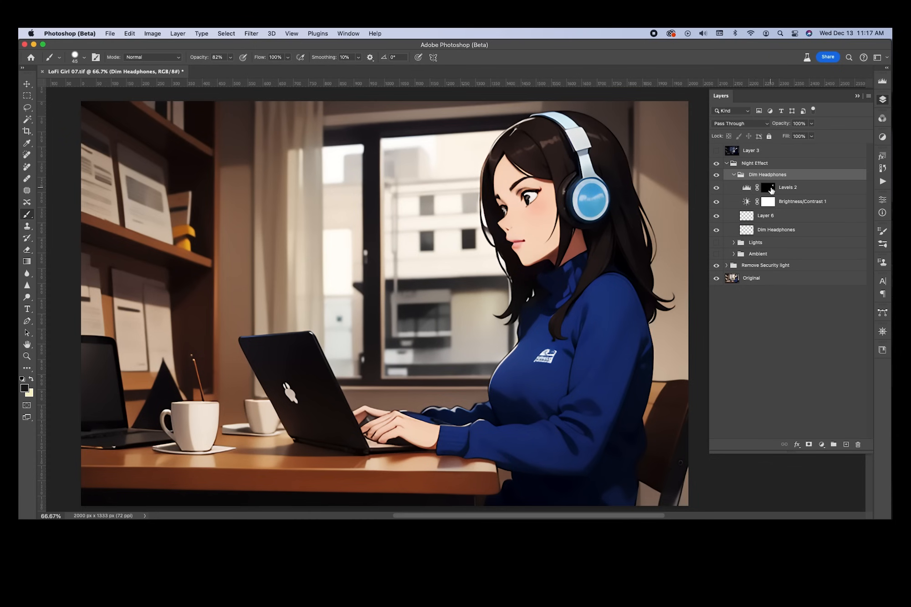
pyautogui.click(717, 188)
pyautogui.click(717, 187)
pyautogui.click(717, 188)
pyautogui.click(718, 202)
pyautogui.click(717, 203)
pyautogui.click(717, 202)
pyautogui.click(717, 202)
pyautogui.keyDown('alt'); pyautogui.click(738, 209); pyautogui.keyUp('alt')
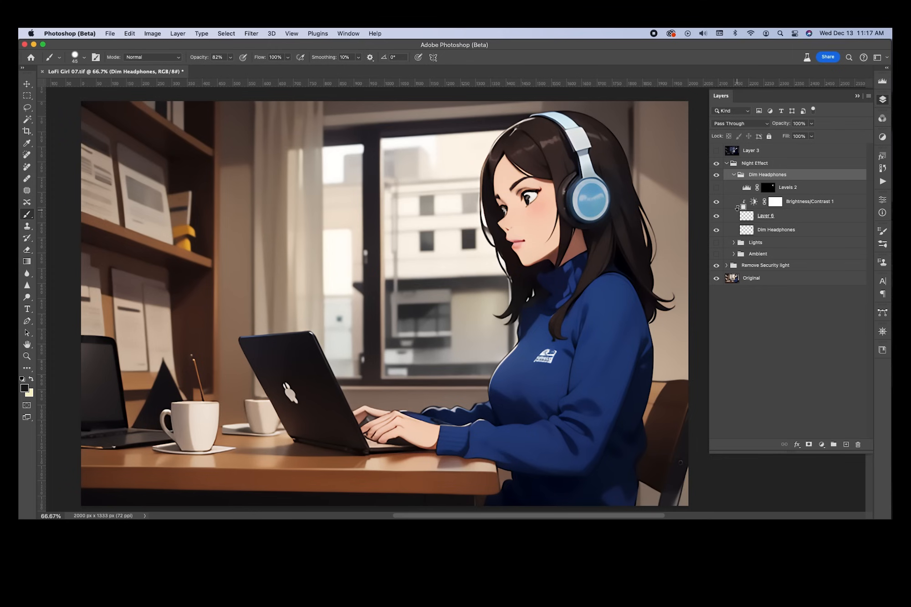
pyautogui.keyDown('alt'); pyautogui.click(738, 209); pyautogui.keyUp('alt')
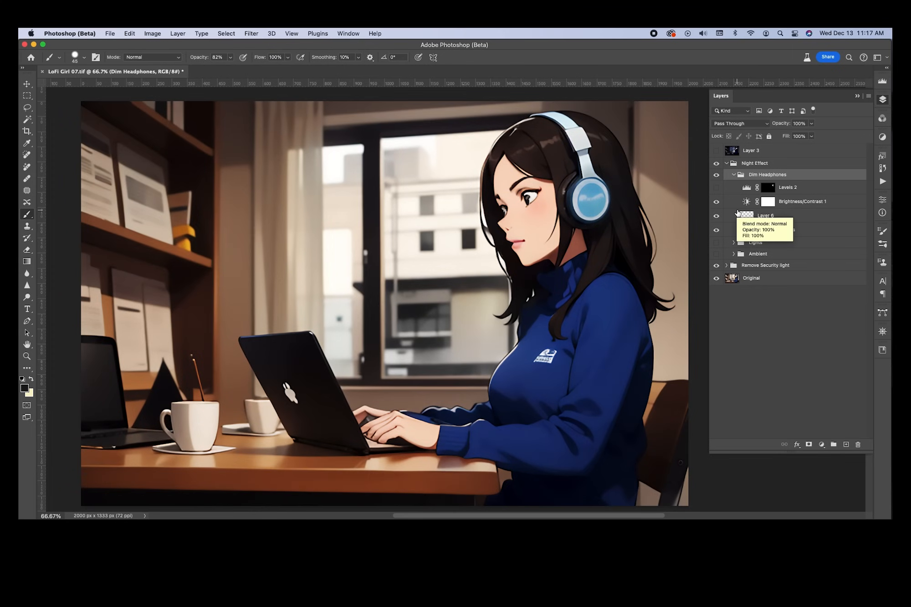
pyautogui.click(717, 202)
pyautogui.click(717, 202)
pyautogui.click(717, 202)
pyautogui.click(717, 201)
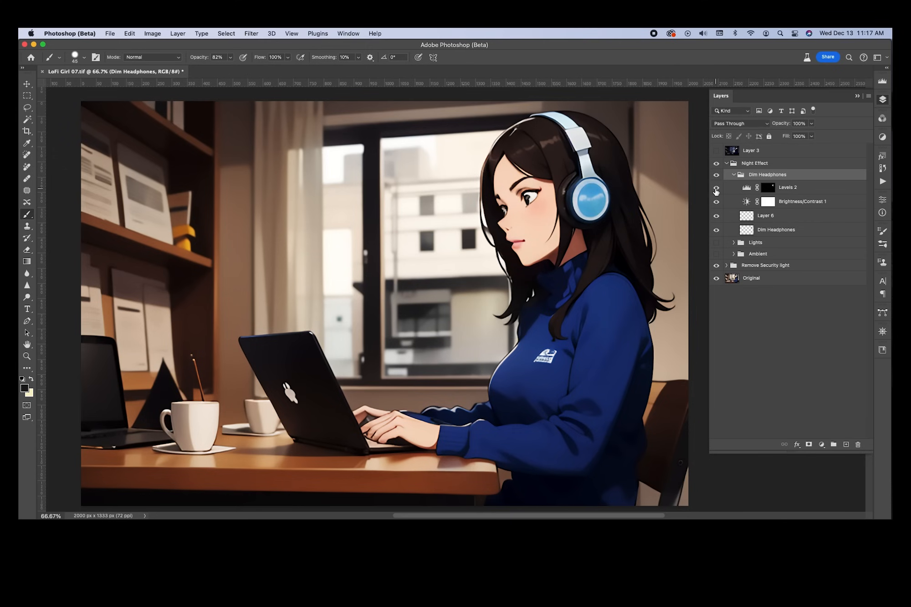
pyautogui.click(734, 174)
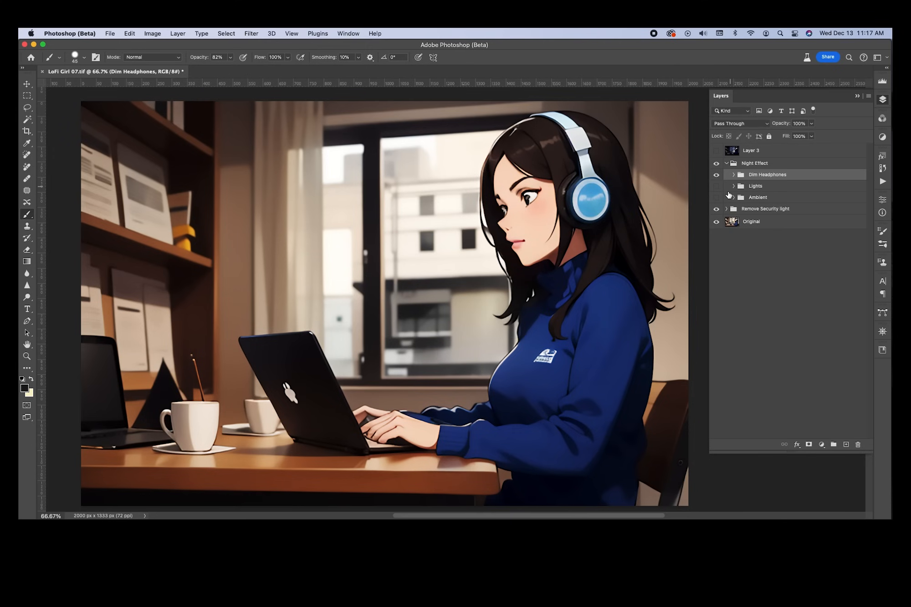
# Compare the security light and Dim Headphones off and on, then expand and enable Ambient
pyautogui.click(718, 209)
pyautogui.click(718, 175)
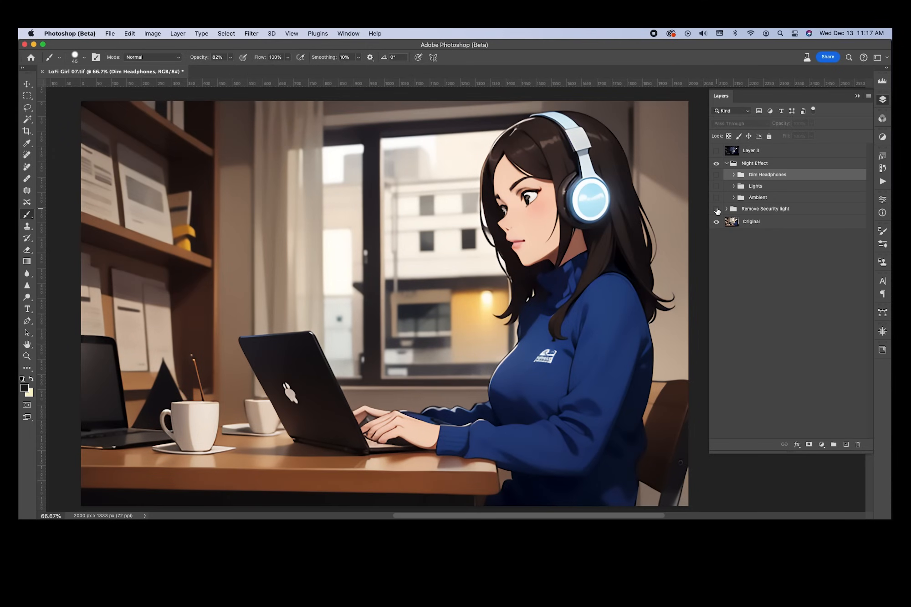
pyautogui.click(718, 209)
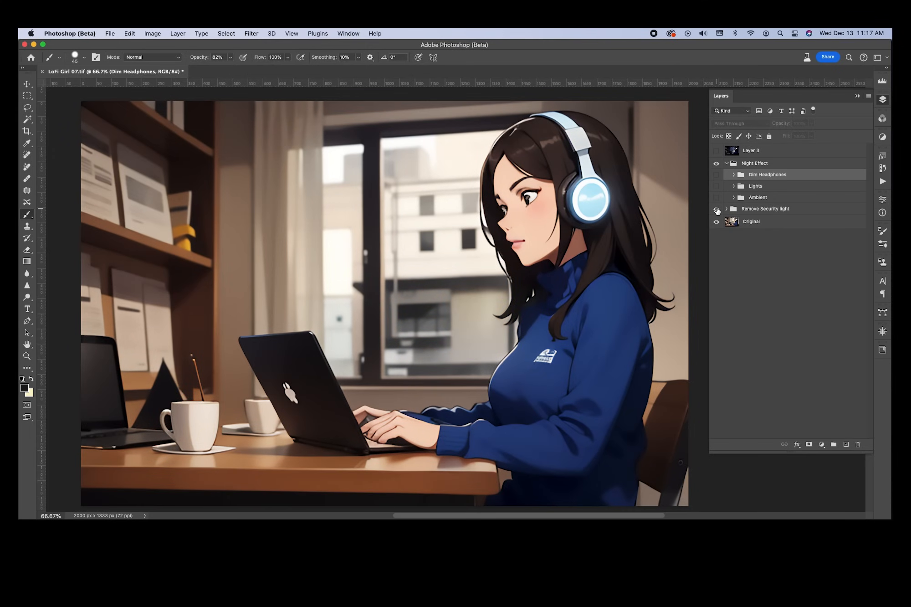
pyautogui.click(717, 176)
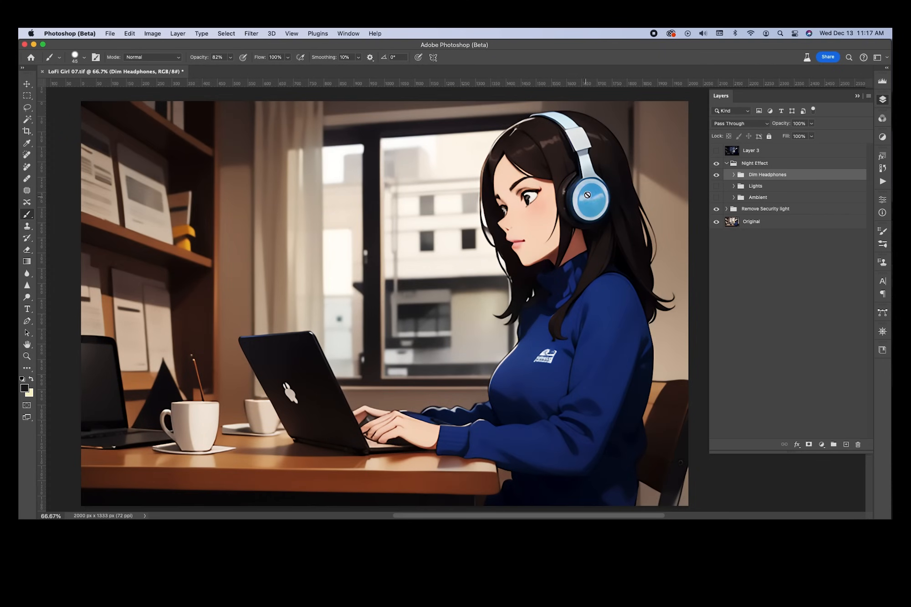
pyautogui.click(734, 198)
pyautogui.click(716, 198)
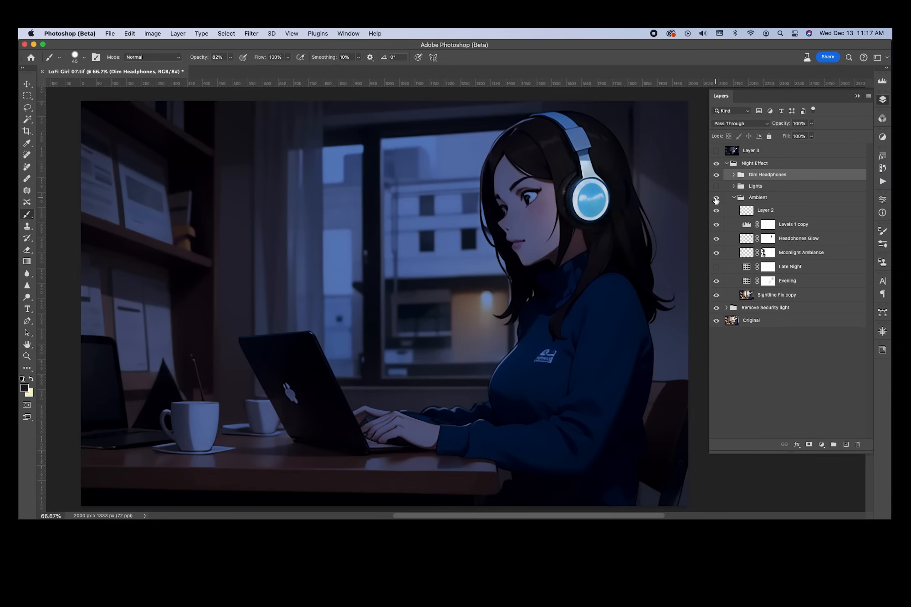
# Compare the scene with the Ambient group and Dim Headphones group toggled, leaving Dim Headphones hidden
pyautogui.click(716, 199)
pyautogui.click(717, 199)
pyautogui.click(718, 176)
pyautogui.click(718, 176)
pyautogui.click(718, 177)
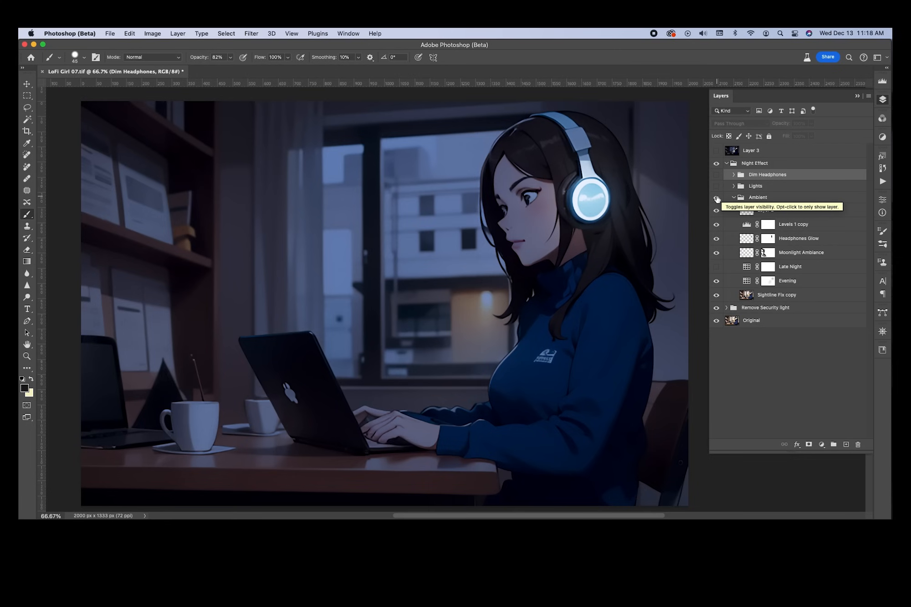
pyautogui.click(717, 175)
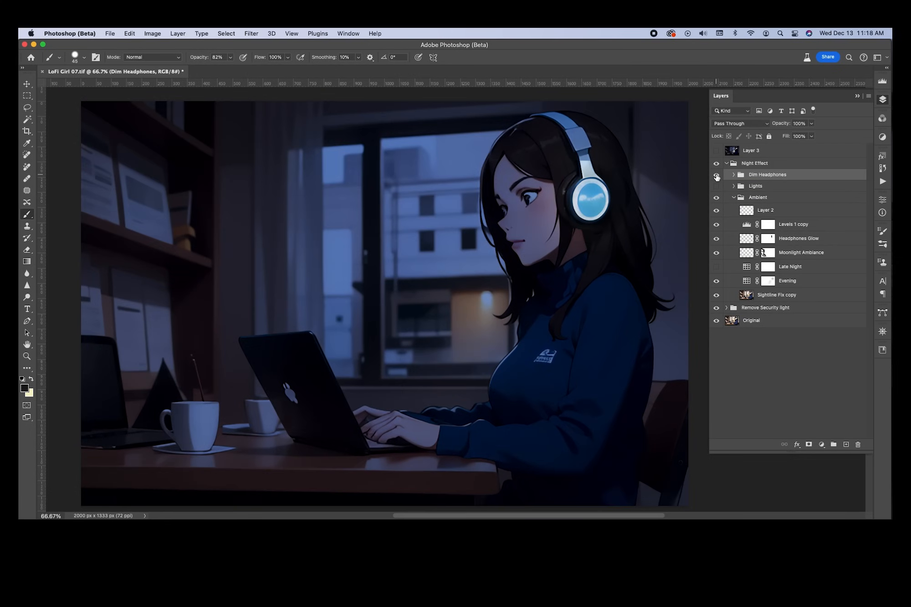
pyautogui.click(717, 175)
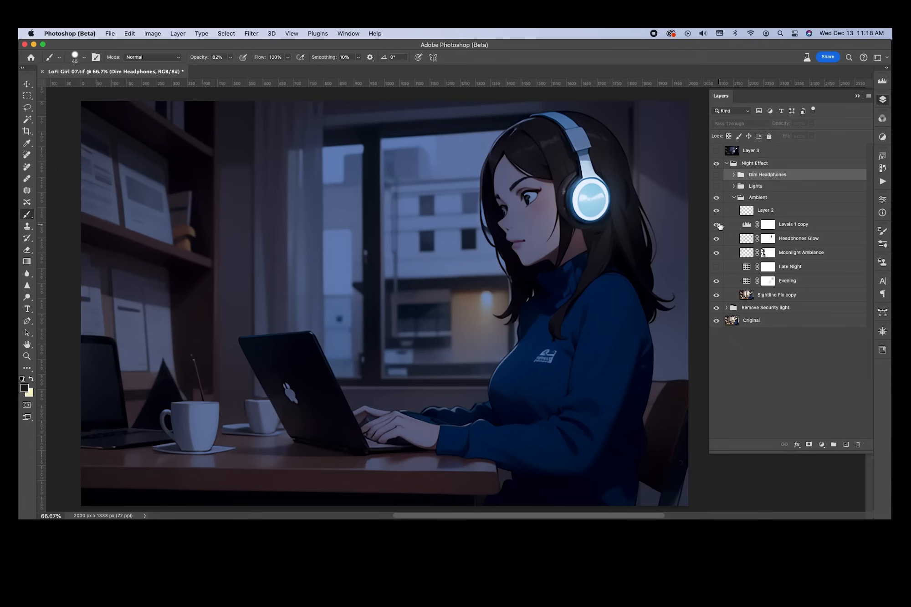
# Hide Moonlight Ambiance, Headphones Glow, Levels 1 copy and Layer 2, keeping Evening on and selected
pyautogui.click(717, 199)
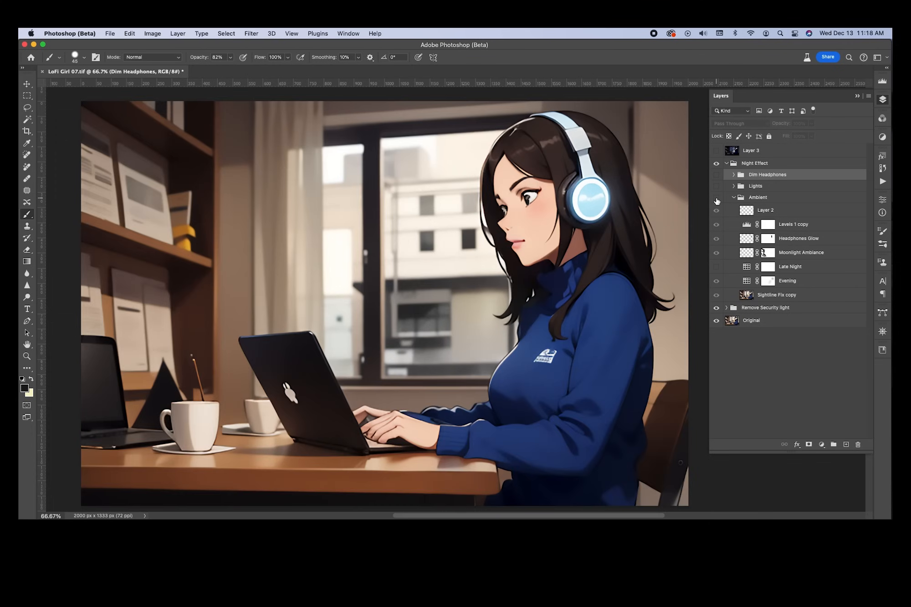
pyautogui.click(717, 199)
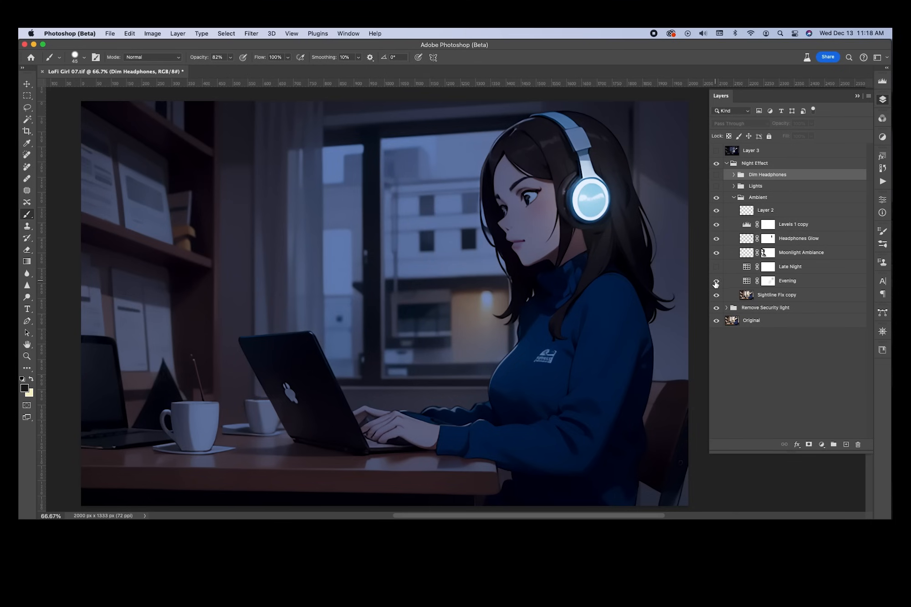
pyautogui.moveTo(717, 254); pyautogui.dragTo(716, 212)
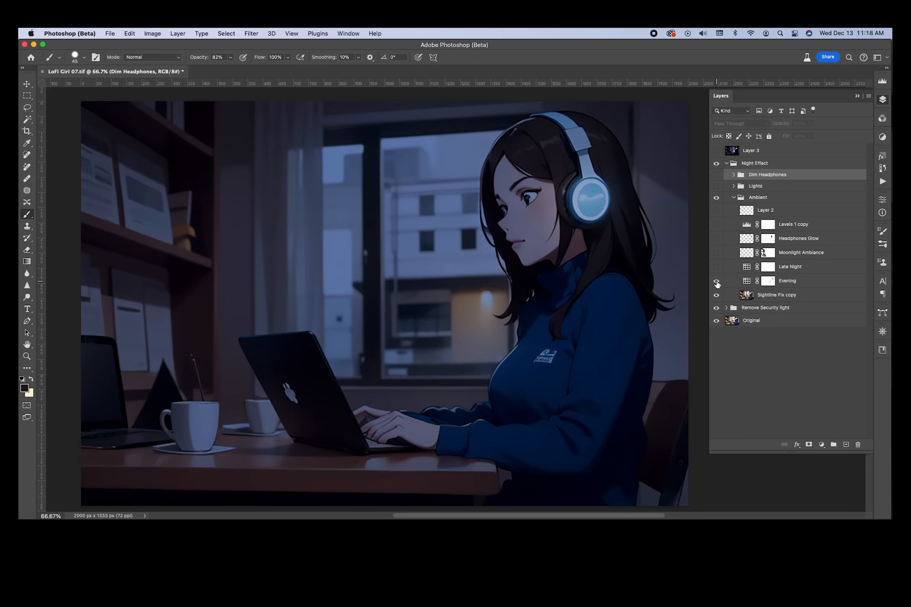
pyautogui.click(717, 282)
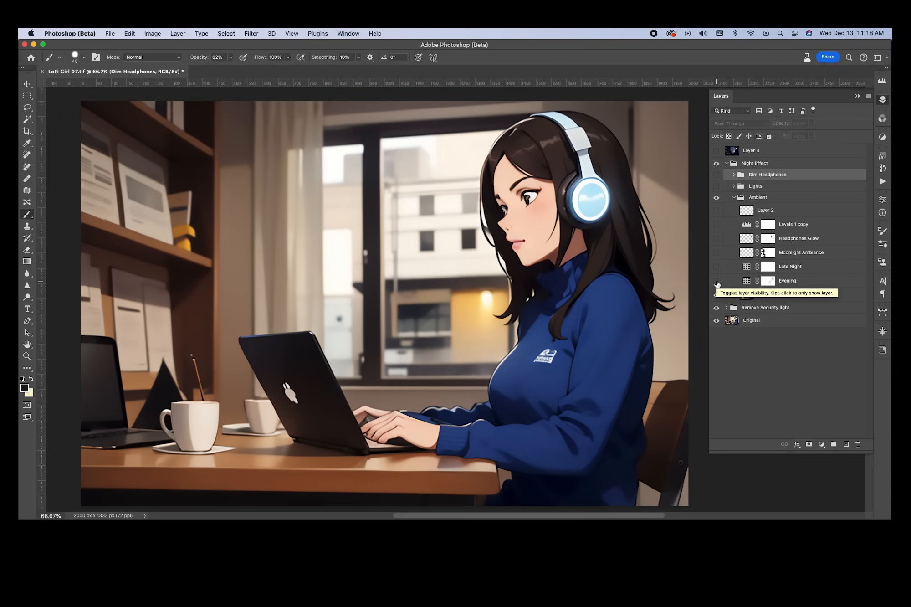
pyautogui.click(717, 281)
pyautogui.click(807, 283)
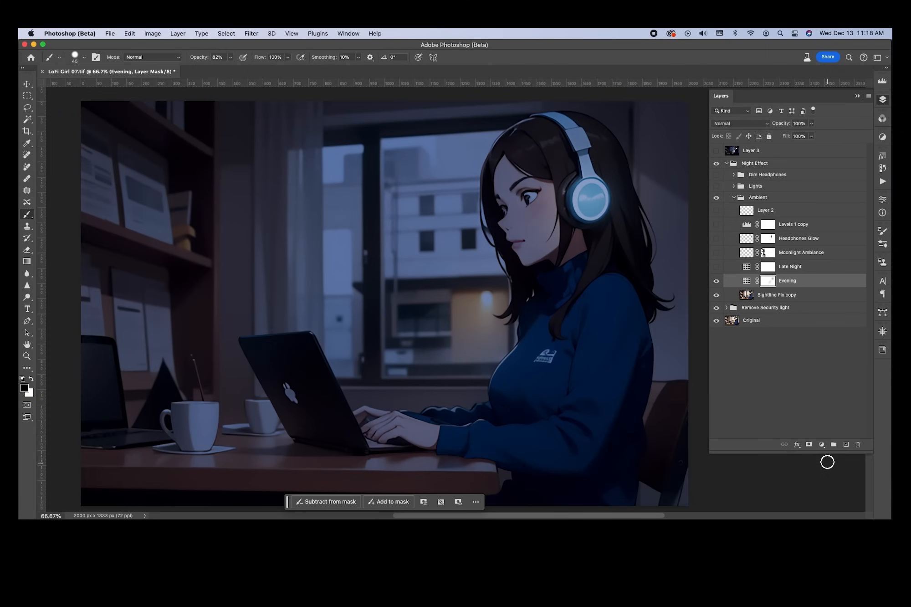
# Add a Color Lookup adjustment layer using the Moonlight.3DL 3DLUT file
pyautogui.click(821, 444)
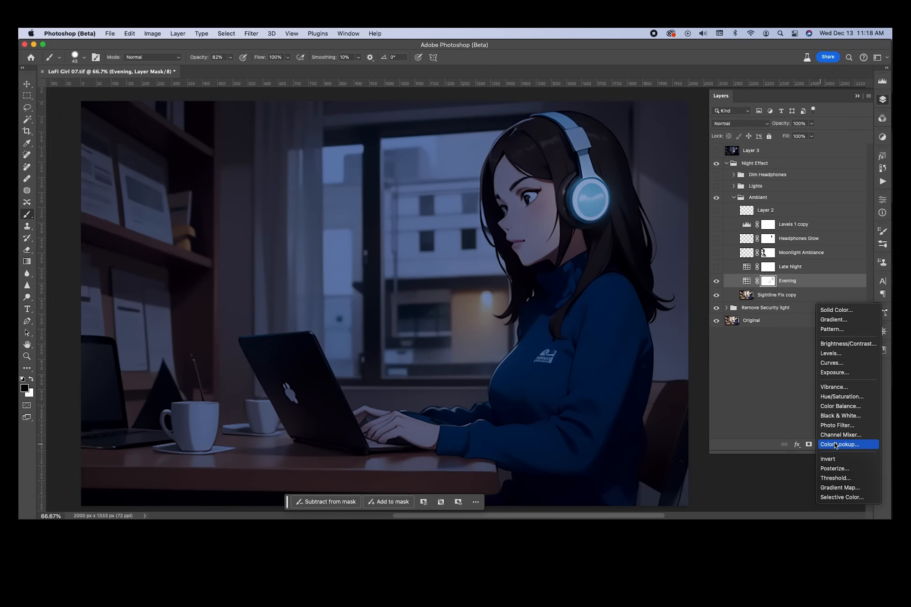
pyautogui.click(836, 444)
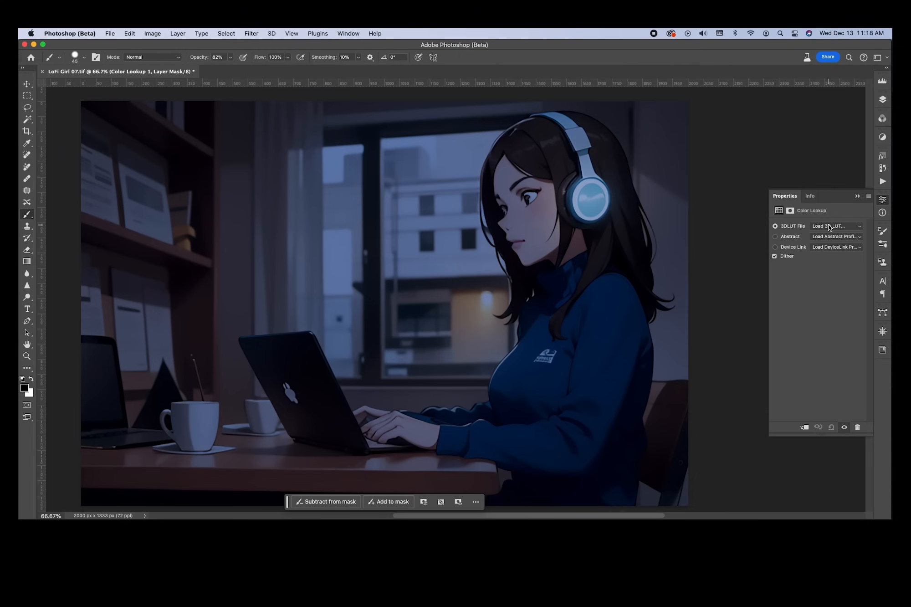
pyautogui.click(830, 227)
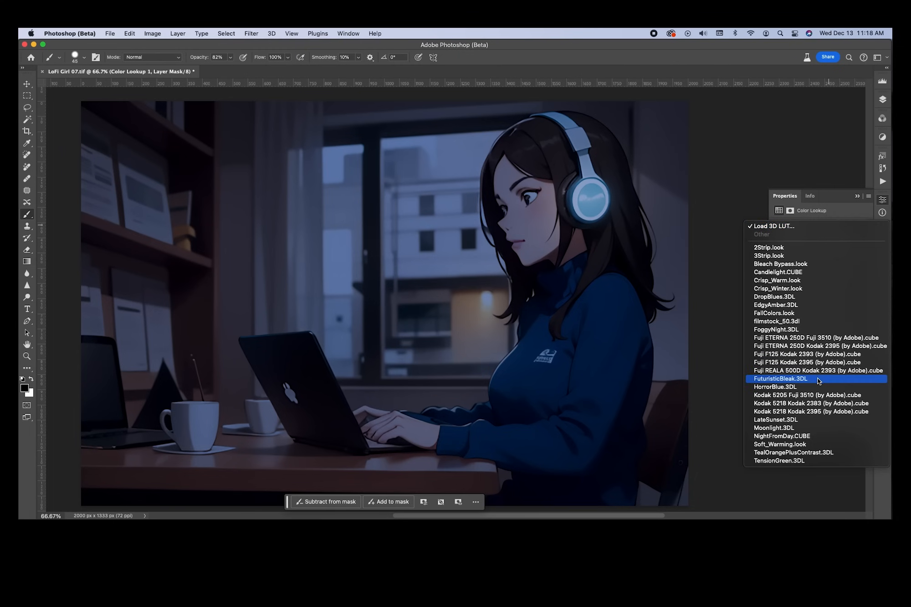
pyautogui.click(815, 429)
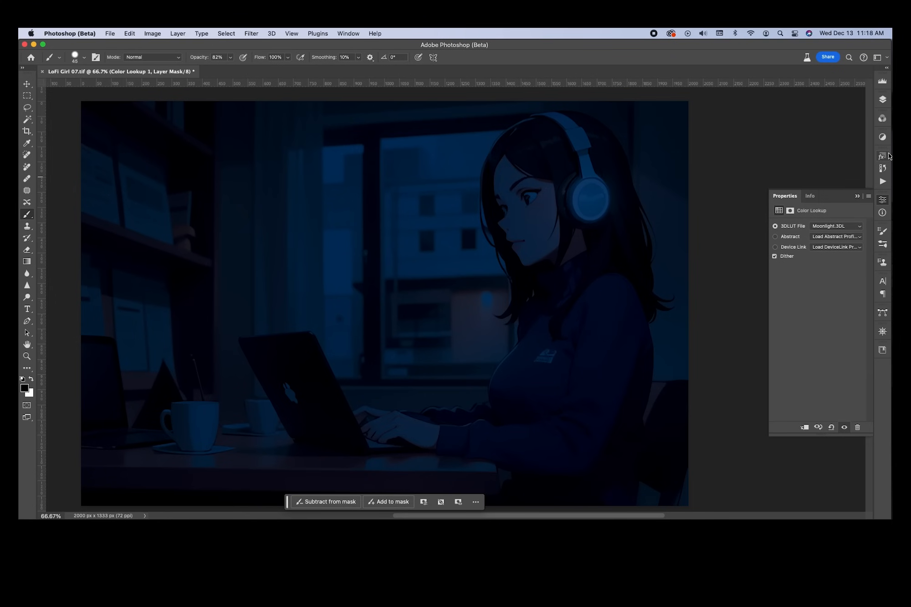
# Compare Moonlight against Evening in the Layers panel, then hide Color Lookup 1
pyautogui.click(883, 100)
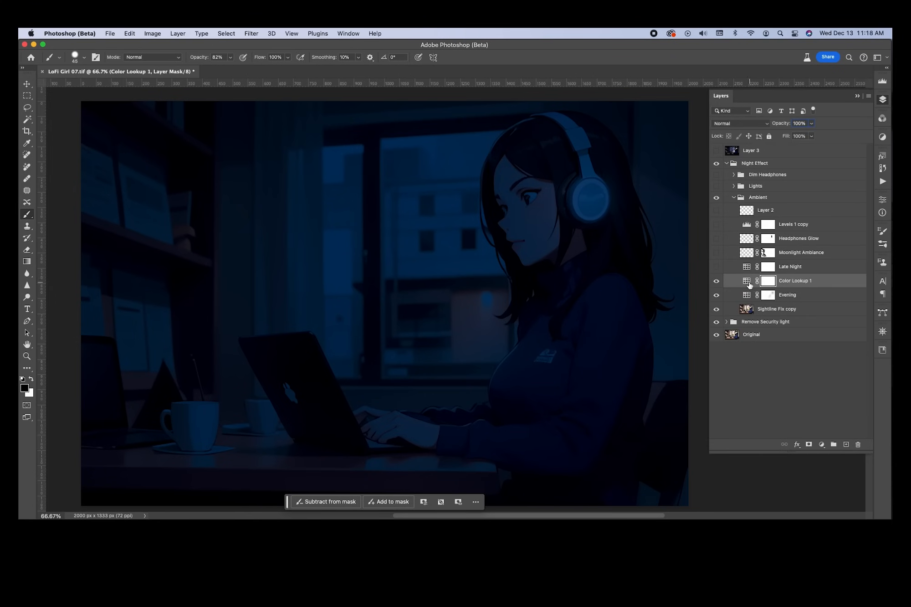
pyautogui.click(717, 295)
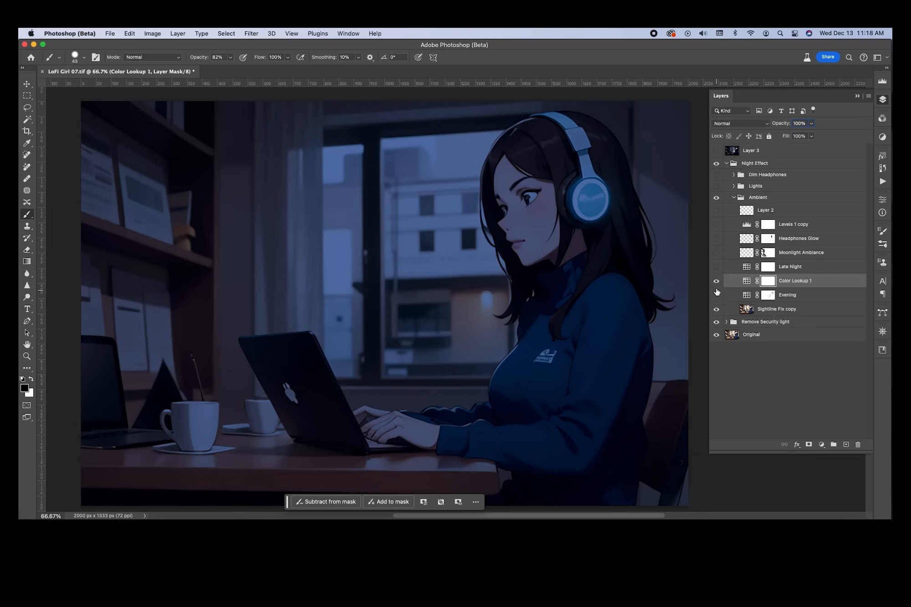
pyautogui.click(717, 295)
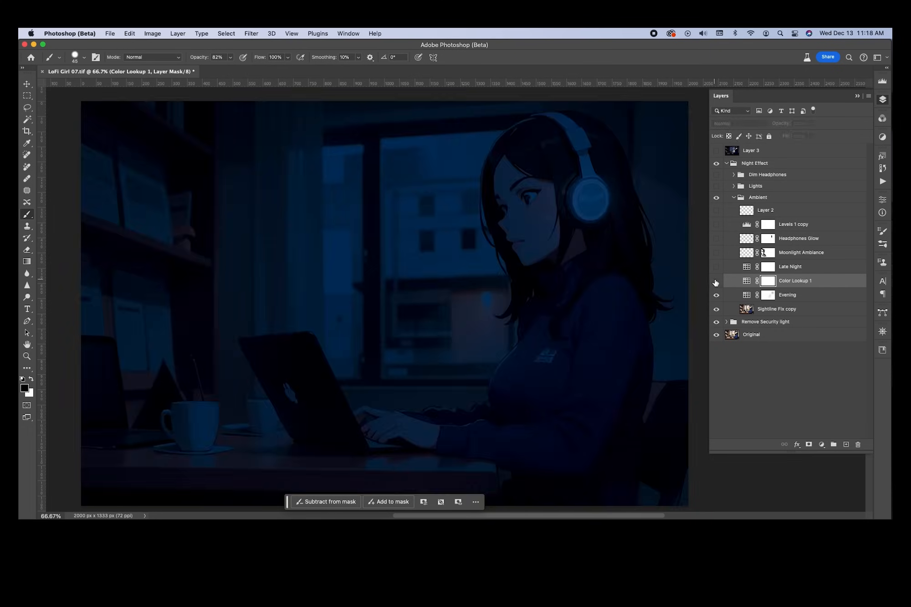
pyautogui.click(716, 280)
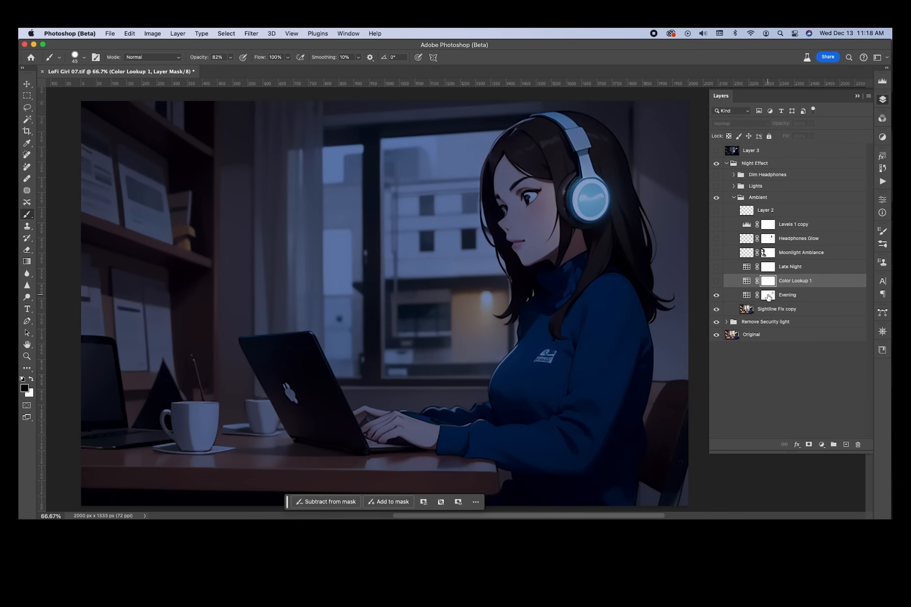
# Paint the Evening mask over the headphone ear cup after comparing with the mask disabled
pyautogui.click(768, 296)
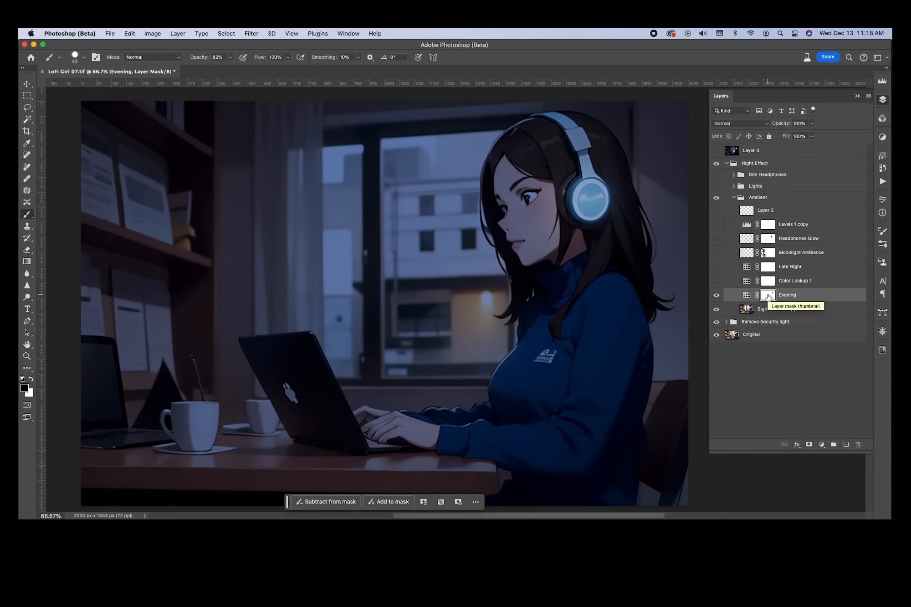
pyautogui.keyDown('shift'); pyautogui.click(769, 296); pyautogui.keyUp('shift')
pyautogui.keyDown('shift'); pyautogui.click(768, 296); pyautogui.keyUp('shift')
pyautogui.keyDown('shift'); pyautogui.click(769, 296); pyautogui.keyUp('shift')
pyautogui.keyDown('shift'); pyautogui.click(769, 296); pyautogui.keyUp('shift')
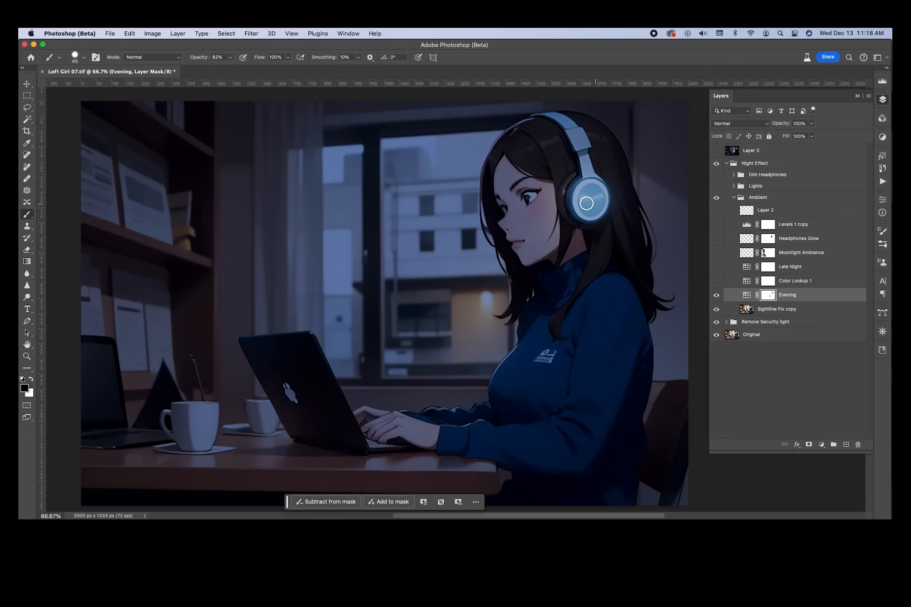
pyautogui.moveTo(589, 201)
pyautogui.mouseDown()
pyautogui.moveTo(587, 190)
pyautogui.moveTo(597, 221)
pyautogui.mouseUp()
# Check the ear-cup mask edit against Evening, then delete the Color Lookup 1 layer
pyautogui.click(716, 296)
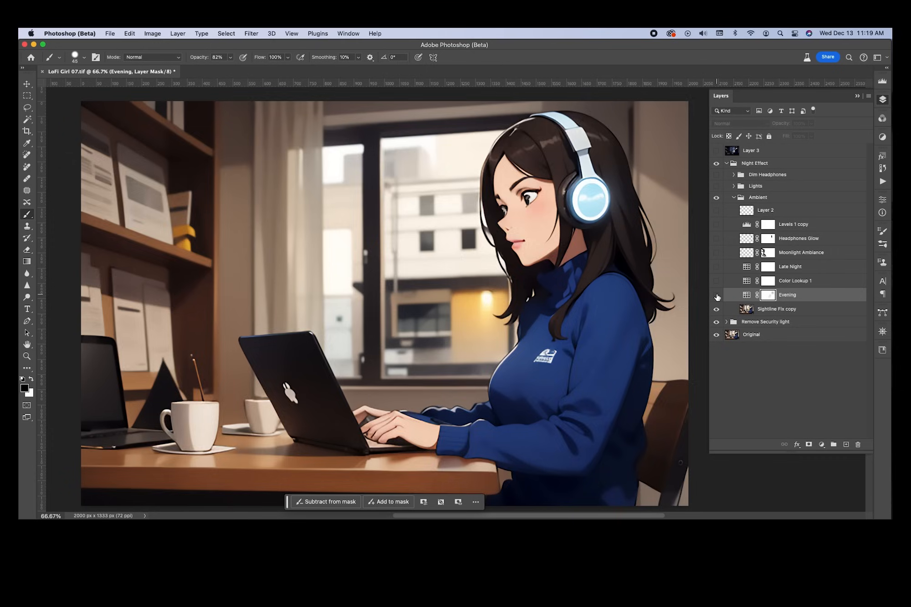
pyautogui.click(715, 297)
pyautogui.keyDown('shift'); pyautogui.click(769, 296); pyautogui.keyUp('shift')
pyautogui.keyDown('shift'); pyautogui.click(769, 296); pyautogui.keyUp('shift')
pyautogui.keyDown('shift'); pyautogui.click(770, 297); pyautogui.keyUp('shift')
pyautogui.keyDown('shift'); pyautogui.click(770, 297); pyautogui.keyUp('shift')
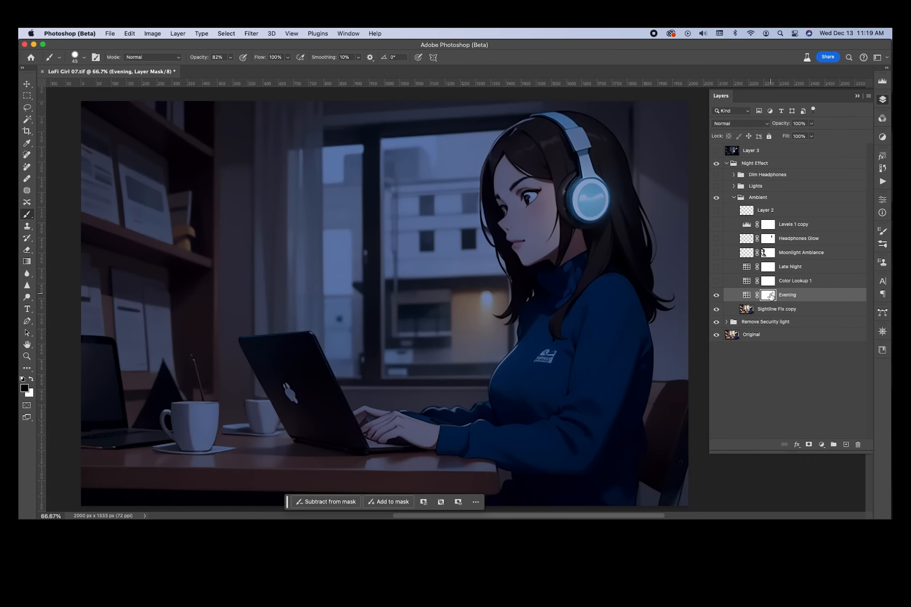
pyautogui.rightClick(812, 280)
pyautogui.click(833, 96)
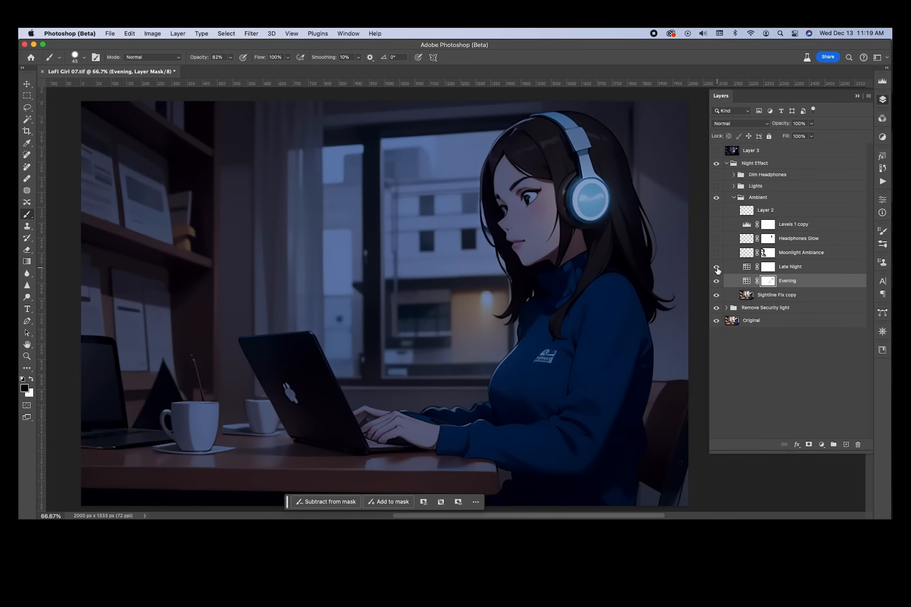
# Preview Late Night, then switch on Moonlight Ambiance and Headphones Glow above Evening
pyautogui.click(717, 268)
pyautogui.click(717, 268)
pyautogui.click(718, 253)
pyautogui.click(717, 253)
pyautogui.click(717, 253)
pyautogui.click(717, 253)
pyautogui.click(717, 253)
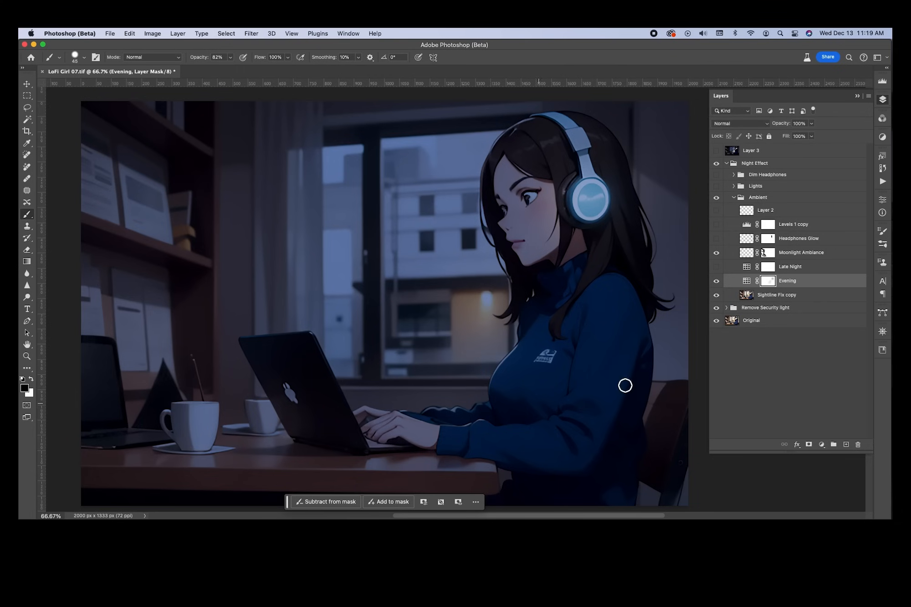
pyautogui.click(718, 254)
pyautogui.click(717, 253)
pyautogui.click(717, 254)
pyautogui.click(717, 254)
pyautogui.click(717, 239)
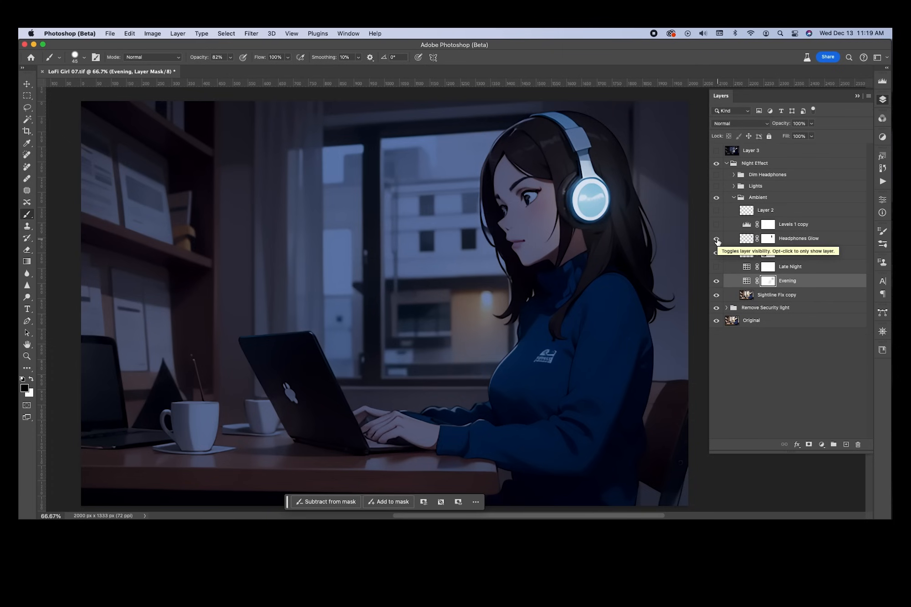
# Preview the Late Night darkening and Lights group windows, then hide both again
pyautogui.click(716, 267)
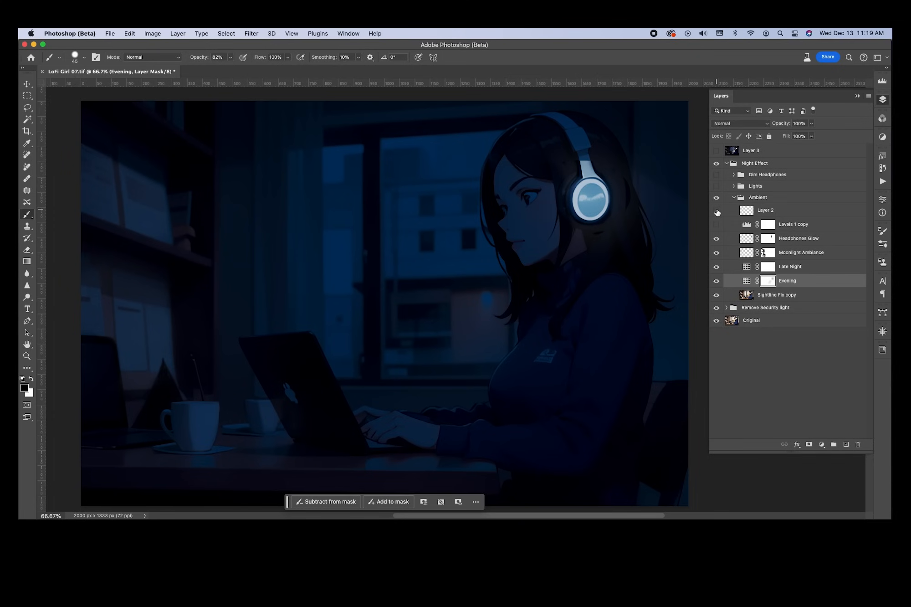
pyautogui.click(716, 187)
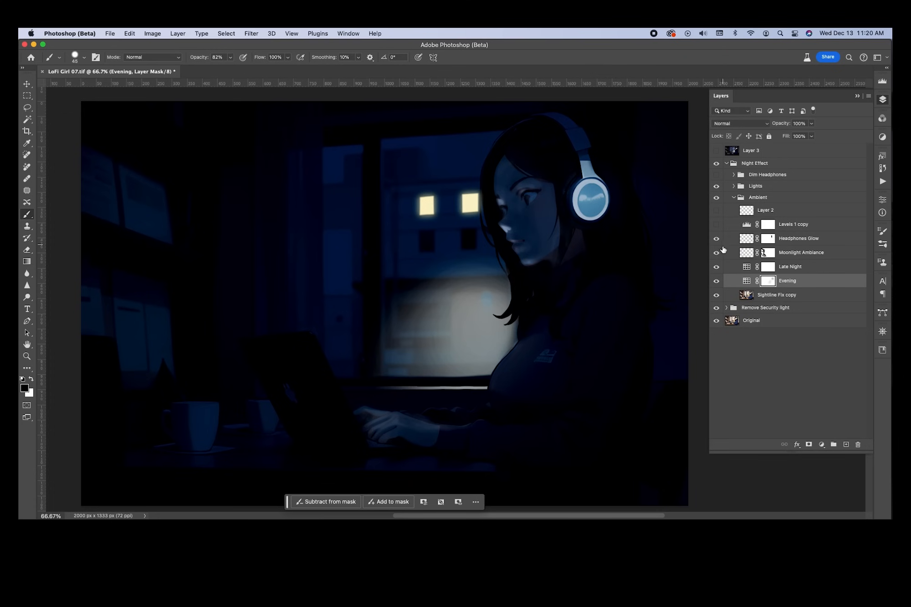
pyautogui.click(717, 268)
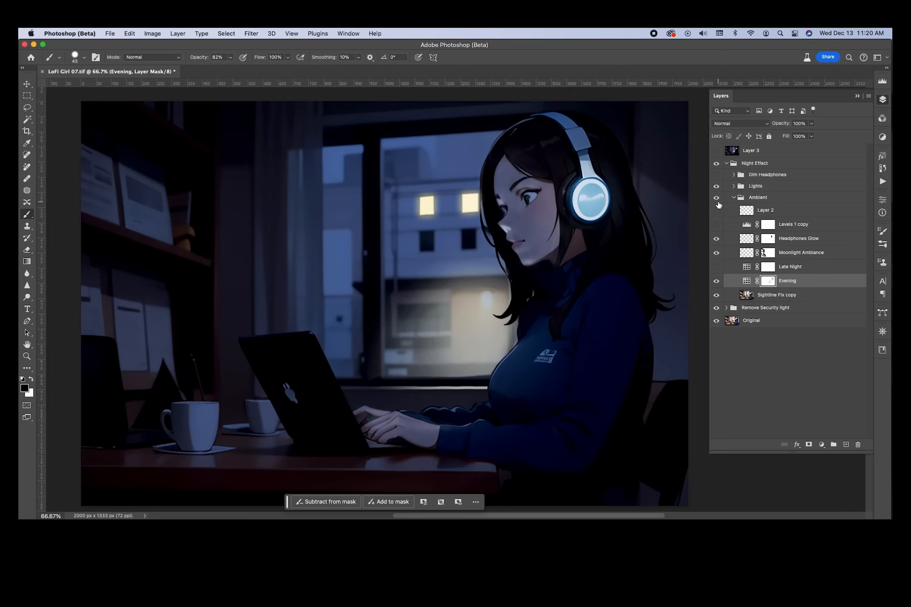
pyautogui.click(717, 187)
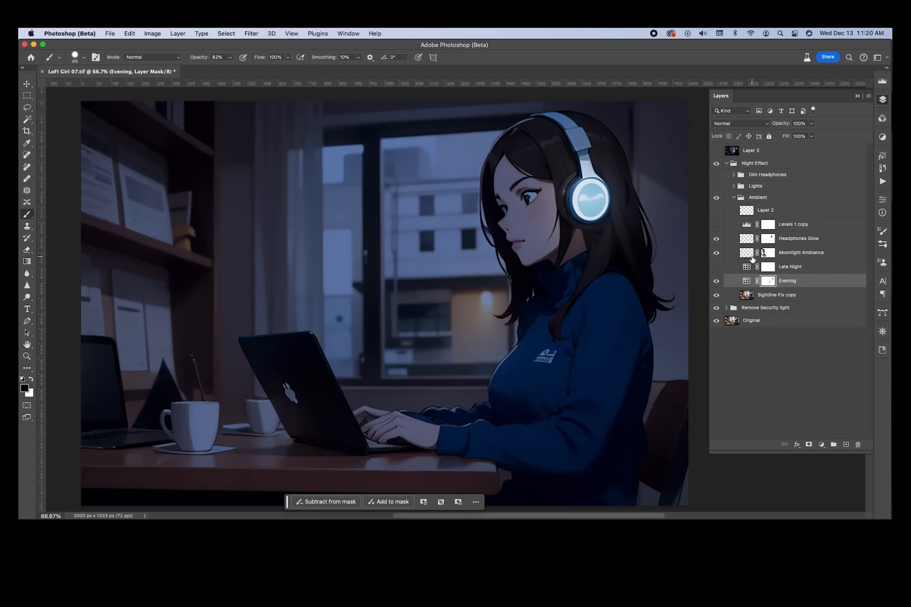
# Compare Evening, Moonlight Ambiance and Headphones Glow, then enable Levels 1 copy and Layer 2
pyautogui.click(716, 281)
pyautogui.click(717, 281)
pyautogui.click(717, 254)
pyautogui.click(717, 254)
pyautogui.click(717, 240)
pyautogui.click(717, 239)
pyautogui.click(717, 225)
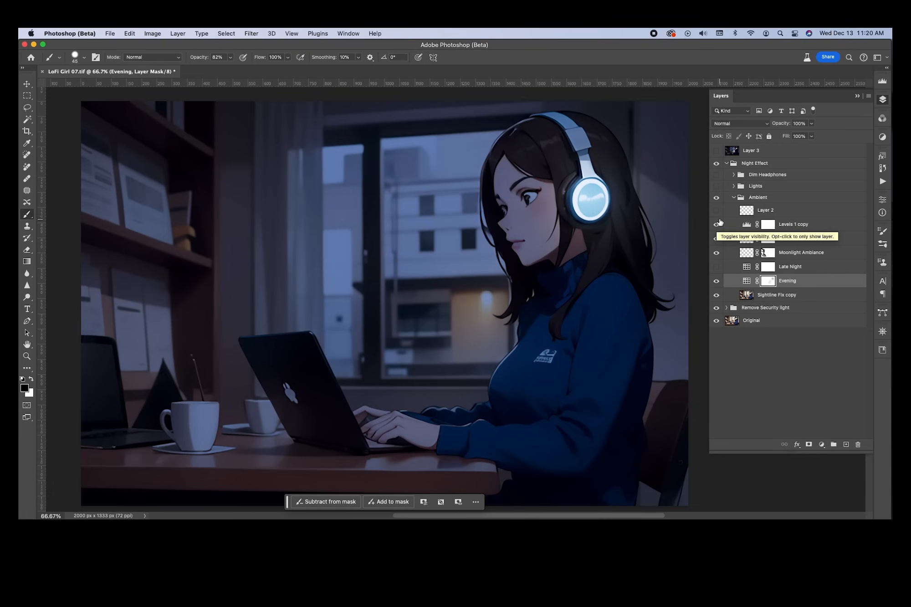
pyautogui.click(716, 211)
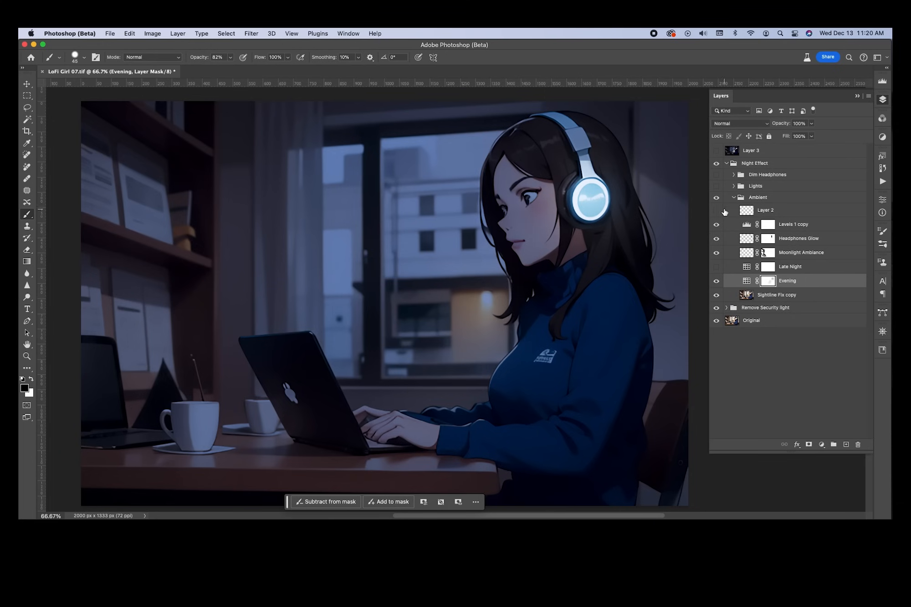
pyautogui.moveTo(738, 212); pyautogui.dragTo(751, 215)
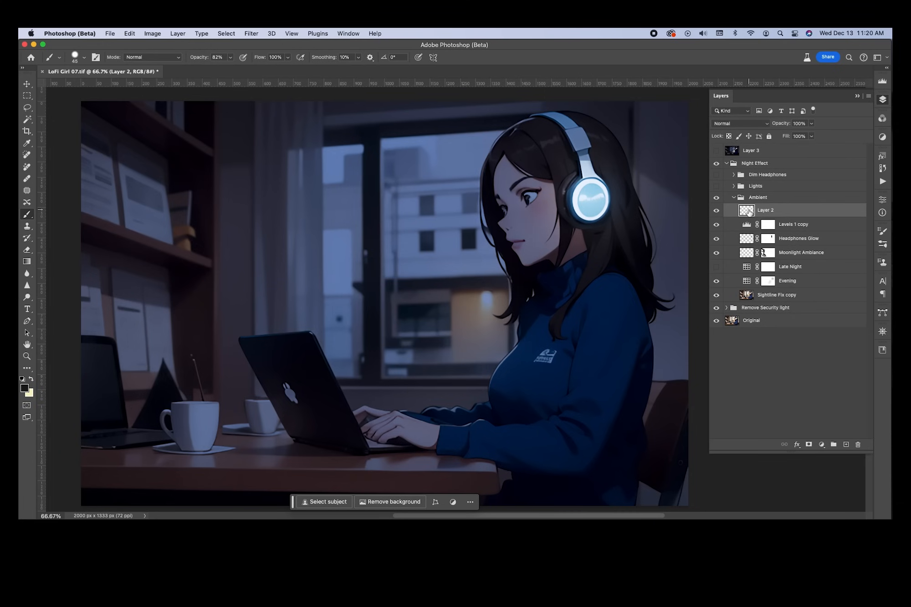
# Delete Layer 2 from the Ambient group and compare the group hidden and shown
pyautogui.rightClick(750, 212)
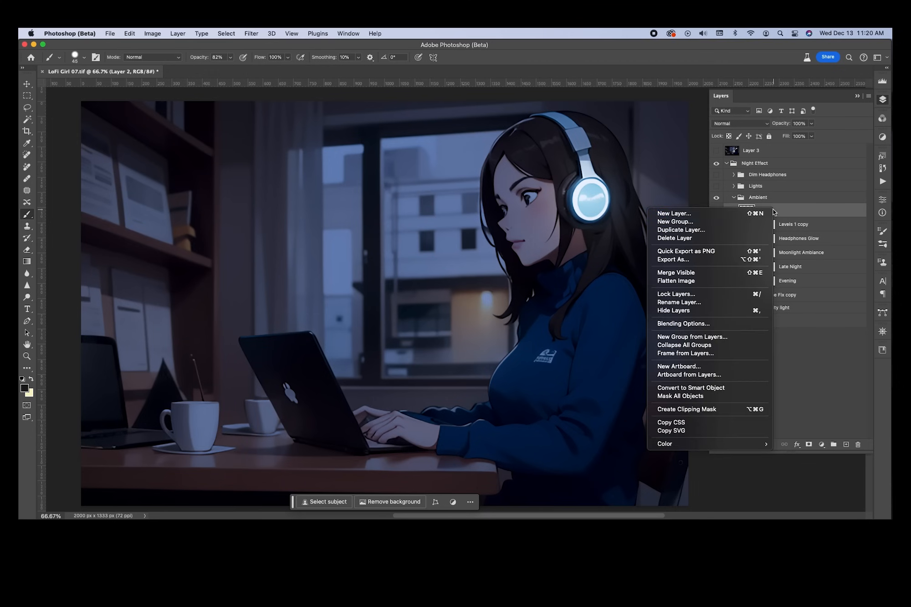
pyautogui.click(721, 238)
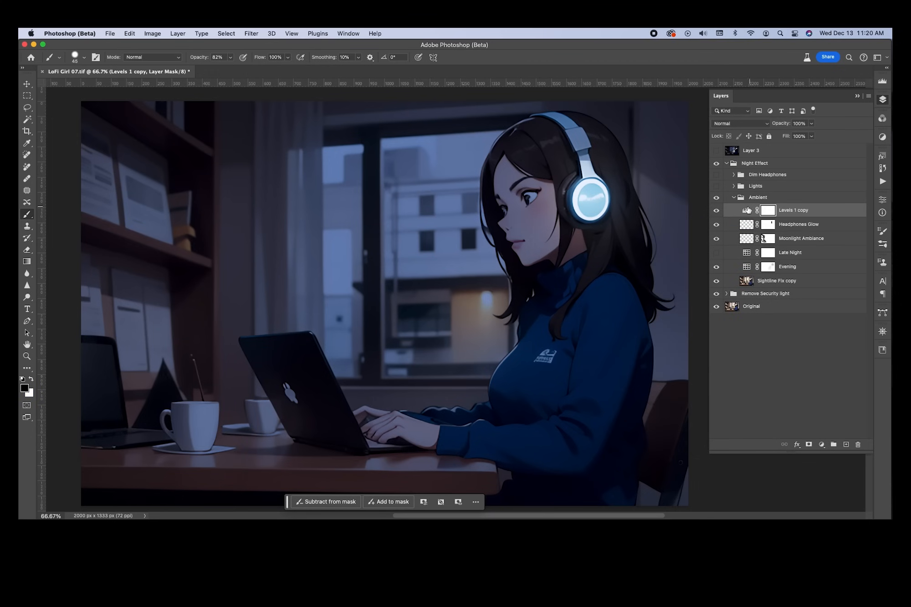
pyautogui.click(717, 198)
pyautogui.click(717, 198)
pyautogui.click(716, 197)
pyautogui.click(717, 198)
# Collapse the Ambient group and compare it and Remove Security light on and off
pyautogui.click(734, 197)
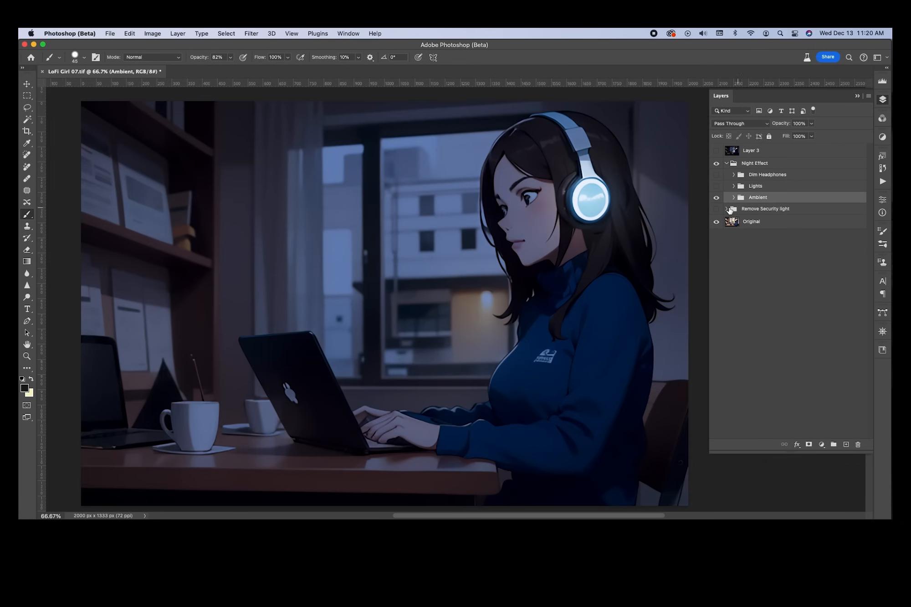
pyautogui.click(716, 198)
pyautogui.click(717, 199)
pyautogui.click(716, 198)
pyautogui.click(716, 199)
pyautogui.click(716, 199)
pyautogui.click(717, 210)
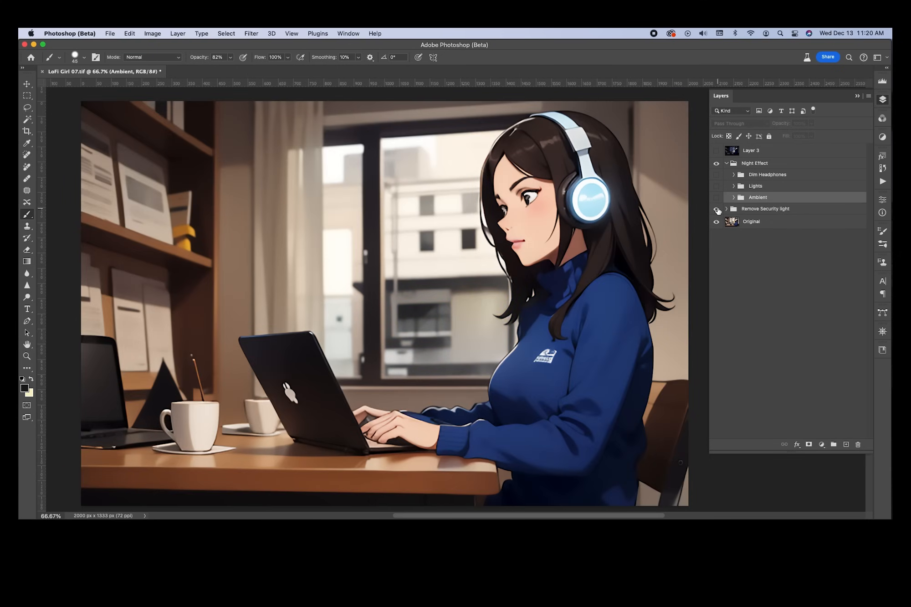
pyautogui.click(717, 210)
pyautogui.click(717, 199)
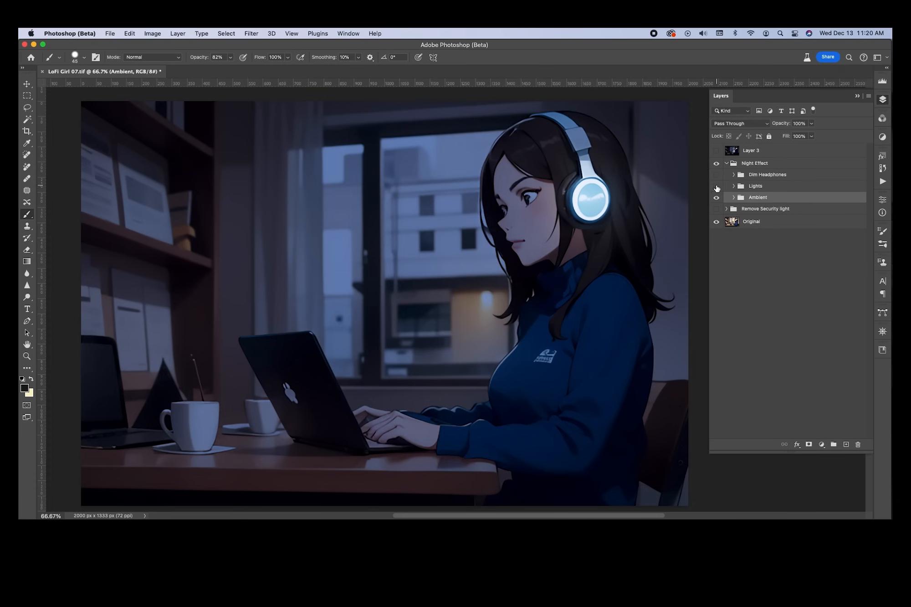
# Expand the Lights group and compare the window lights on and off, leaving them on
pyautogui.click(732, 186)
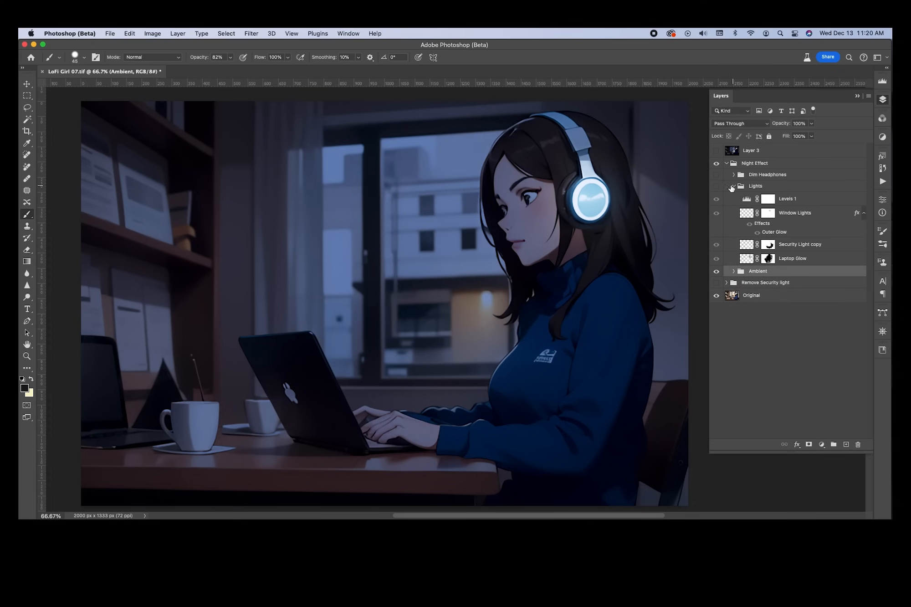
pyautogui.click(716, 188)
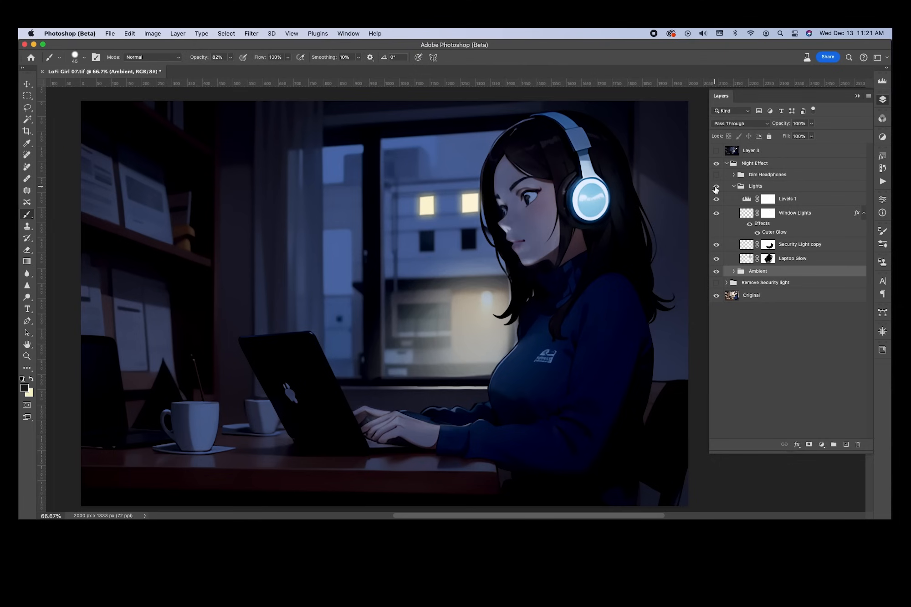
pyautogui.click(716, 188)
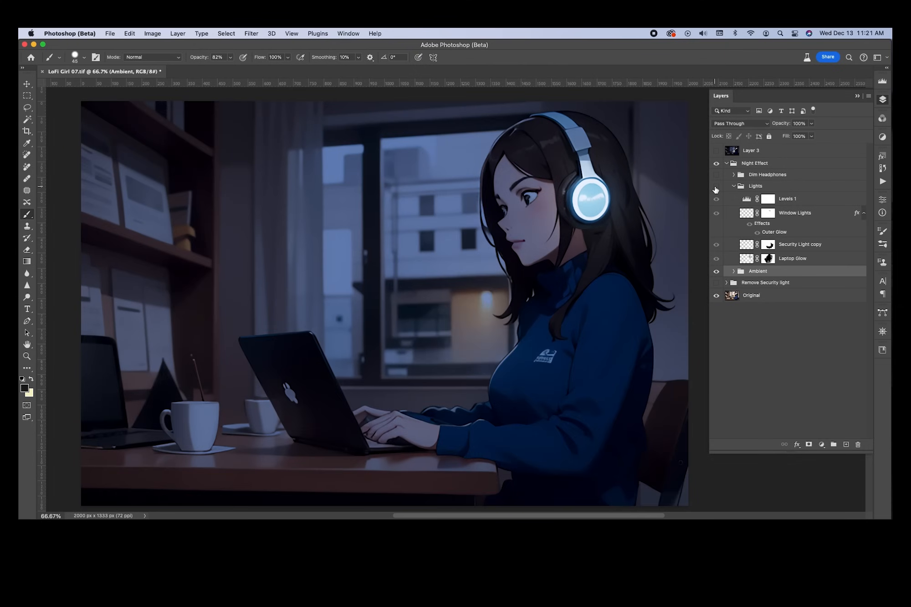
pyautogui.click(716, 188)
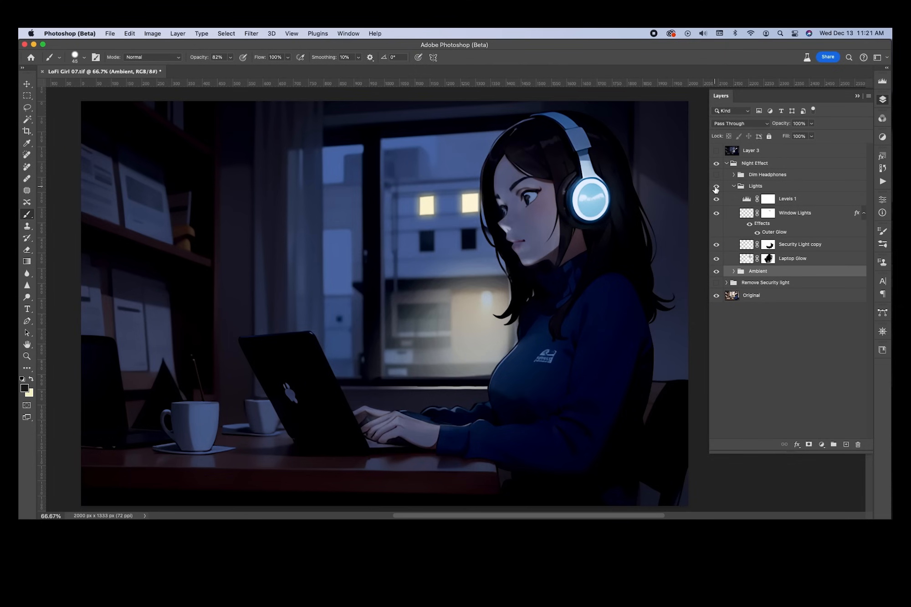
pyautogui.click(716, 188)
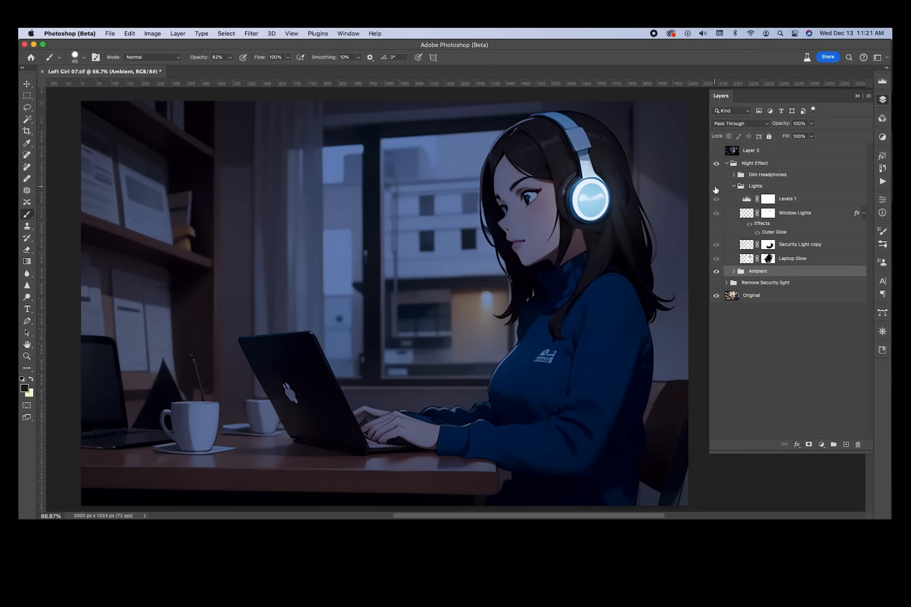
pyautogui.click(716, 187)
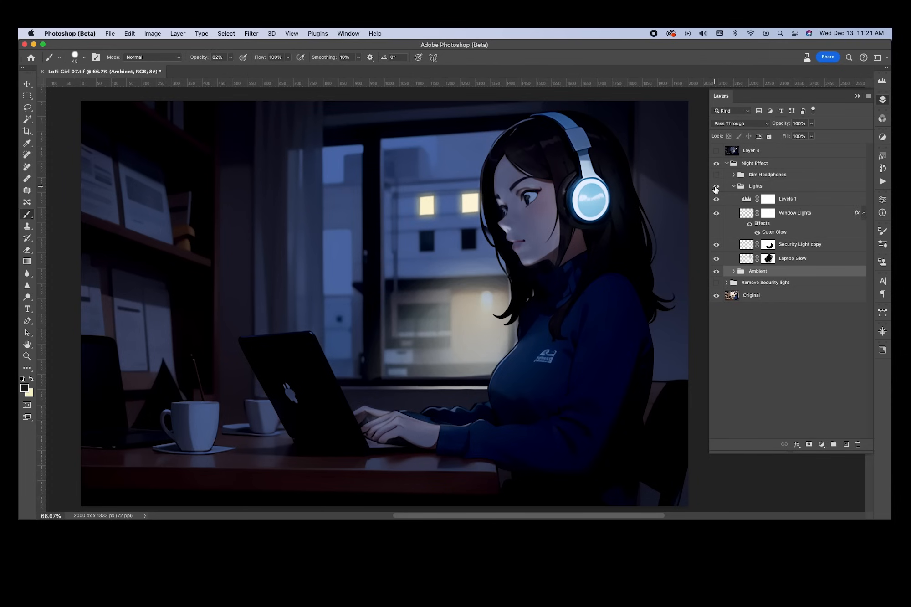
pyautogui.click(716, 188)
pyautogui.click(716, 188)
pyautogui.click(716, 188)
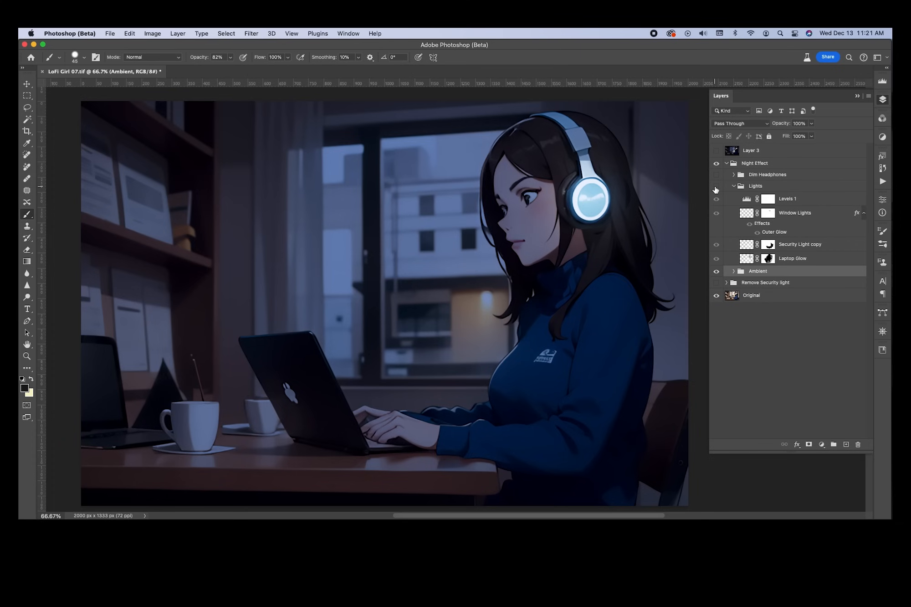
pyautogui.click(715, 187)
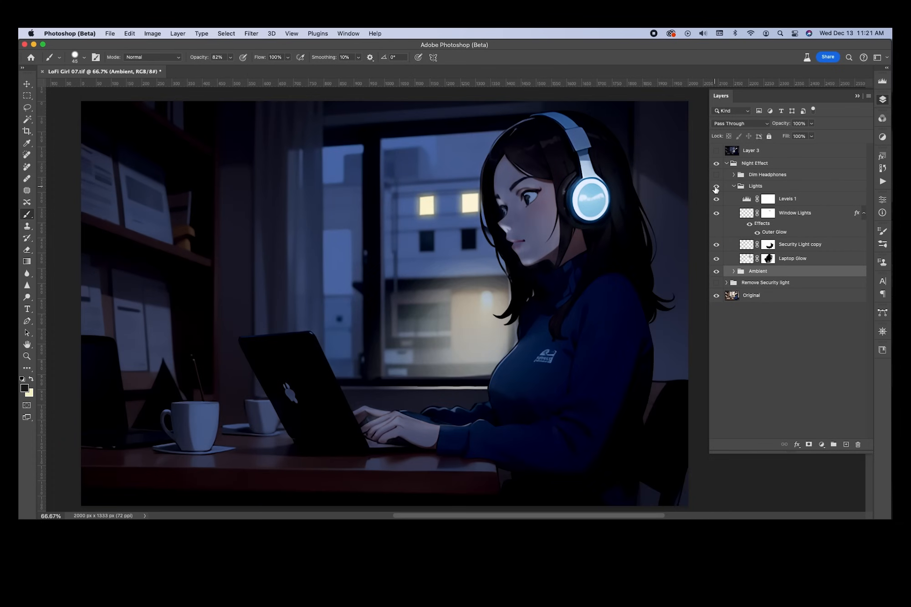
pyautogui.click(716, 188)
pyautogui.click(716, 188)
pyautogui.click(715, 188)
pyautogui.click(716, 187)
pyautogui.click(717, 187)
pyautogui.click(717, 186)
pyautogui.click(717, 187)
pyautogui.click(718, 187)
# Compare the Laptop Glow on the girl on and off, then target its mask
pyautogui.click(717, 259)
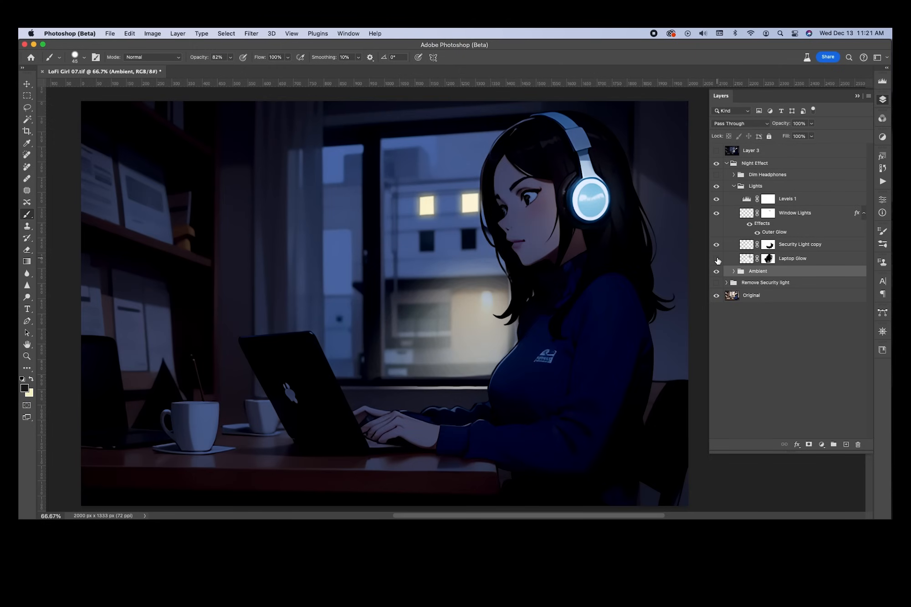
pyautogui.click(717, 259)
pyautogui.click(718, 260)
pyautogui.click(717, 259)
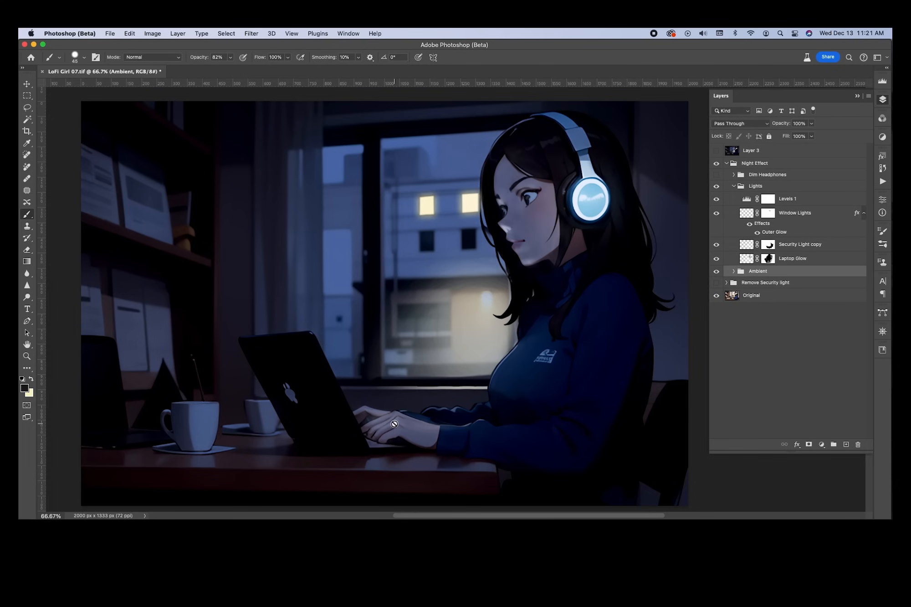
pyautogui.click(716, 260)
pyautogui.click(716, 259)
pyautogui.click(716, 259)
pyautogui.click(716, 259)
pyautogui.click(769, 259)
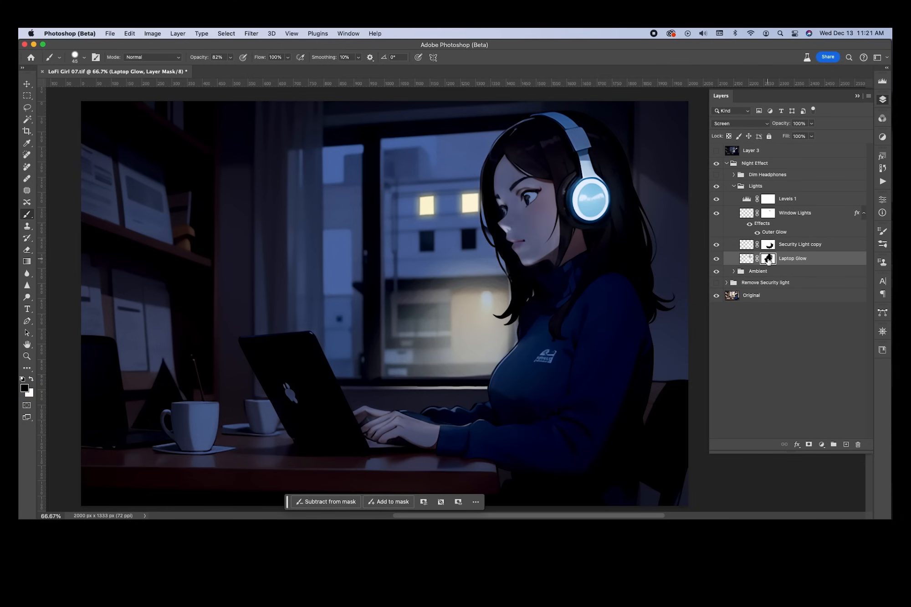
# Disable and re-enable the Laptop Glow mask, then load it as a selection
pyautogui.keyDown('shift'); pyautogui.click(769, 259); pyautogui.keyUp('shift')
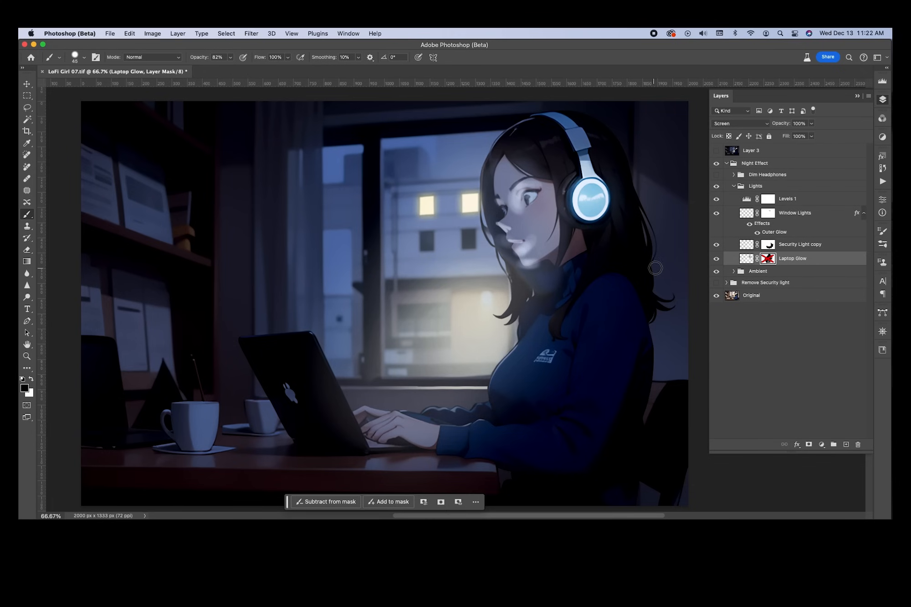
pyautogui.keyDown('shift'); pyautogui.click(768, 259); pyautogui.keyUp('shift')
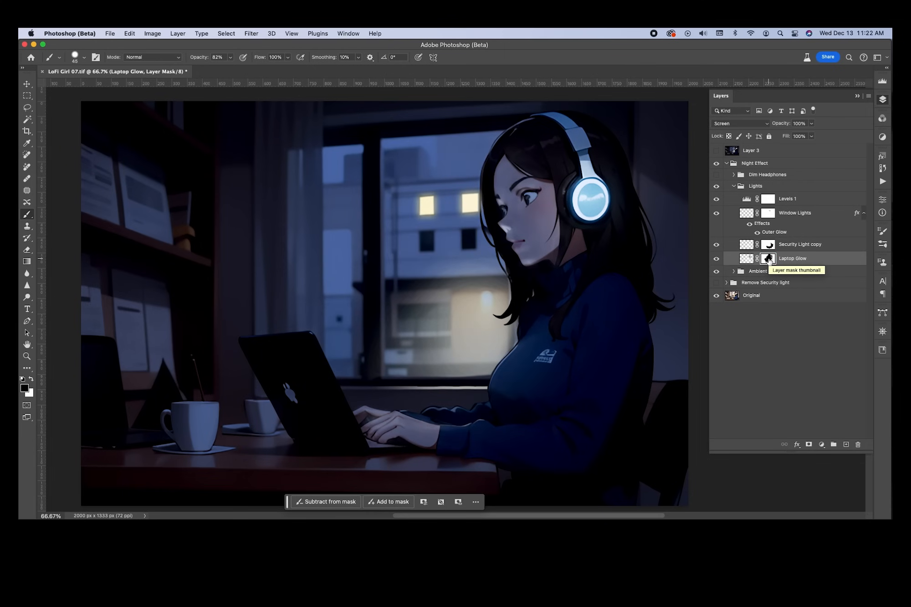
pyautogui.keyDown('super'); pyautogui.click(770, 260); pyautogui.keyUp('super')
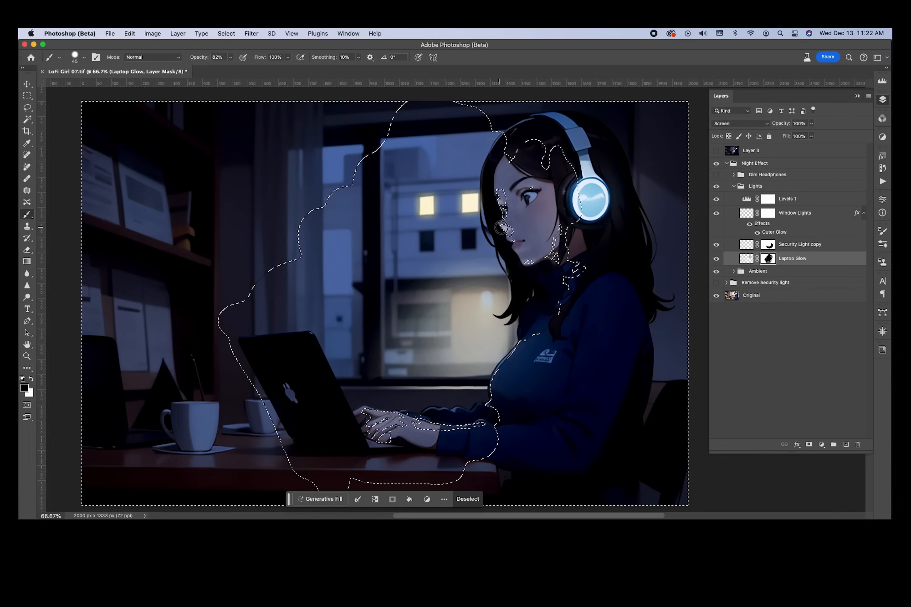
# Inspect the Laptop Glow selection around the girl's face, deselect, and zoom back out
pyautogui.scroll(5, 506, 228)
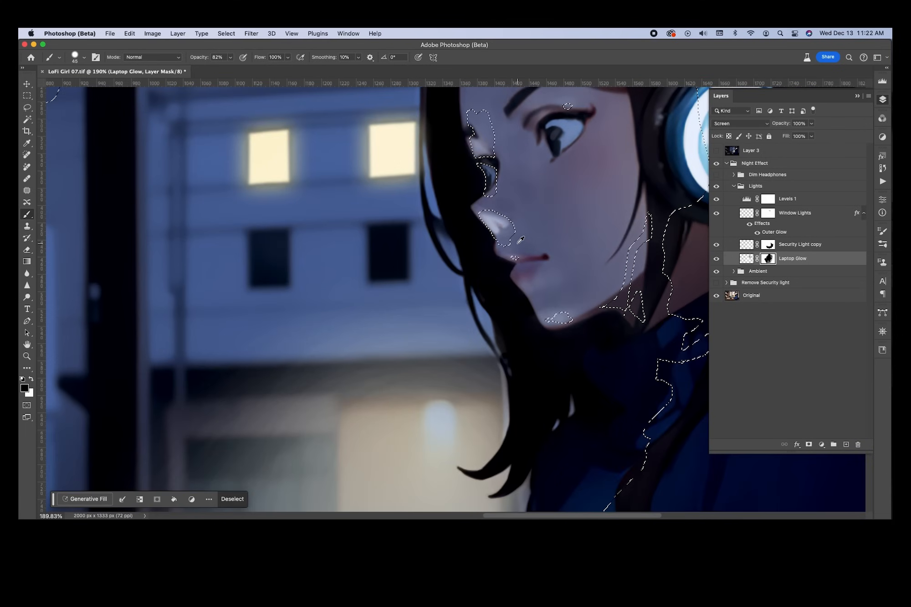
pyautogui.scroll(-3, 516, 230)
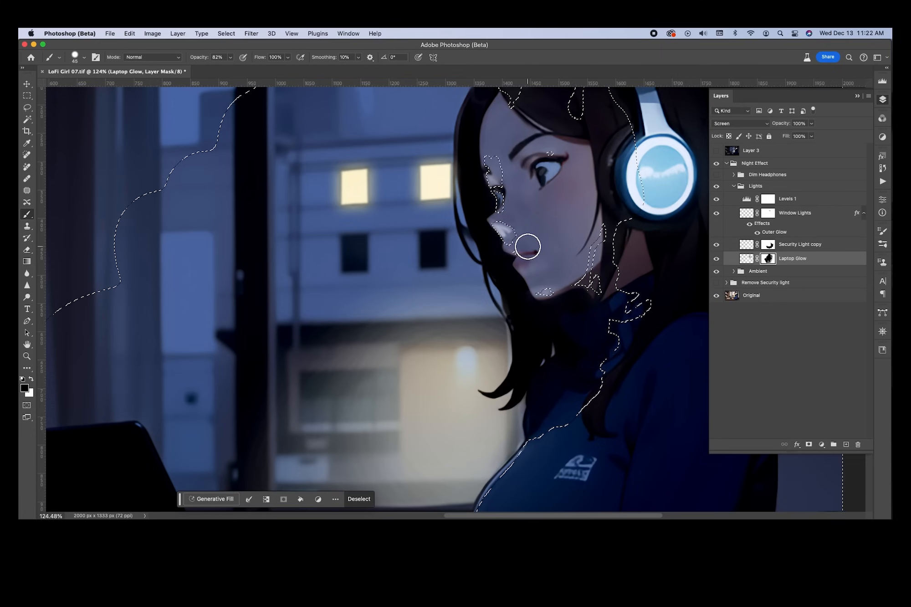
pyautogui.hscroll(5, 529, 232)
pyautogui.scroll(2, 529, 233)
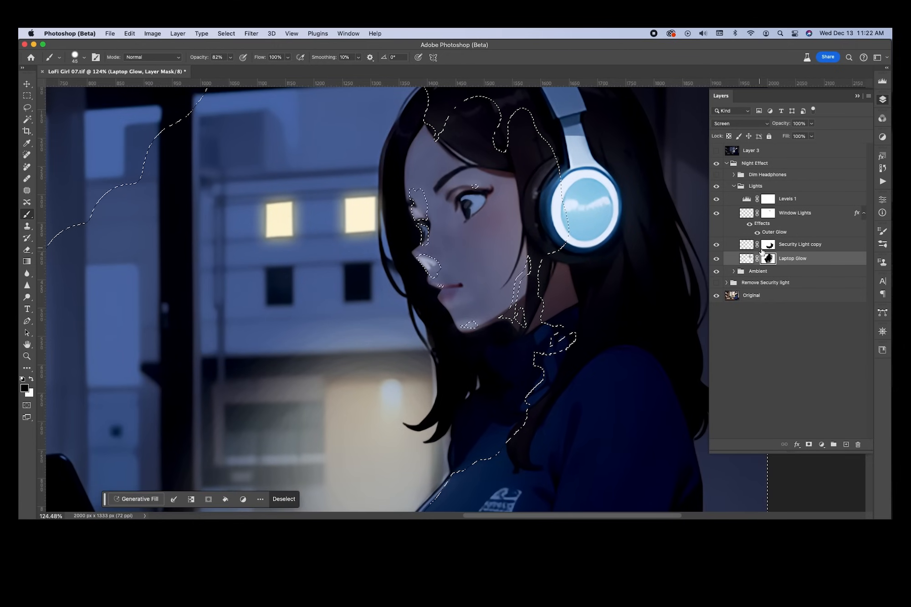
pyautogui.press('super+d')
pyautogui.scroll(-5, 489, 255)
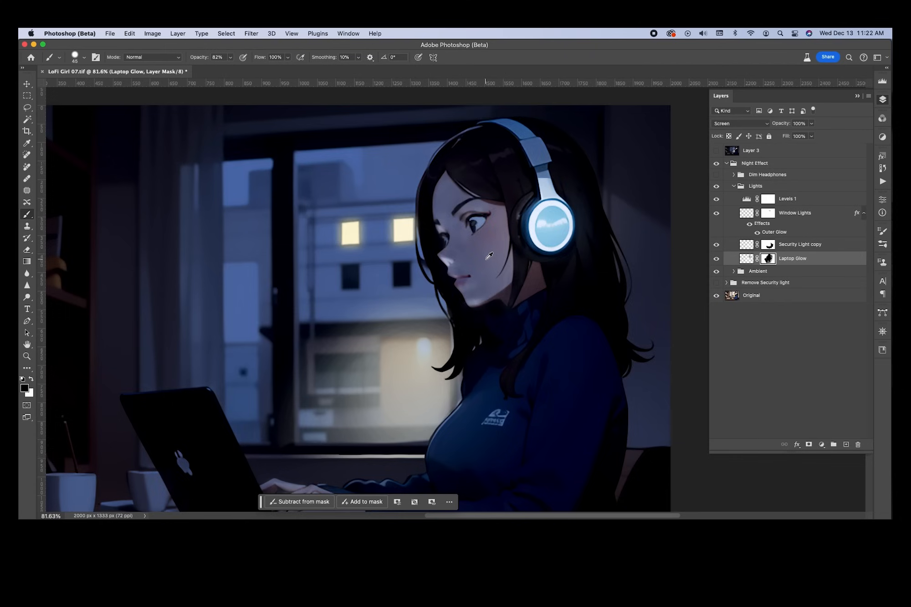
pyautogui.scroll(3, 483, 274)
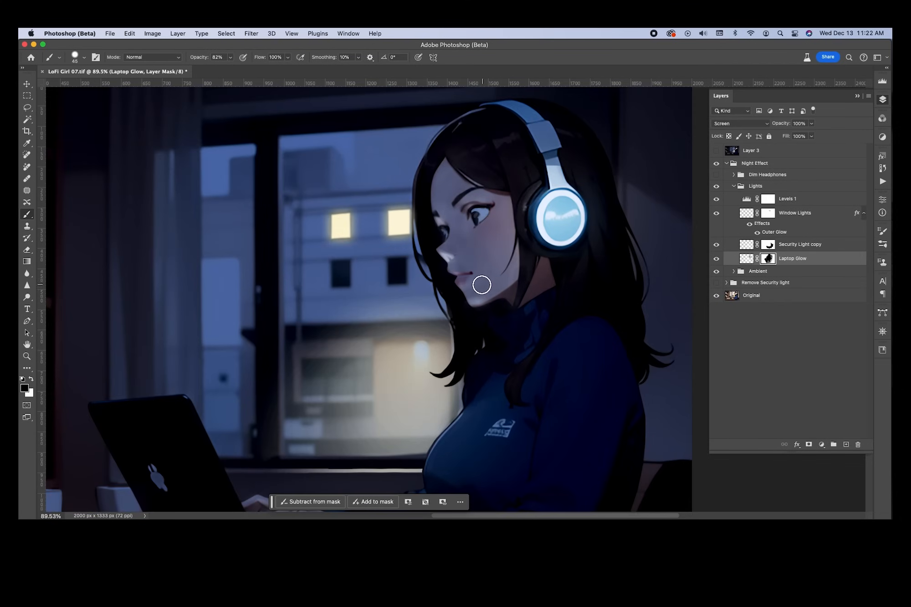
pyautogui.scroll(-4, 505, 265)
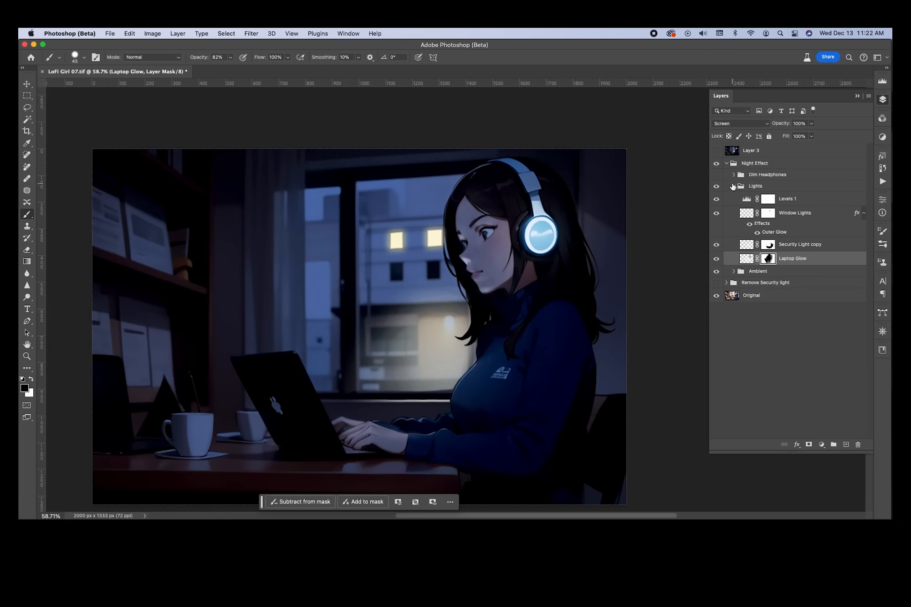
pyautogui.click(717, 187)
# Compare the scene with the Lights group hidden and shown, leaving it on
pyautogui.click(717, 187)
pyautogui.click(717, 187)
pyautogui.click(717, 187)
pyautogui.click(716, 187)
pyautogui.click(717, 187)
pyautogui.click(717, 188)
pyautogui.click(717, 188)
# Compare the Security Light copy glow on and off, including with its mask disabled
pyautogui.click(717, 245)
pyautogui.click(716, 245)
pyautogui.click(717, 245)
pyautogui.click(717, 245)
pyautogui.keyDown('shift'); pyautogui.click(770, 246); pyautogui.keyUp('shift')
pyautogui.click(717, 246)
pyautogui.click(717, 246)
# With a 0% hardness, 6% opacity, 80 px brush, faintly paint the Laptop Glow mask along the windowsill
pyautogui.rightClick(413, 405)
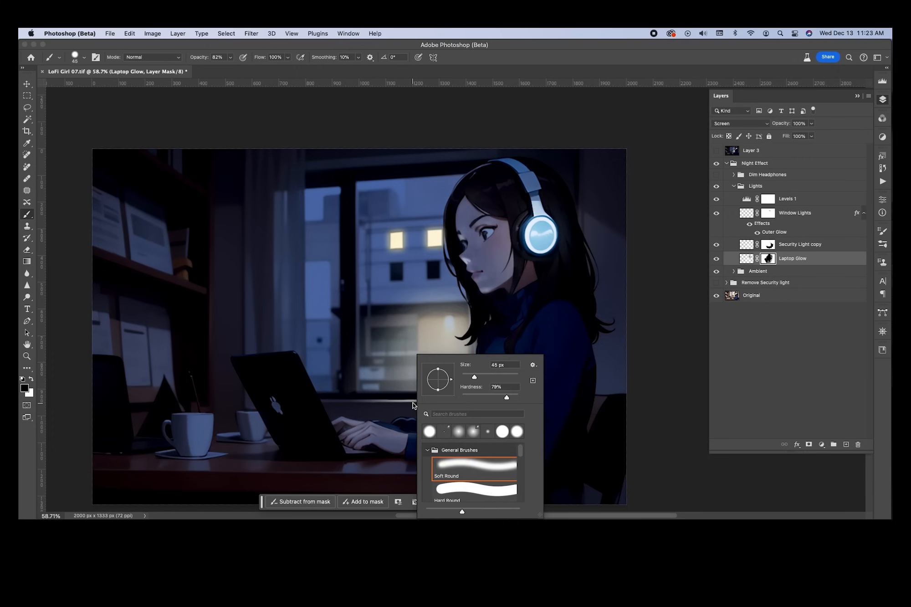
pyautogui.moveTo(477, 395); pyautogui.dragTo(450, 394)
pyautogui.press('Return')
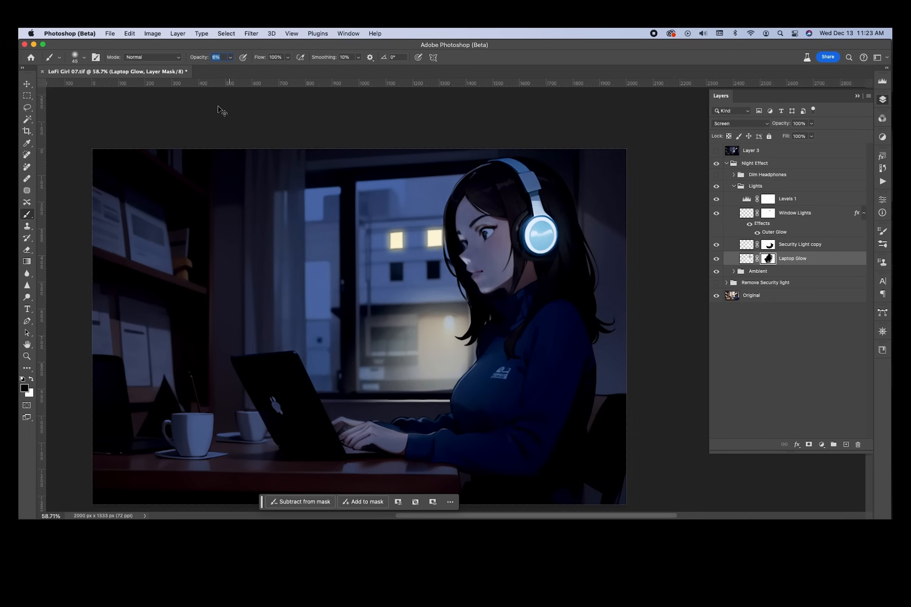
pyautogui.press(']')
pyautogui.moveTo(379, 403)
pyautogui.mouseDown()
pyautogui.moveTo(451, 402)
pyautogui.moveTo(357, 403)
pyautogui.moveTo(460, 399)
pyautogui.moveTo(336, 399)
pyautogui.mouseUp()
pyautogui.click(716, 246)
pyautogui.click(717, 246)
pyautogui.click(769, 247)
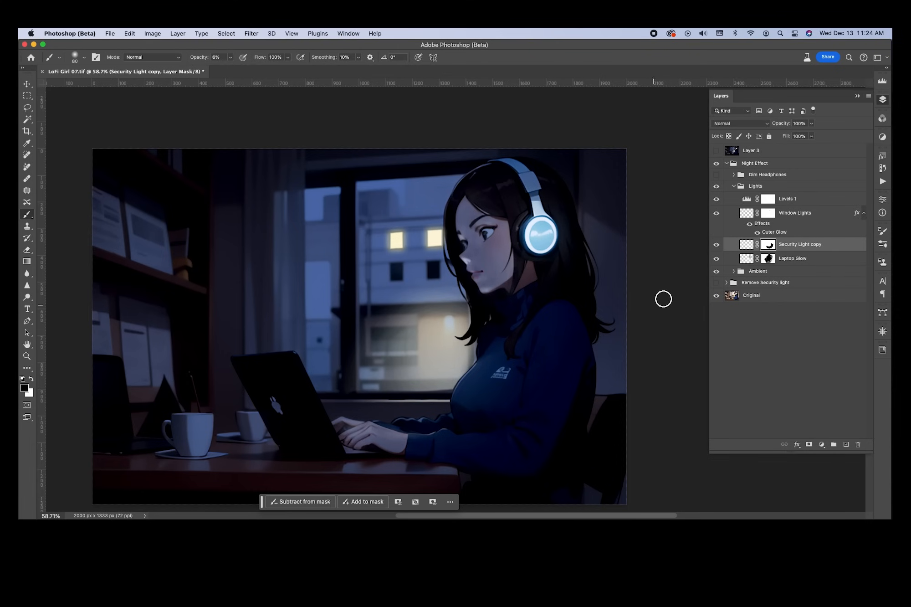
# Toggle the security light layer off and on repeatedly to compare, leaving it visible
pyautogui.click(718, 245)
pyautogui.click(718, 245)
pyautogui.click(717, 246)
pyautogui.click(718, 245)
pyautogui.click(718, 245)
pyautogui.click(718, 246)
pyautogui.click(718, 245)
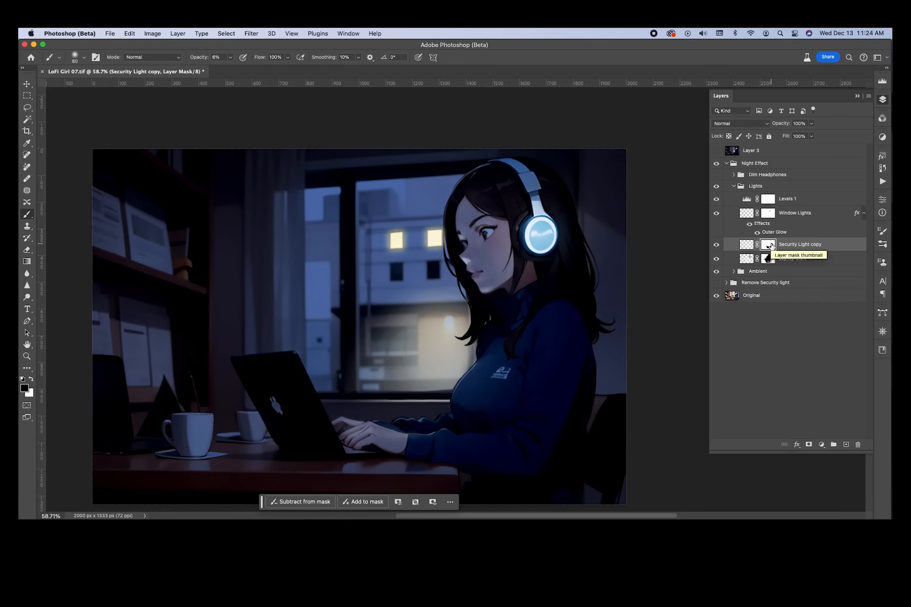
pyautogui.click(718, 245)
pyautogui.click(717, 245)
pyautogui.click(718, 245)
pyautogui.click(718, 245)
pyautogui.click(718, 245)
pyautogui.click(717, 246)
pyautogui.click(717, 246)
pyautogui.click(718, 246)
pyautogui.click(718, 246)
pyautogui.click(717, 246)
pyautogui.click(718, 246)
pyautogui.click(718, 246)
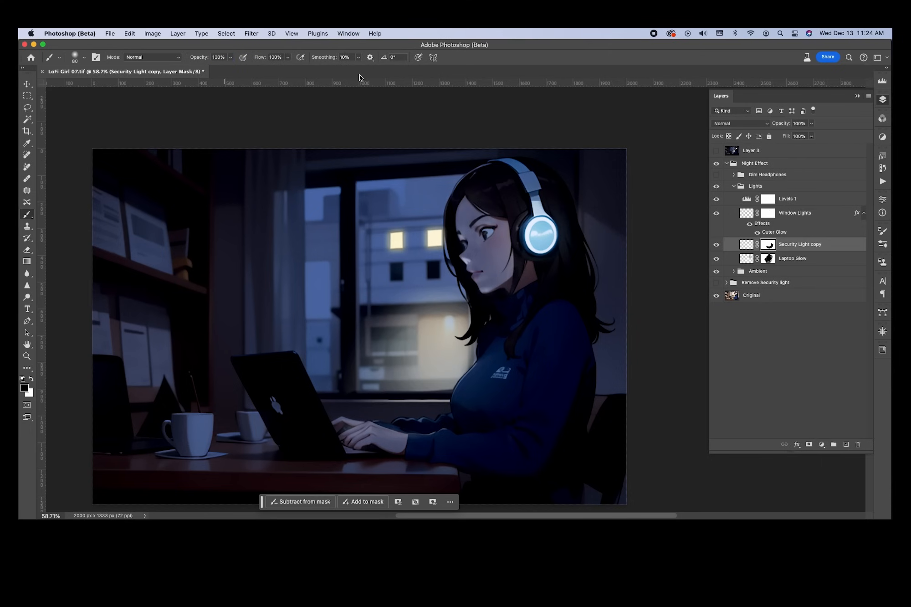
# Make the brush tip harder, compare the glow on and off, and switch to white
pyautogui.rightClick(342, 344)
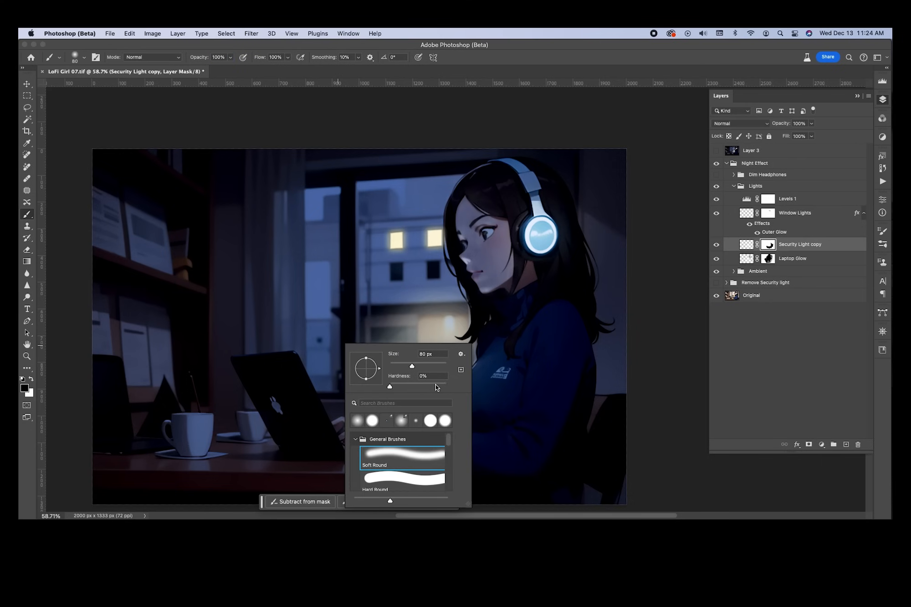
pyautogui.click(439, 385)
pyautogui.press('Return')
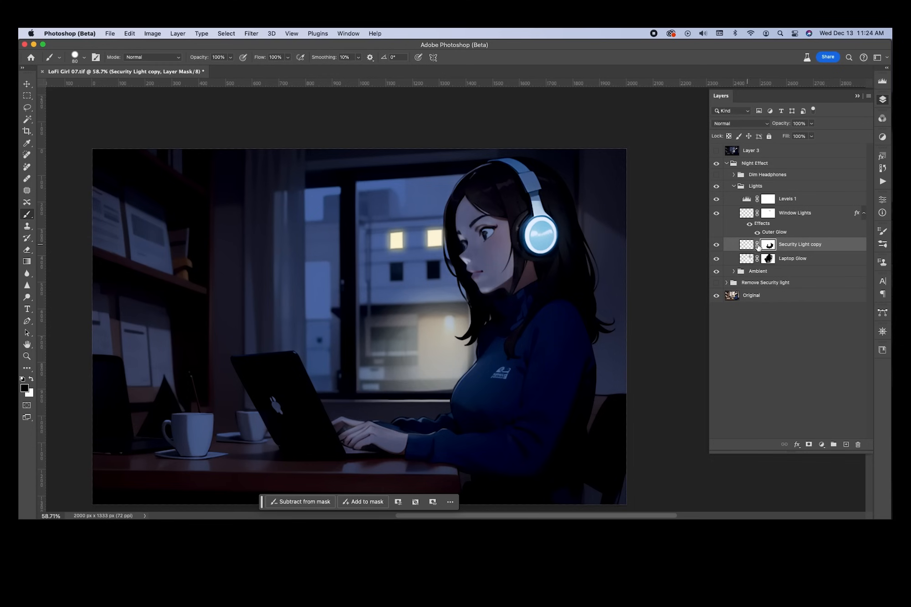
pyautogui.click(717, 245)
pyautogui.click(717, 246)
pyautogui.click(716, 245)
pyautogui.click(716, 245)
pyautogui.click(716, 245)
pyautogui.click(717, 245)
pyautogui.press('x')
# Compare the security light glow on and off again, then return to painting black
pyautogui.click(717, 245)
pyautogui.click(716, 245)
pyautogui.click(716, 246)
pyautogui.click(716, 245)
pyautogui.click(717, 246)
pyautogui.click(717, 245)
pyautogui.click(716, 245)
pyautogui.click(716, 245)
pyautogui.press('x')
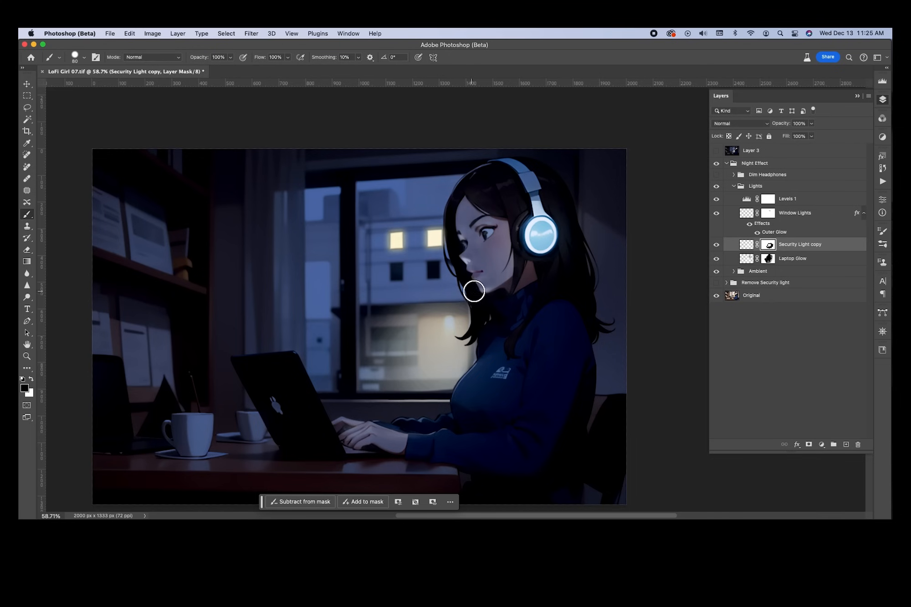
pyautogui.scroll(10, 437, 303)
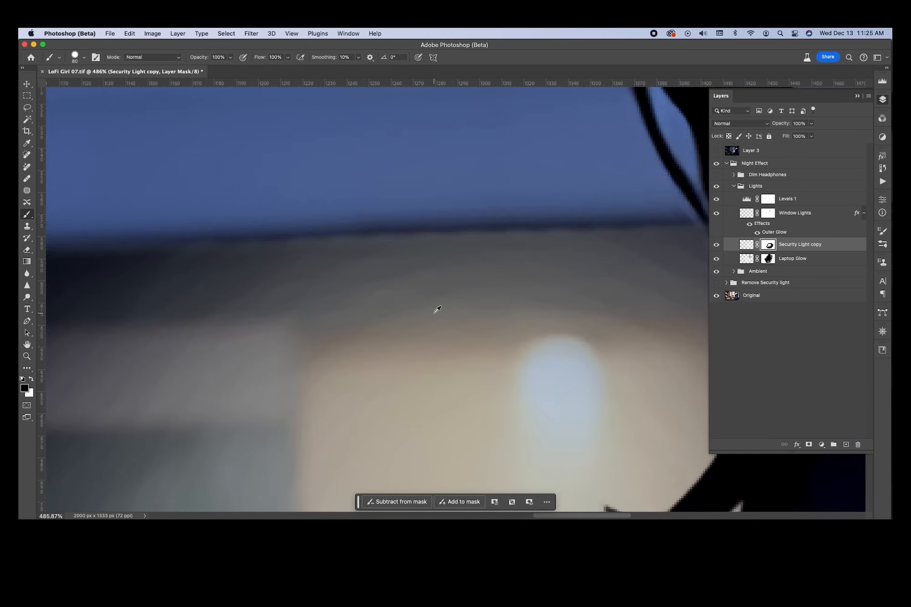
# Shrink the mask brush, switch to white, and set its hardness to 37%
pyautogui.scroll(-3, 437, 309)
pyautogui.press('[')
pyautogui.press('[')
pyautogui.press('[')
pyautogui.press('[')
pyautogui.press('[')
pyautogui.press('[')
pyautogui.press('x')
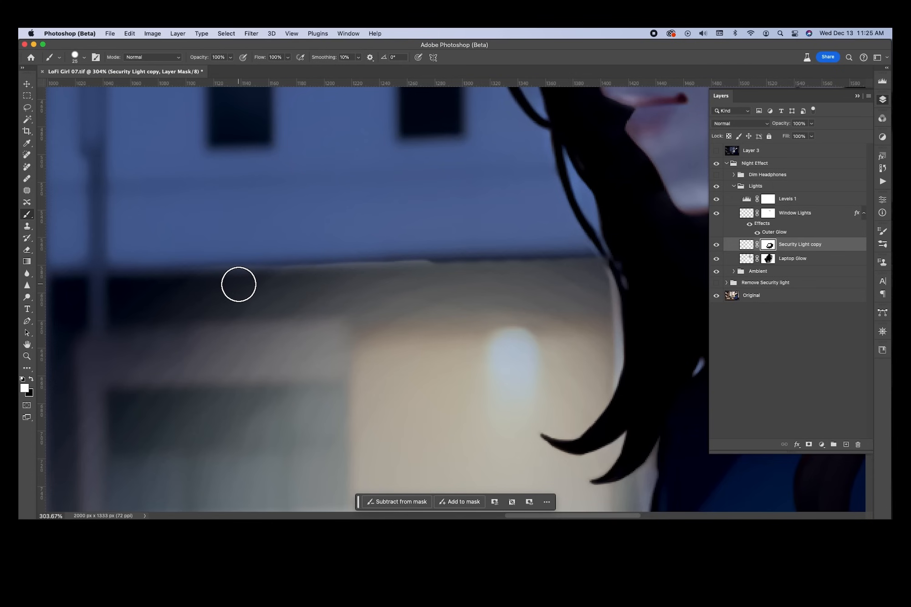
pyautogui.rightClick(239, 284)
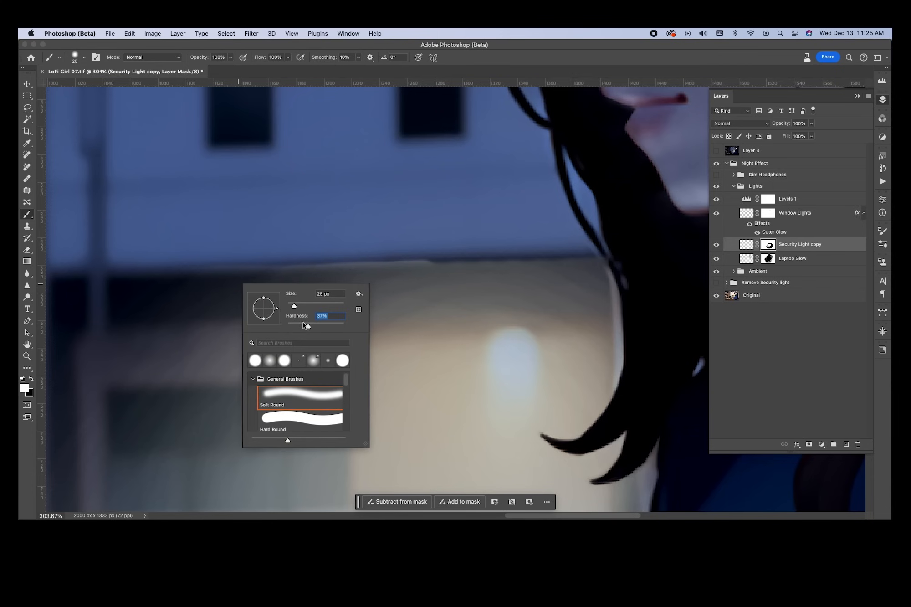
pyautogui.press('Return')
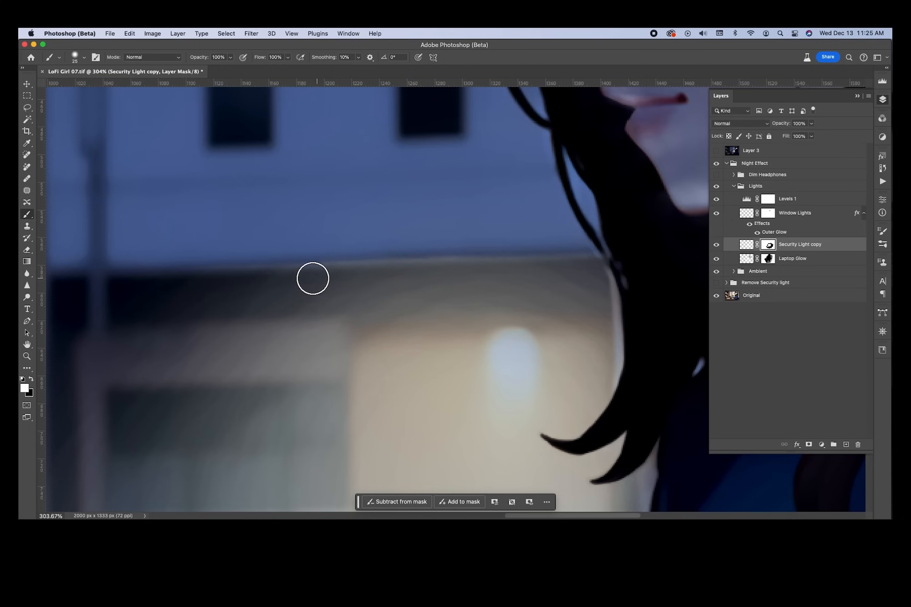
# Resize the brush to 35 px and lower its opacity to 14%
pyautogui.scroll(-5, 524, 323)
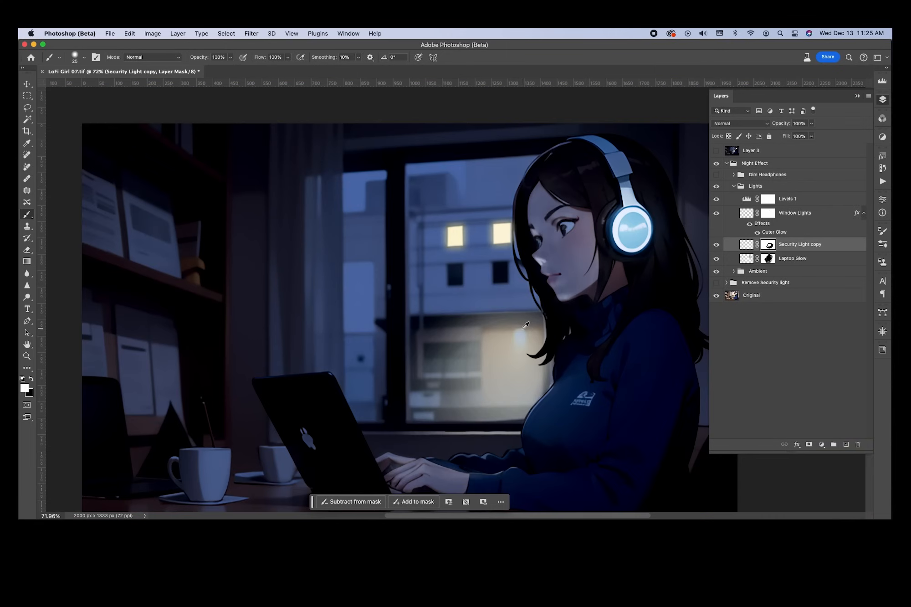
pyautogui.scroll(3, 545, 335)
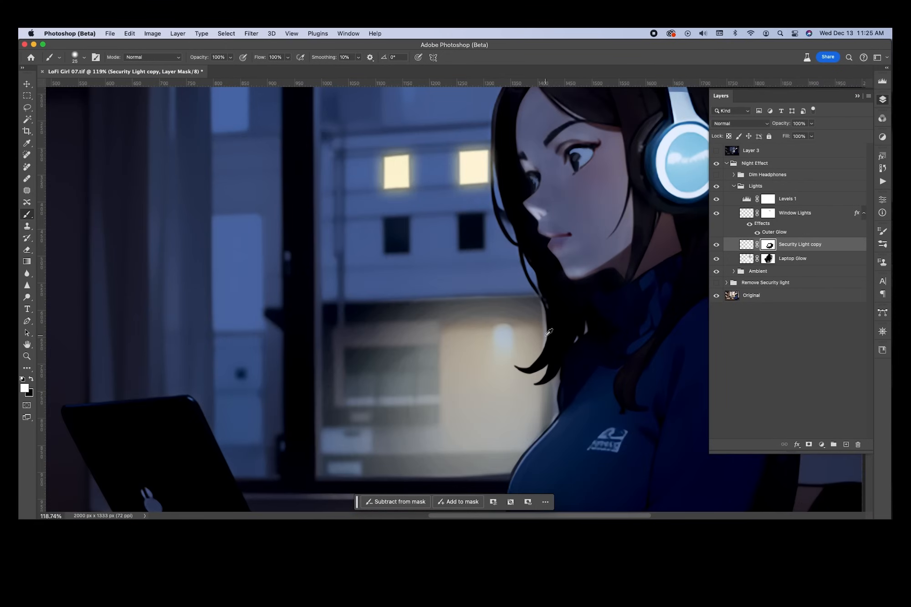
pyautogui.scroll(4, 501, 322)
pyautogui.press('[')
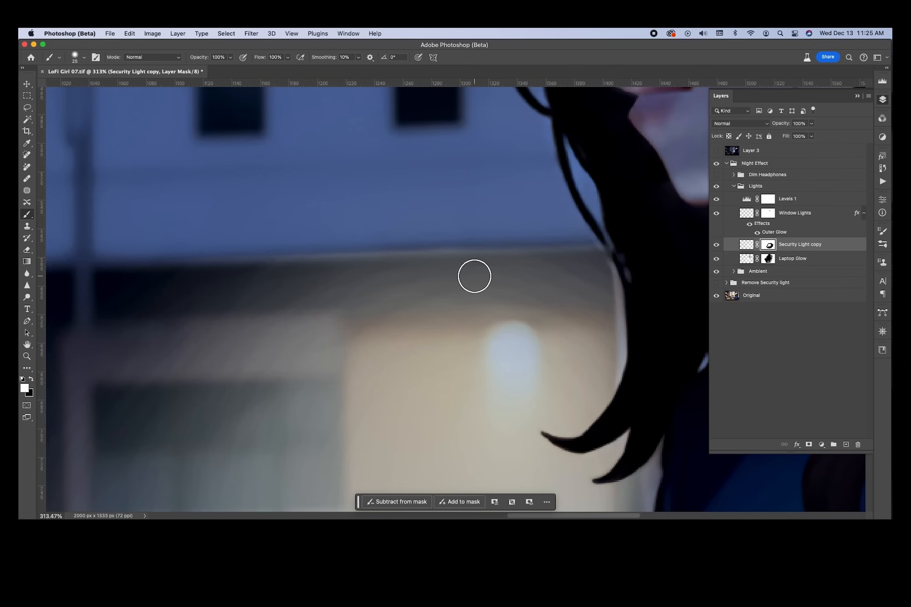
pyautogui.press(']')
pyautogui.press(']')
pyautogui.press(']')
pyautogui.write('16')
pyautogui.press('Return')
pyautogui.moveTo(180, 92); pyautogui.dragTo(181, 92)
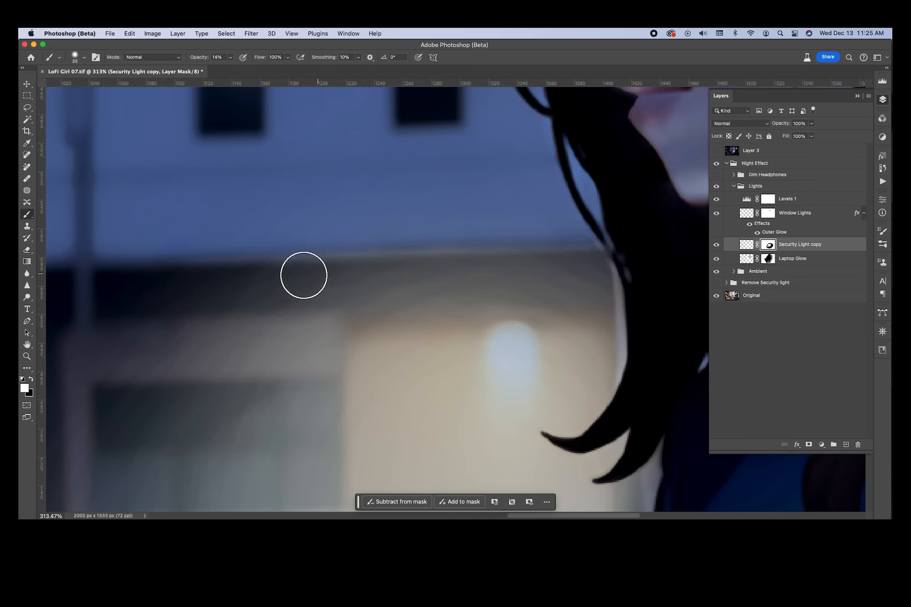
# Work along the building's dark edge, then compare Security Light copy, leaving it hidden
pyautogui.scroll(-5, 423, 276)
pyautogui.scroll(-2, 423, 275)
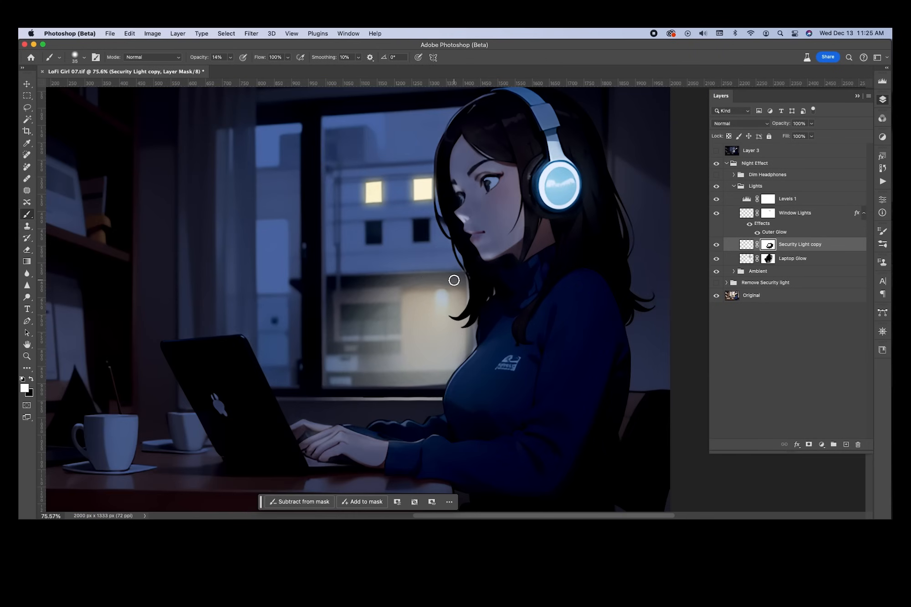
pyautogui.scroll(3, 454, 280)
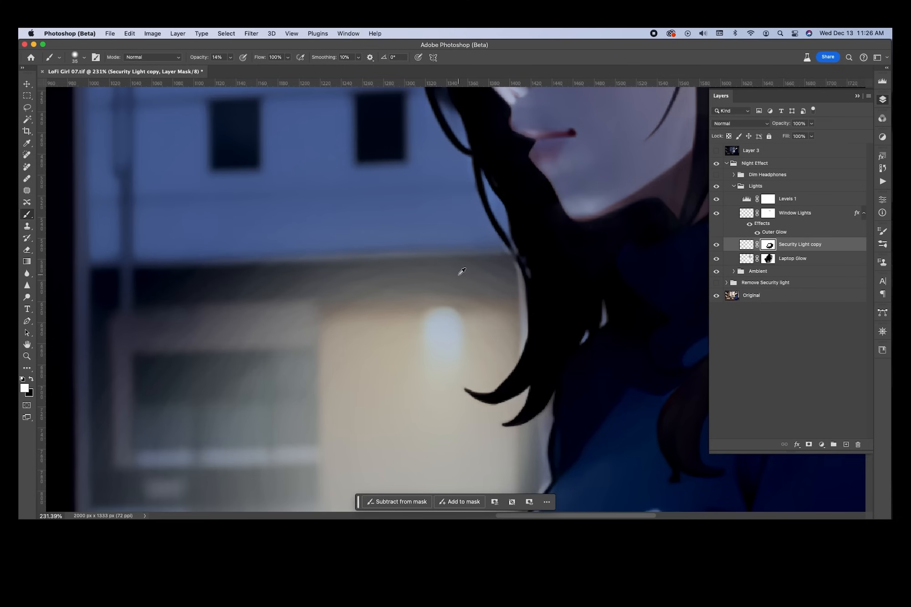
pyautogui.scroll(-4, 460, 271)
pyautogui.scroll(3, 455, 279)
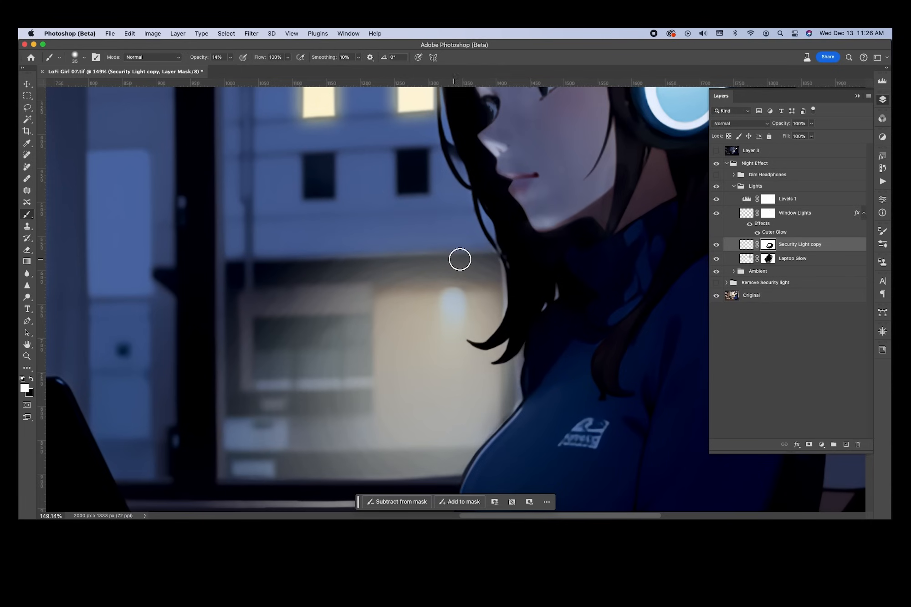
pyautogui.scroll(-5, 546, 260)
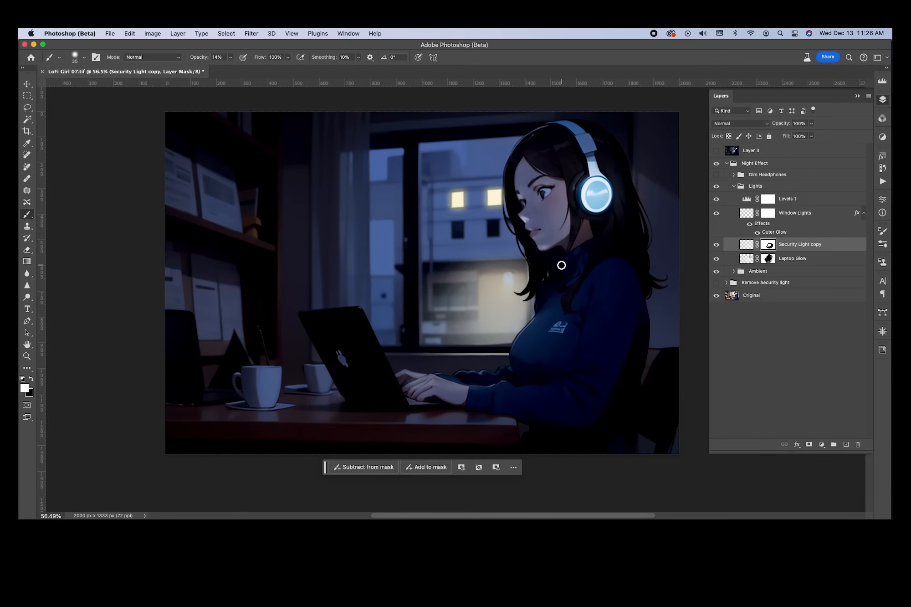
pyautogui.scroll(4, 557, 264)
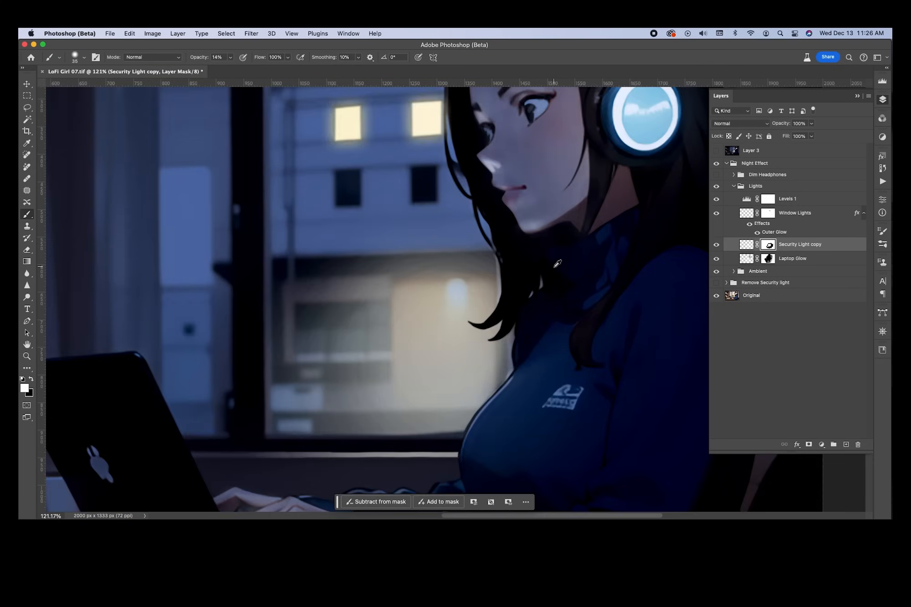
pyautogui.scroll(-2, 557, 264)
pyautogui.click(717, 246)
pyautogui.click(717, 246)
pyautogui.click(717, 246)
pyautogui.click(717, 247)
pyautogui.click(717, 246)
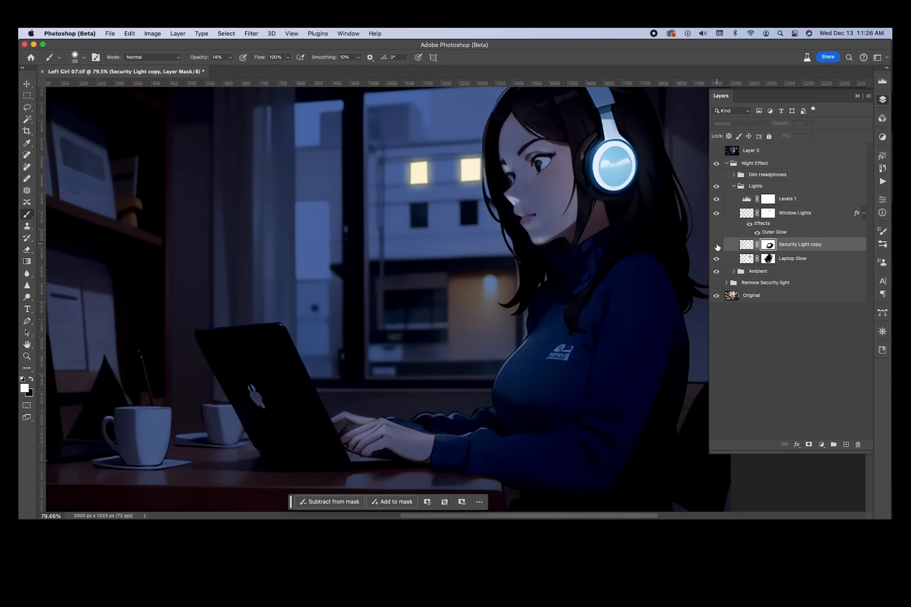
pyautogui.click(717, 246)
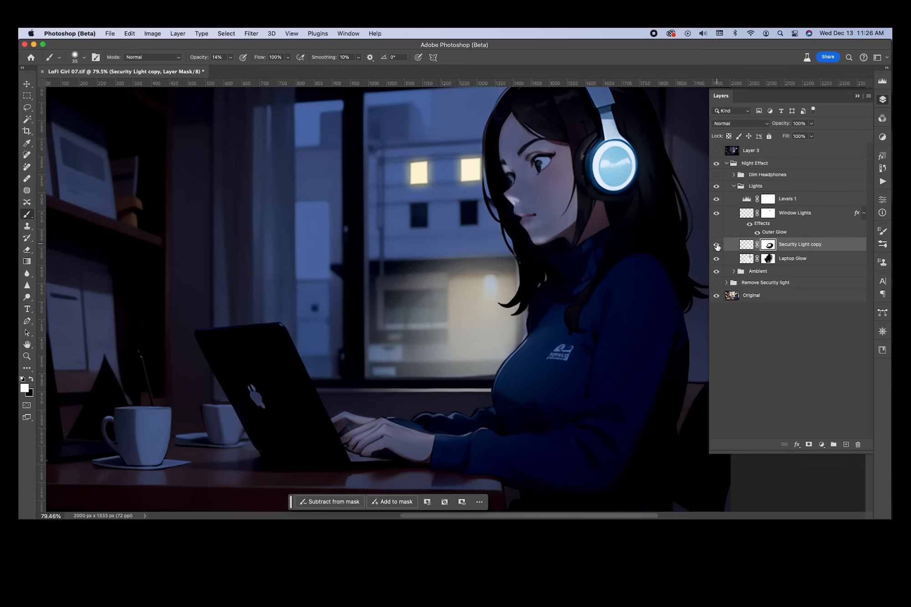
pyautogui.click(717, 247)
pyautogui.click(717, 246)
pyautogui.click(717, 246)
pyautogui.click(716, 246)
pyautogui.click(717, 247)
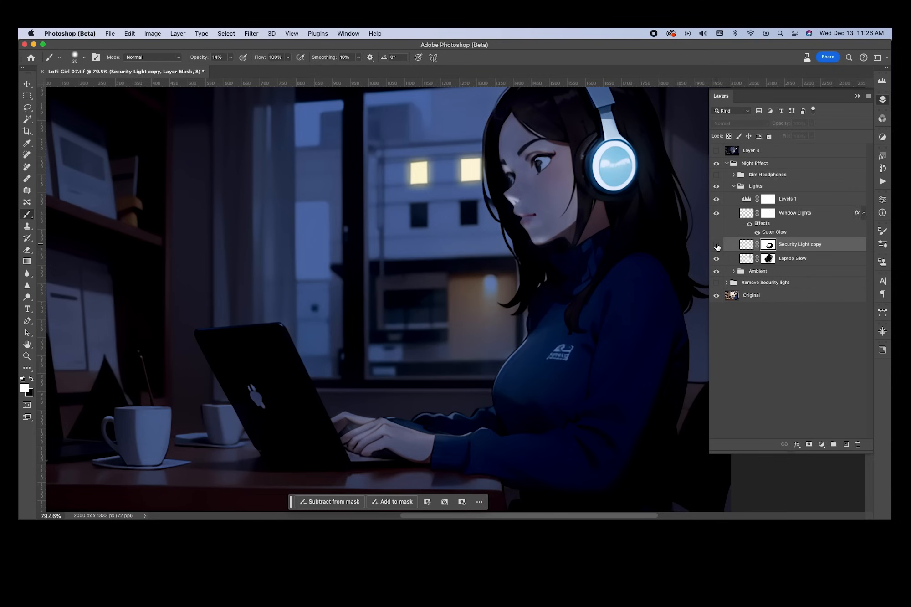
pyautogui.click(717, 247)
pyautogui.scroll(-3, 438, 264)
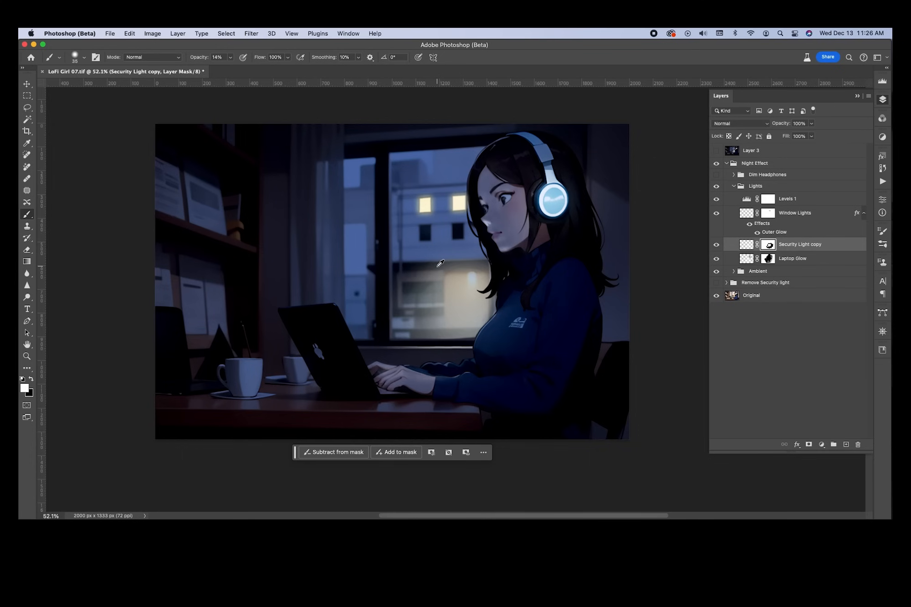
pyautogui.scroll(-2, 440, 264)
pyautogui.scroll(3, 500, 263)
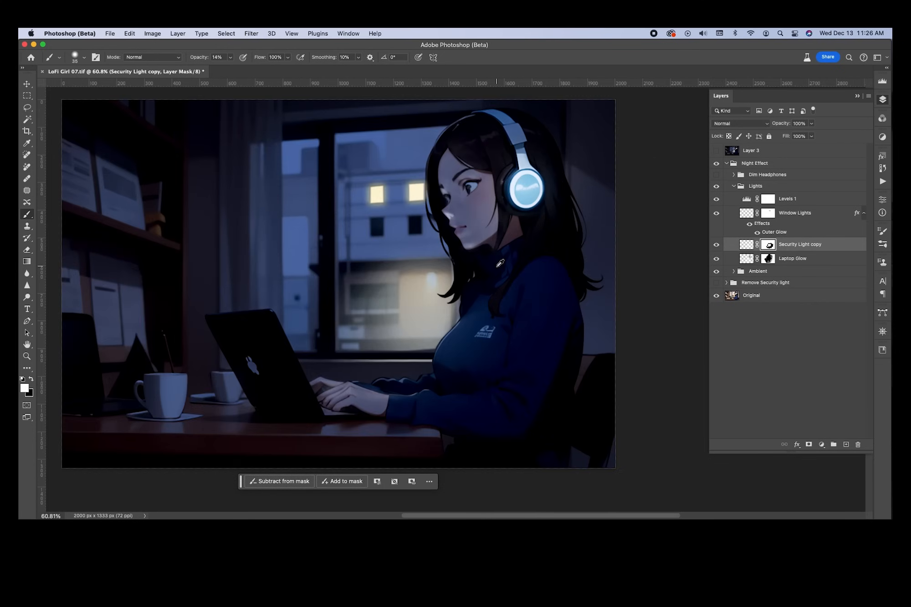
pyautogui.moveTo(456, 257)
pyautogui.mouseDown()
pyautogui.moveTo(531, 260)
pyautogui.moveTo(517, 272)
pyautogui.mouseUp()
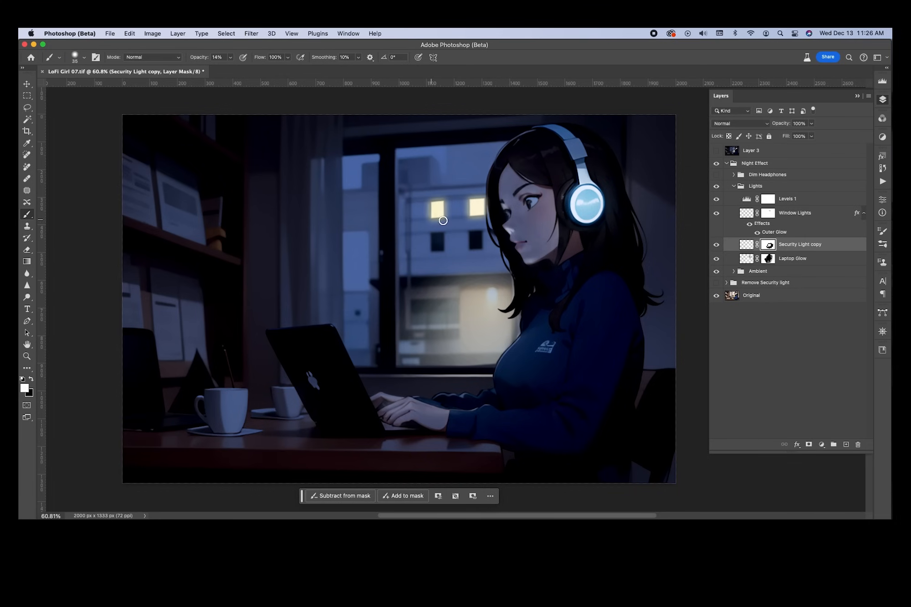
# Collapse the Lights group and toggle its visibility to compare, leaving it hidden
pyautogui.click(734, 188)
pyautogui.click(717, 187)
pyautogui.click(717, 186)
pyautogui.click(717, 187)
pyautogui.click(717, 186)
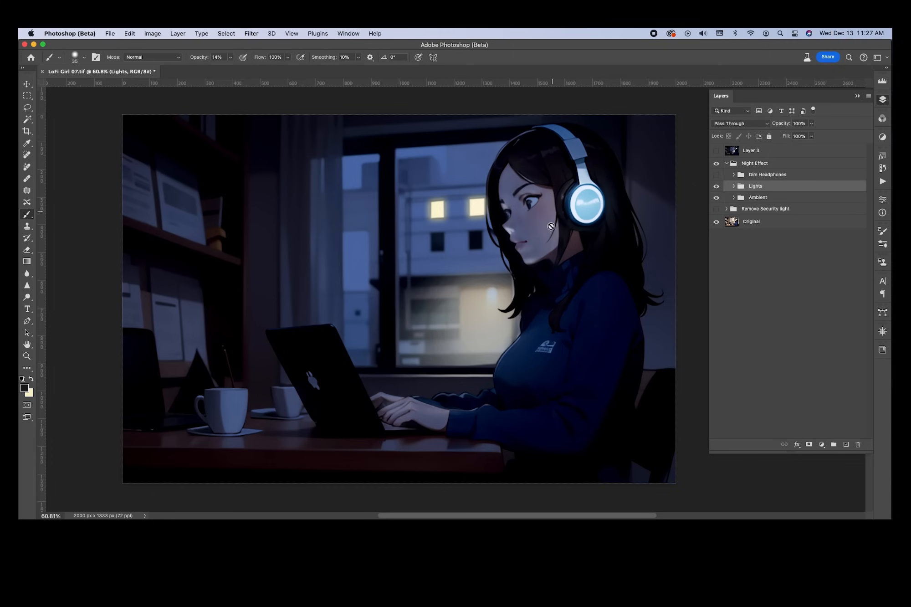
pyautogui.click(717, 186)
pyautogui.click(717, 187)
# View the original image, enable the Remove Security light fix, and isolate Dim Headphones
pyautogui.click(726, 164)
pyautogui.click(716, 163)
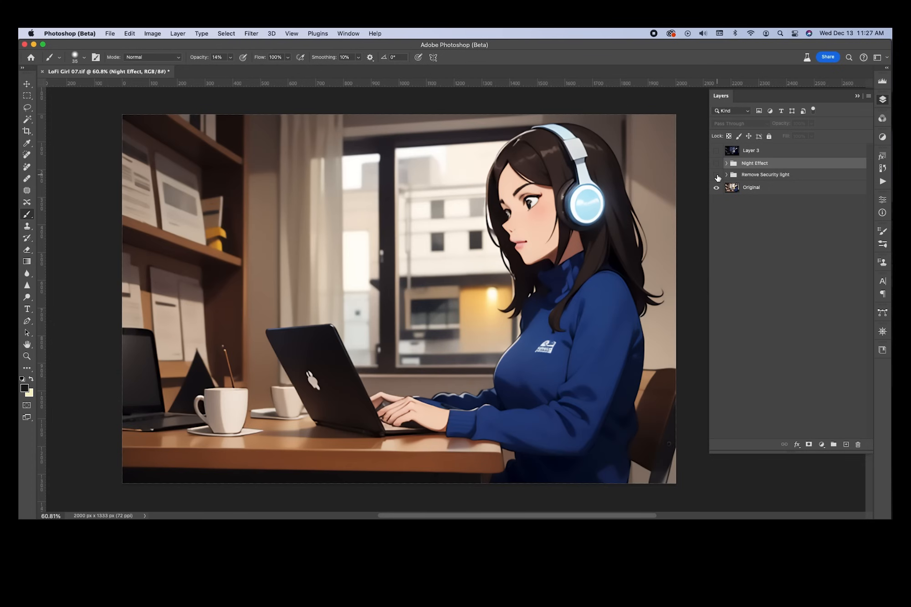
pyautogui.click(717, 176)
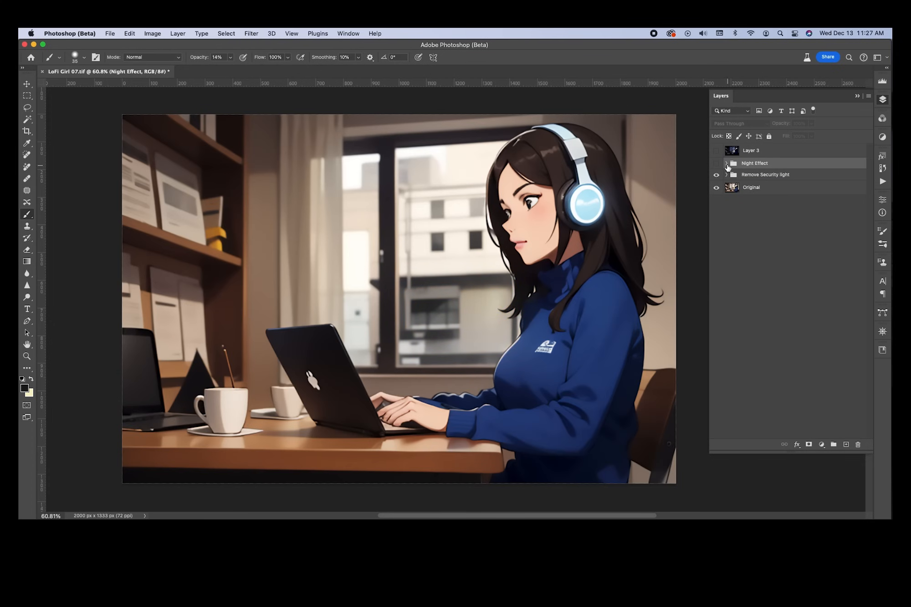
pyautogui.click(727, 163)
pyautogui.click(717, 163)
pyautogui.click(717, 174)
pyautogui.click(716, 186)
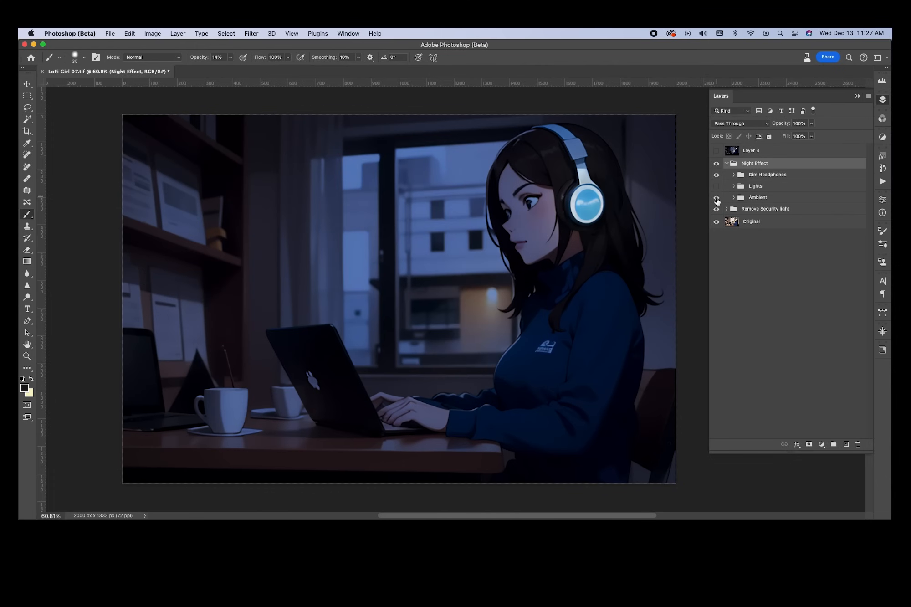
pyautogui.click(716, 198)
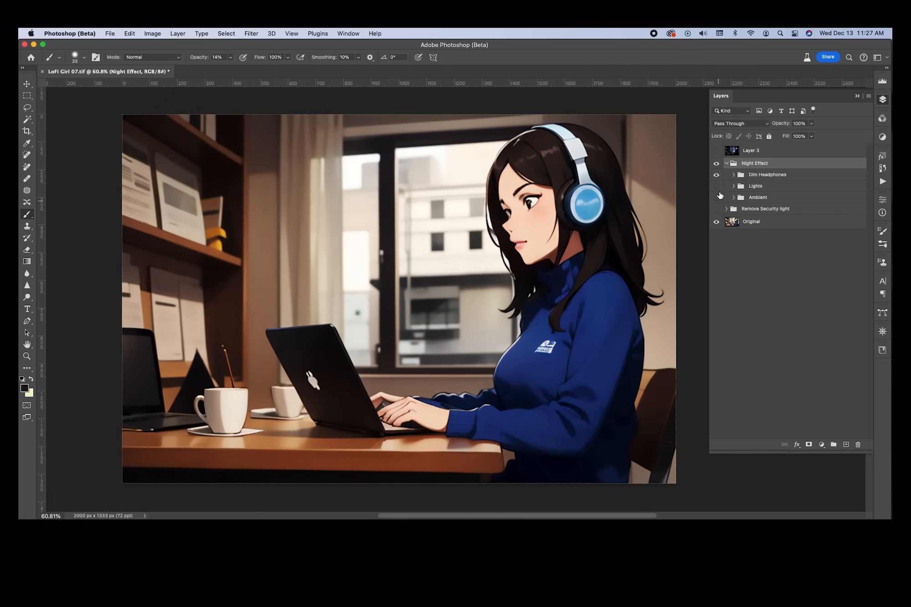
# Turn on Dim Headphones, security light removal, Ambient and Lights, then collapse Night Effect
pyautogui.click(717, 175)
pyautogui.click(717, 176)
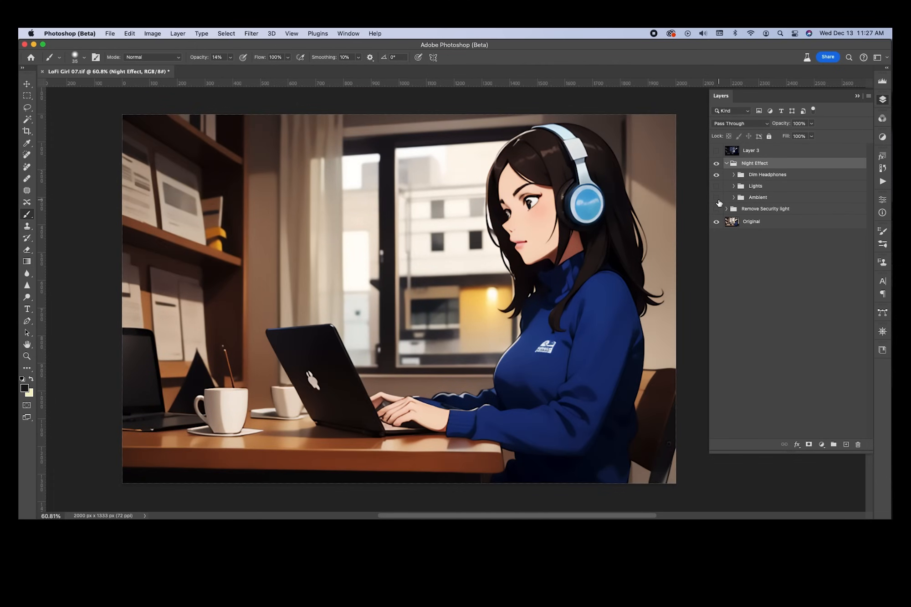
pyautogui.click(718, 209)
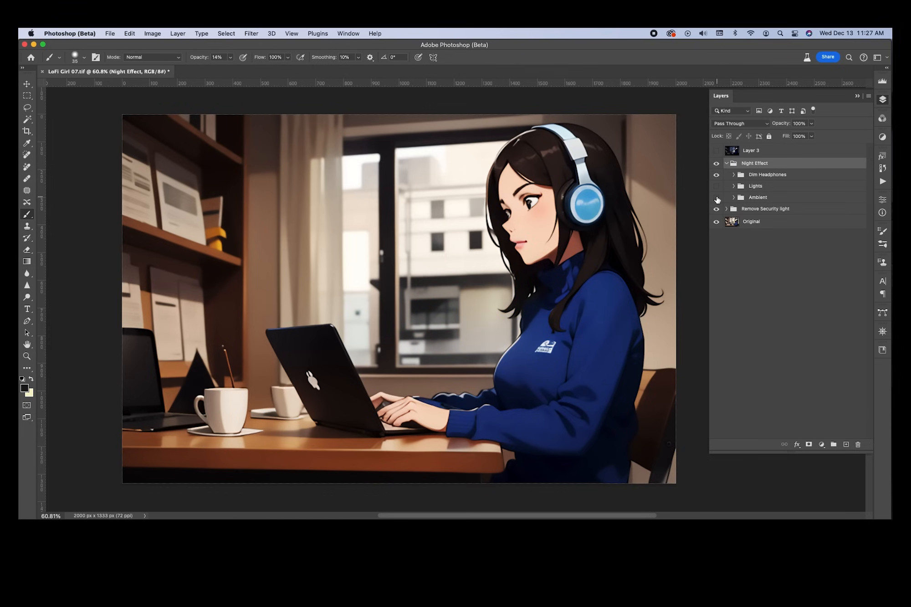
pyautogui.click(717, 199)
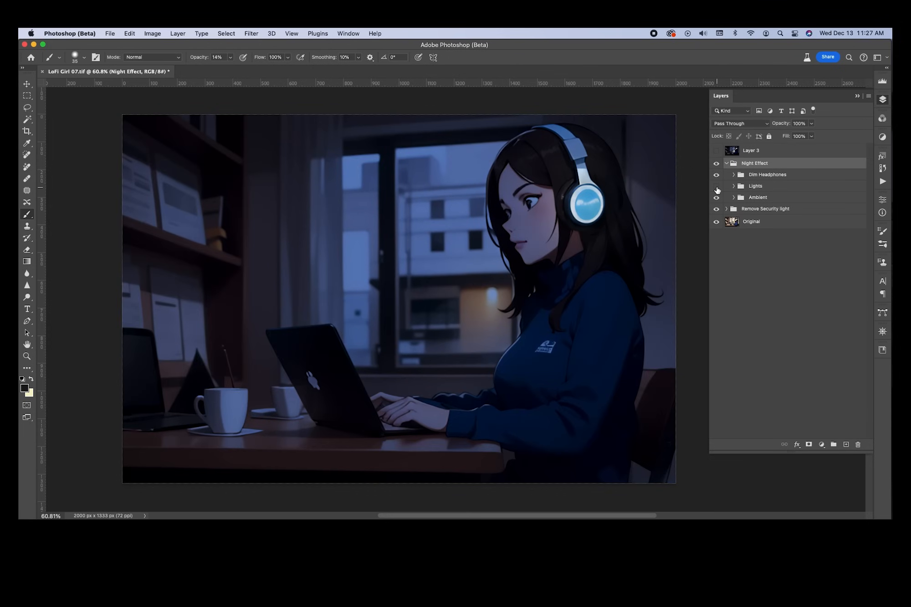
pyautogui.click(717, 187)
pyautogui.click(717, 187)
pyautogui.click(717, 186)
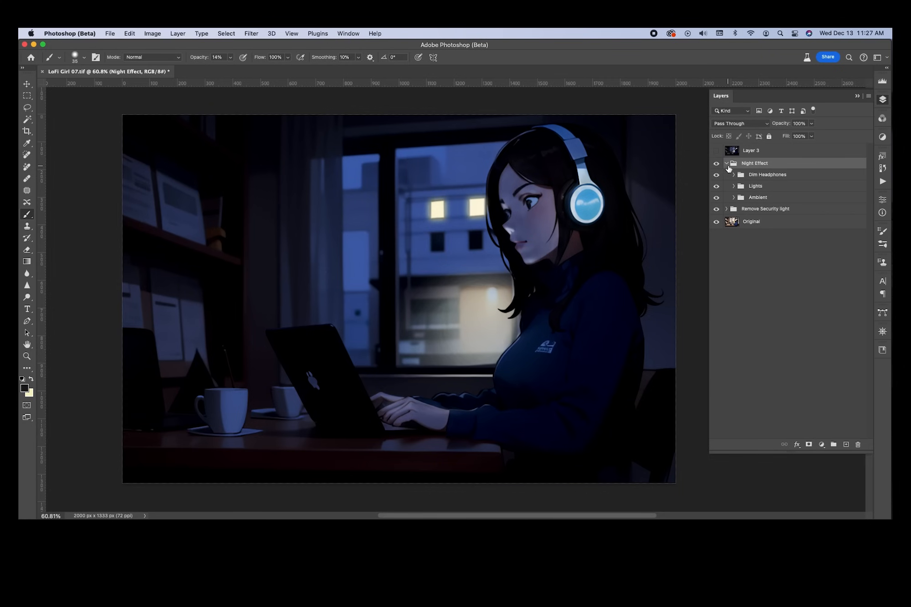
pyautogui.click(727, 164)
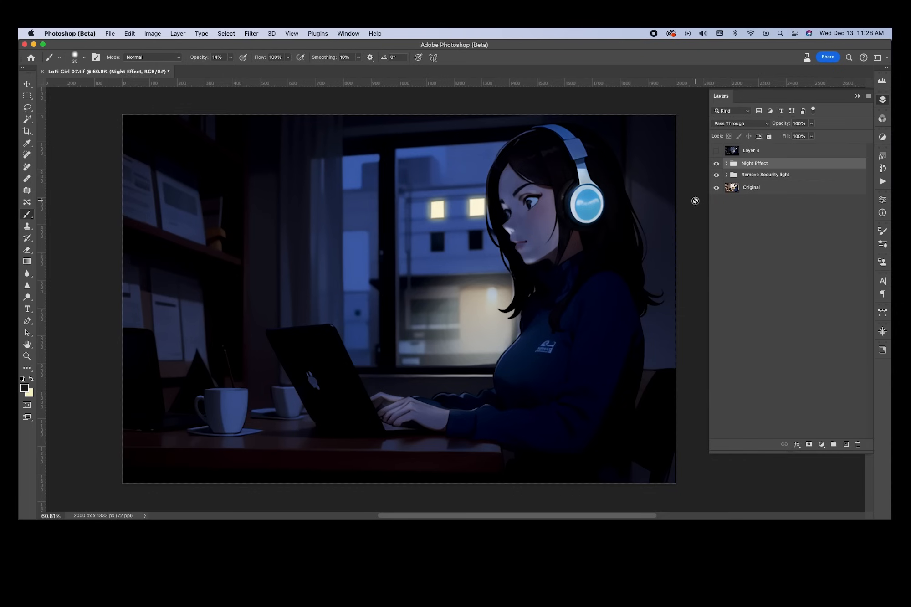
# Expand Night Effect and Lights, check Laptop Glow's visibility, and target its mask with a slightly larger brush
pyautogui.click(727, 164)
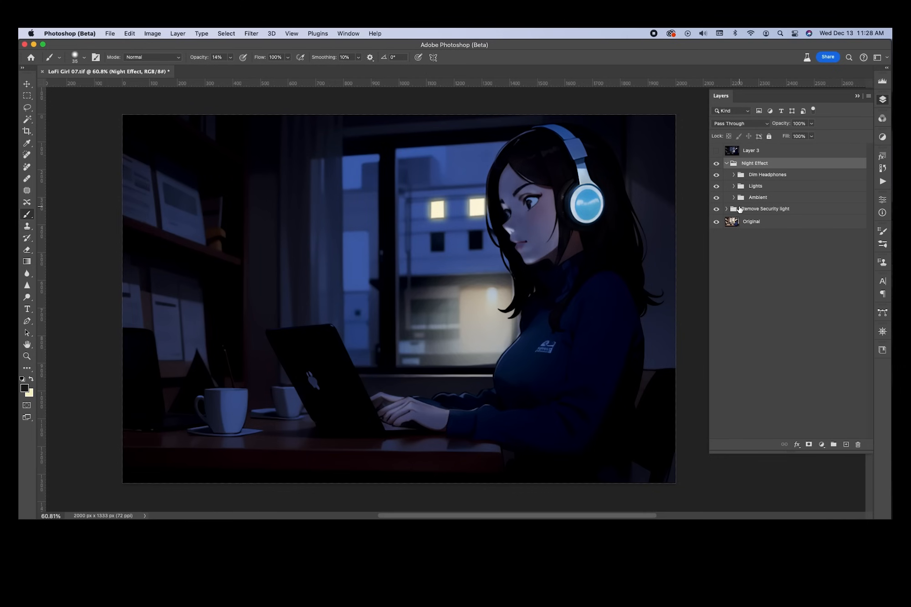
pyautogui.click(733, 186)
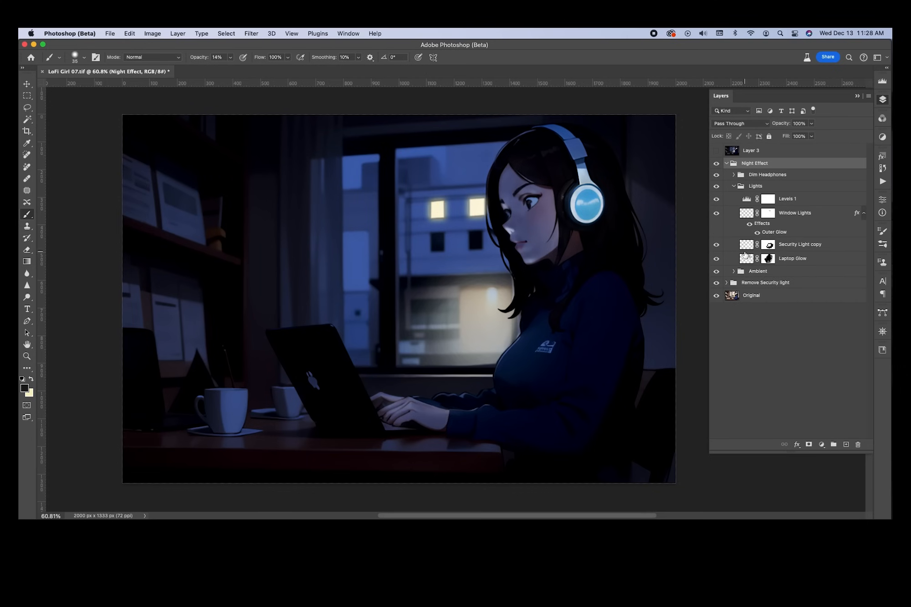
pyautogui.click(717, 259)
pyautogui.click(717, 259)
pyautogui.scroll(5, 538, 231)
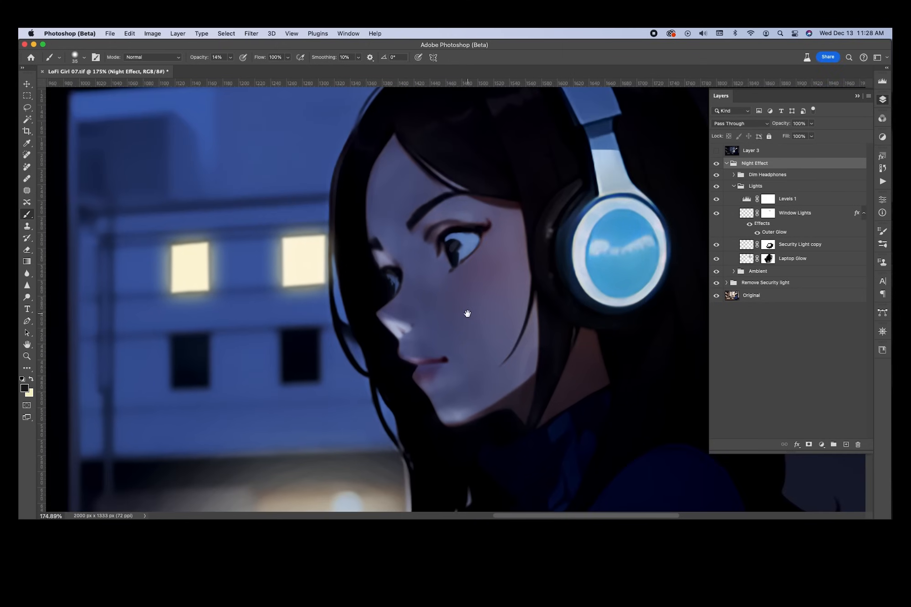
pyautogui.click(768, 259)
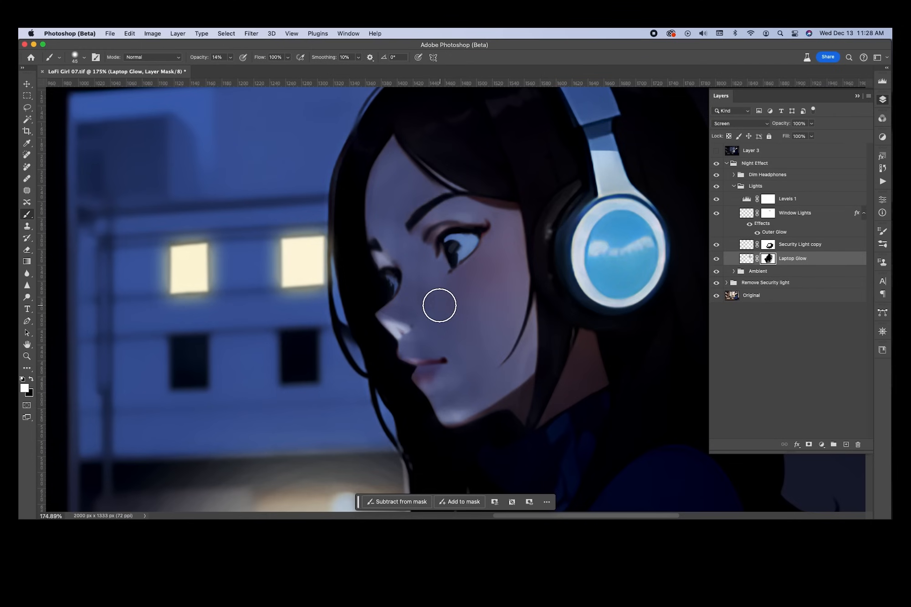
pyautogui.press(']')
# Set brush hardness to 0%, undo the eyebrow mask strokes, and view at actual size
pyautogui.rightClick(442, 283)
pyautogui.moveTo(513, 326); pyautogui.dragTo(474, 327)
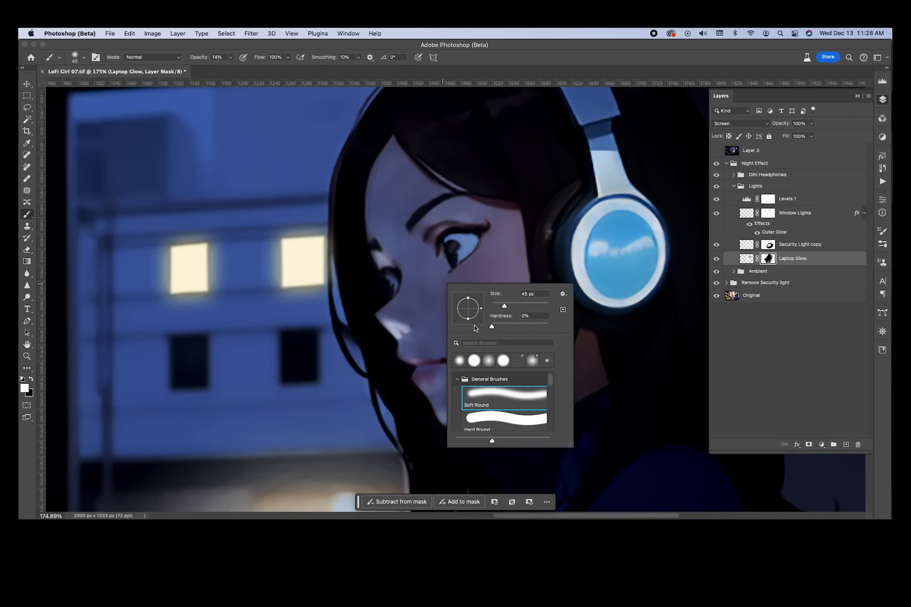
pyautogui.press('Return')
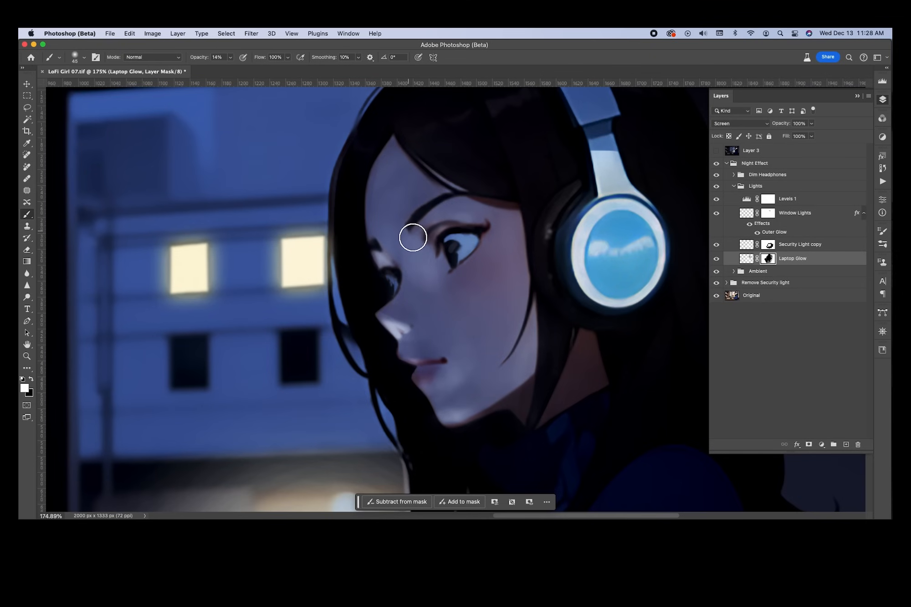
pyautogui.press('super+z')
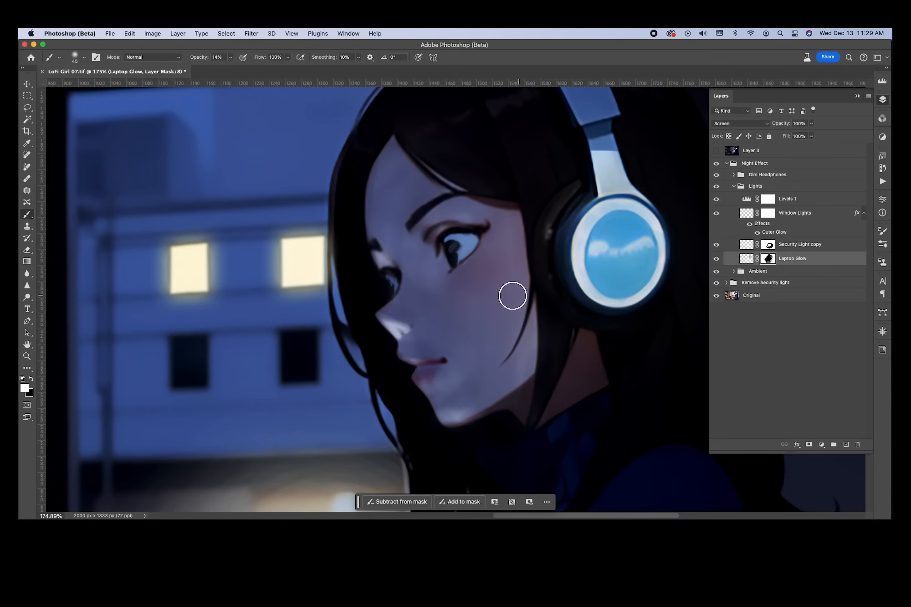
pyautogui.press('super+z')
pyautogui.press('super+z')
pyautogui.press('super+z')
pyautogui.press('super+1')
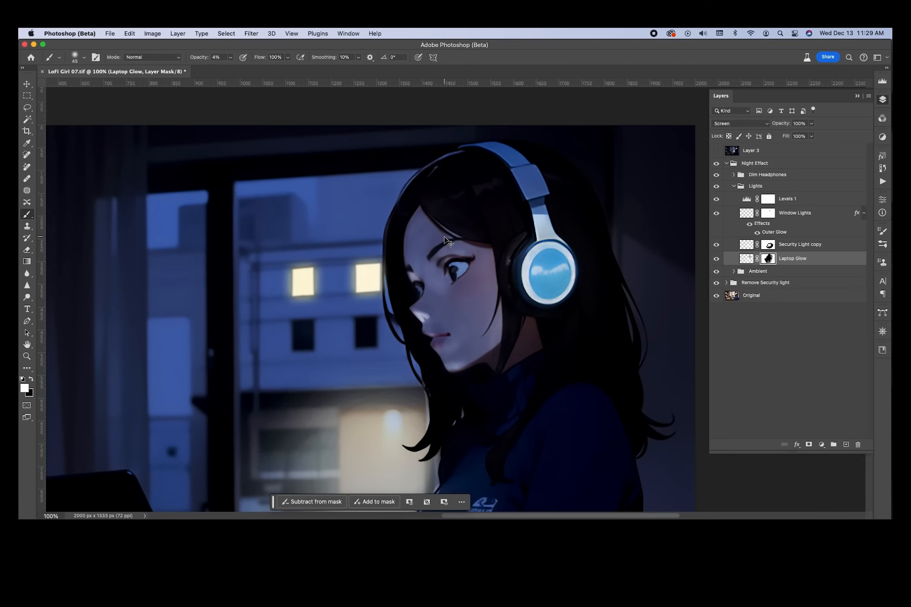
# Paint black and white on the Laptop Glow mask, resizing the brush as needed
pyautogui.press(']')
pyautogui.press(']')
pyautogui.press(']')
pyautogui.press(']')
pyautogui.press('x')
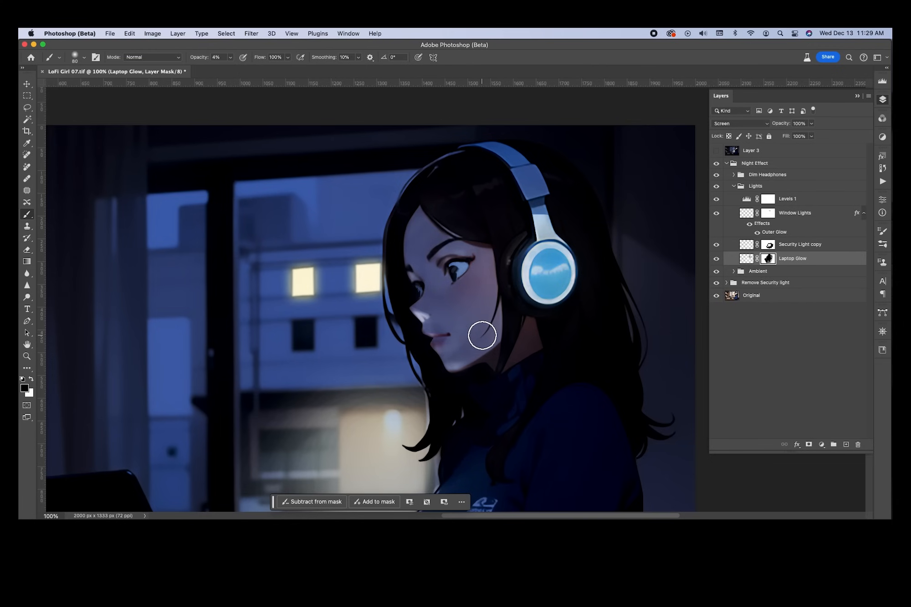
pyautogui.press('[')
pyautogui.press('x')
pyautogui.press('[')
pyautogui.press('[')
pyautogui.press('[')
pyautogui.press('[')
pyautogui.press('[')
pyautogui.press(']')
pyautogui.press(']')
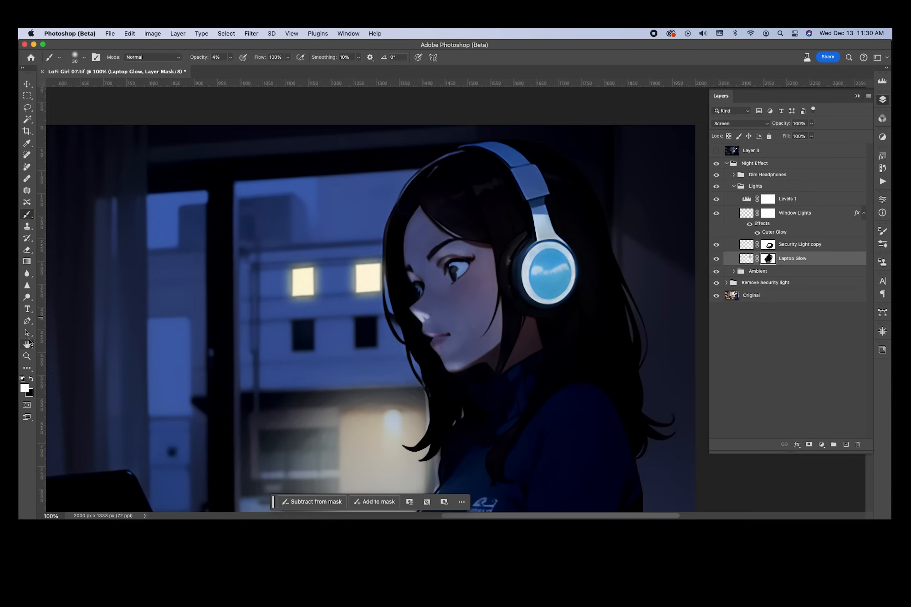
# Select the Dodge Tool and shrink its brush for fine detail around the eye
pyautogui.click(27, 297)
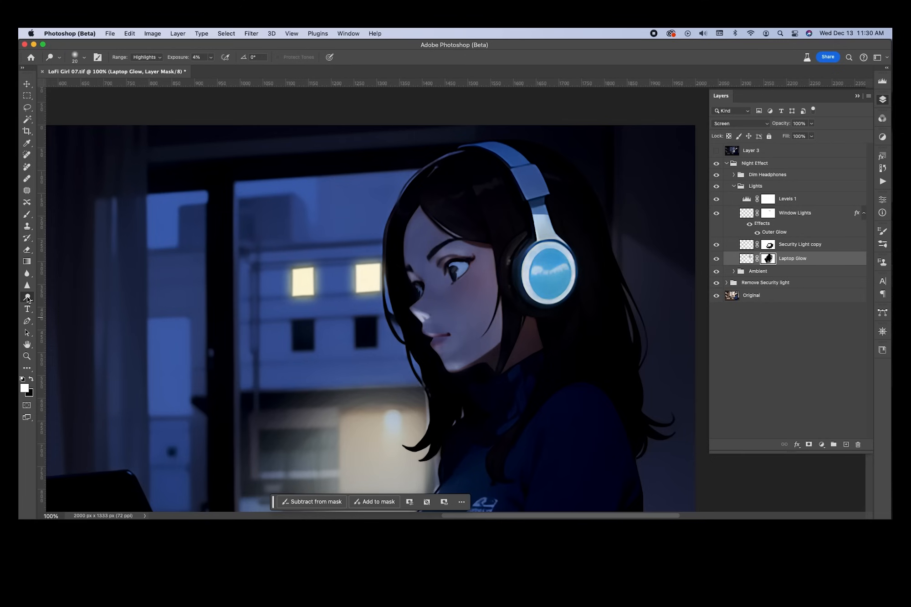
pyautogui.rightClick(27, 297)
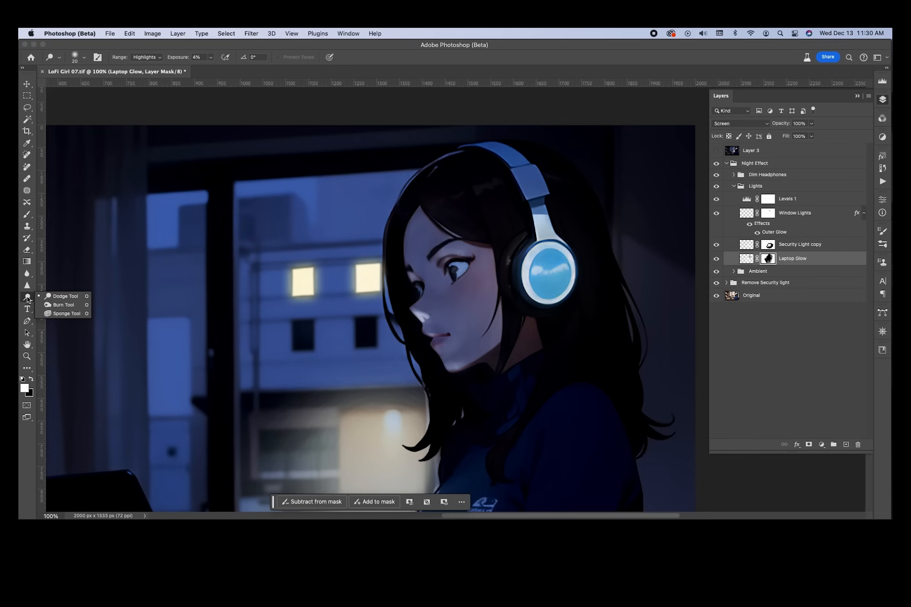
pyautogui.click(28, 299)
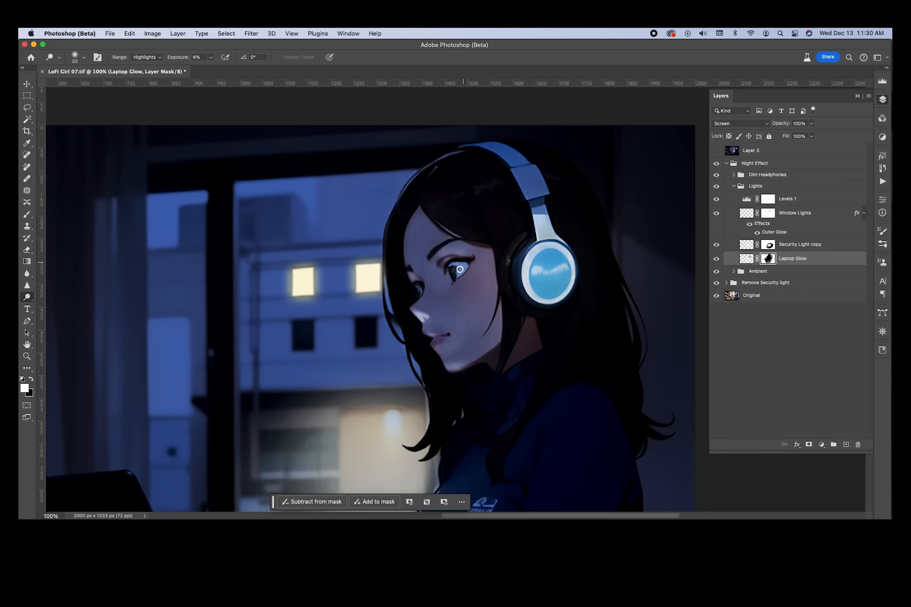
pyautogui.scroll(5, 453, 273)
pyautogui.scroll(-2, 451, 276)
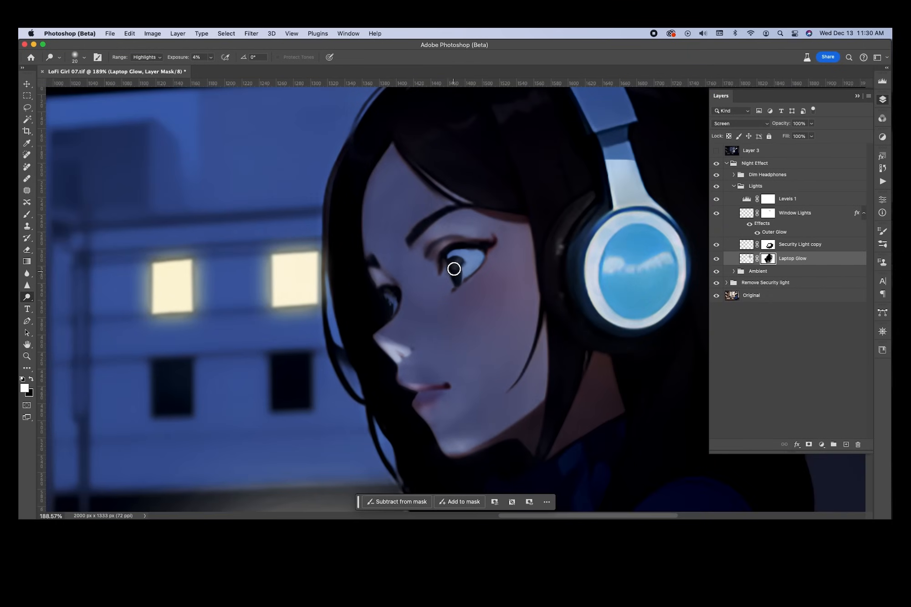
pyautogui.press('[')
pyautogui.press('[')
pyautogui.press(']')
pyautogui.press(']')
pyautogui.press('[')
pyautogui.press('[')
pyautogui.press('[')
# Set the Dodge range to Midtones and bring the girl and desk into view
pyautogui.click(159, 58)
pyautogui.click(146, 50)
pyautogui.scroll(-3, 441, 299)
pyautogui.scroll(-5, 441, 300)
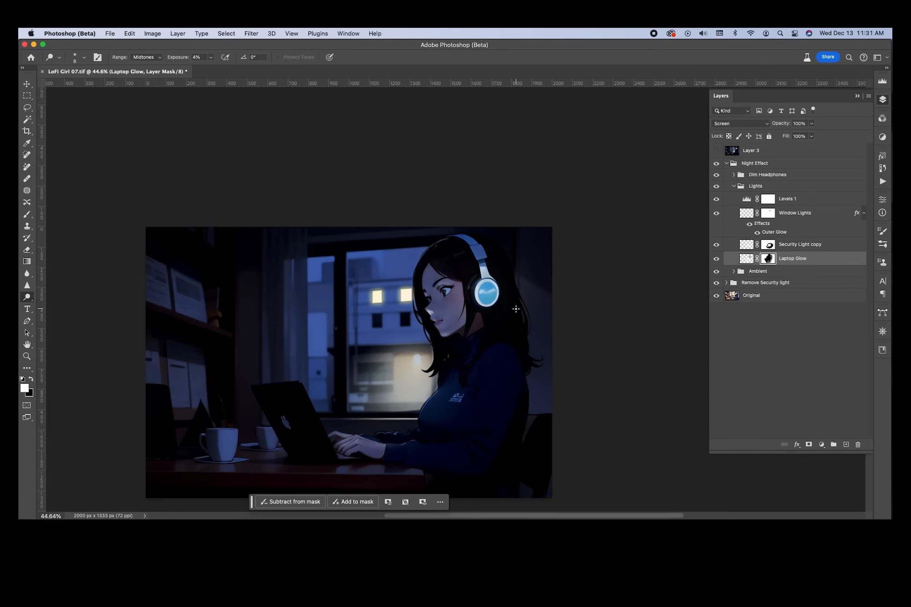
pyautogui.scroll(5, 490, 300)
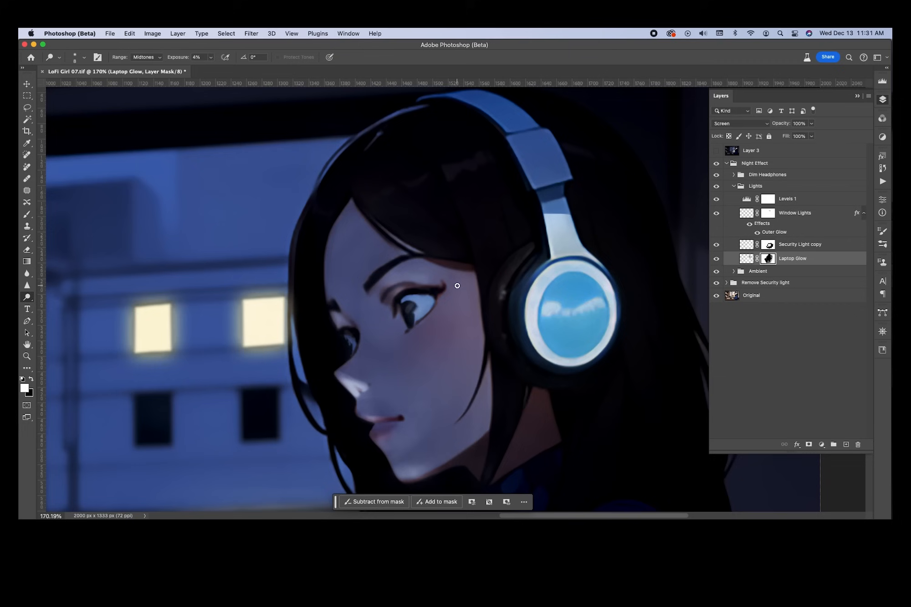
pyautogui.scroll(-3, 457, 285)
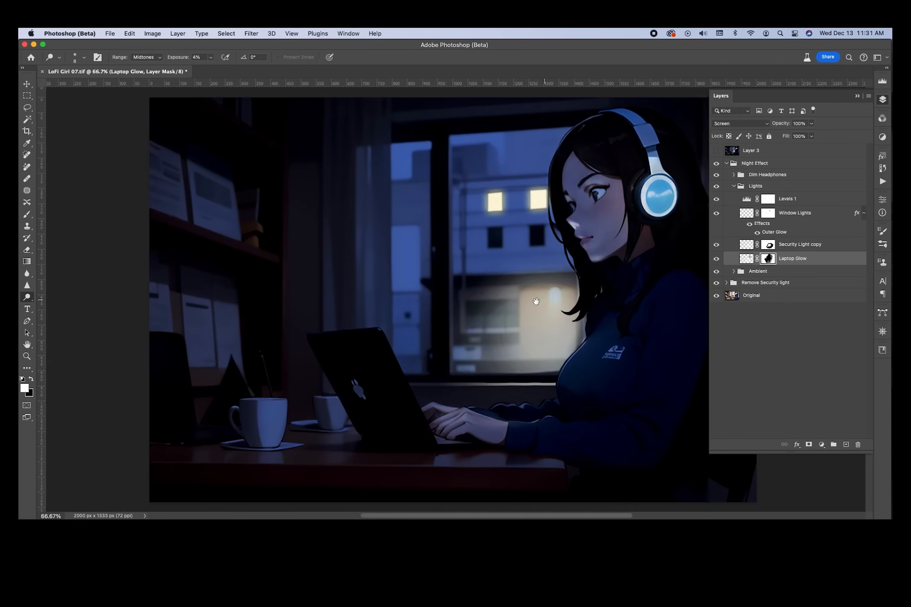
pyautogui.moveTo(550, 297); pyautogui.dragTo(494, 304)
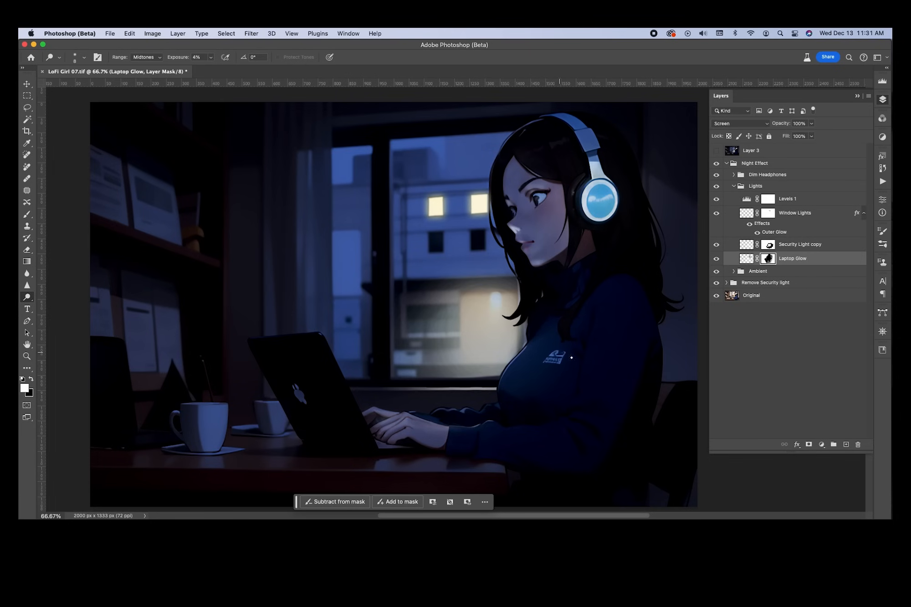
pyautogui.click(736, 186)
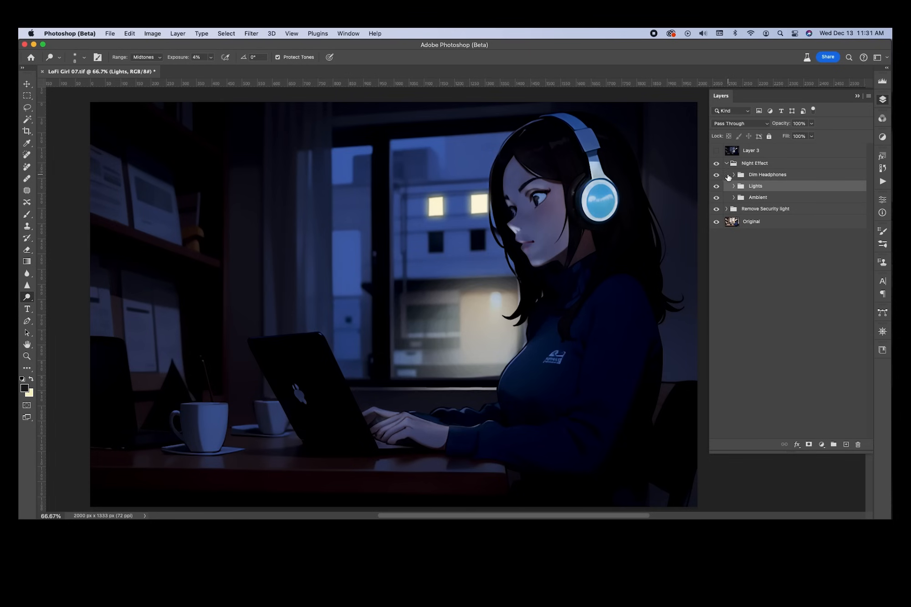
pyautogui.click(728, 164)
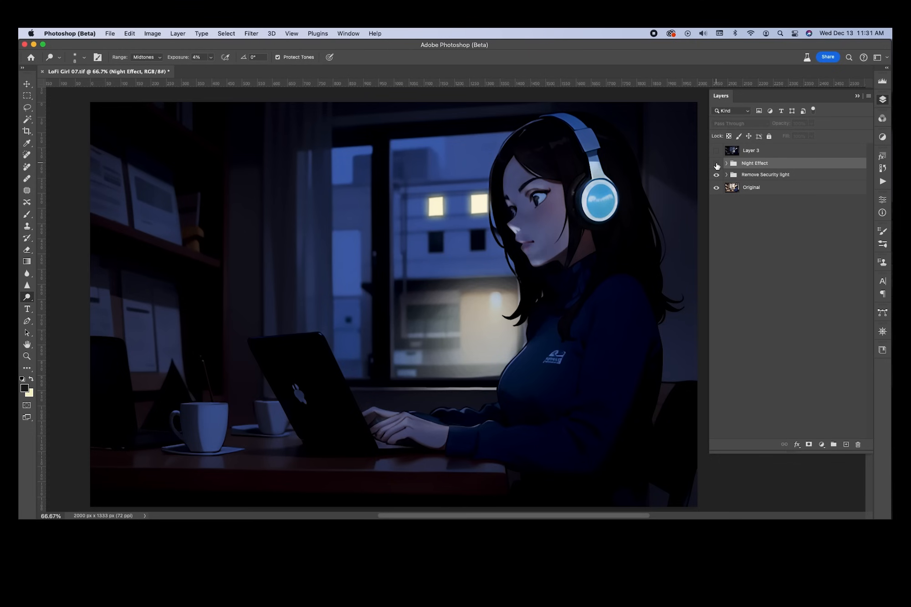
pyautogui.click(717, 164)
pyautogui.click(717, 164)
pyautogui.click(726, 164)
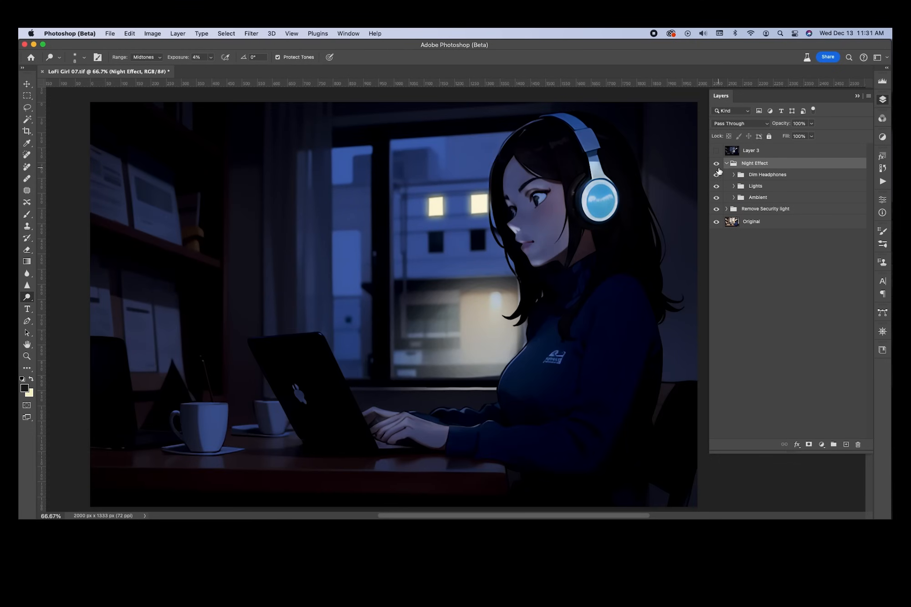
pyautogui.click(717, 198)
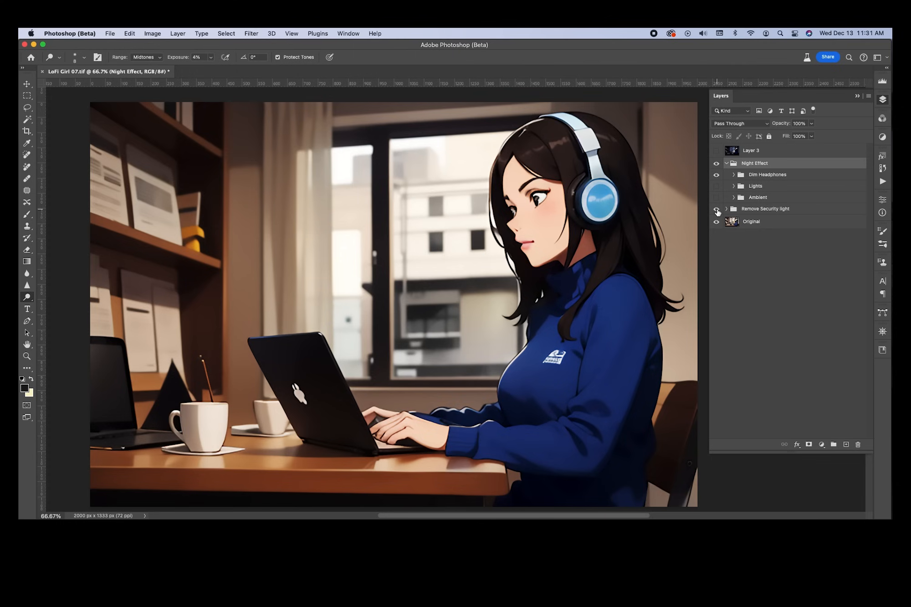
pyautogui.click(717, 186)
pyautogui.click(717, 197)
pyautogui.click(717, 198)
pyautogui.click(717, 198)
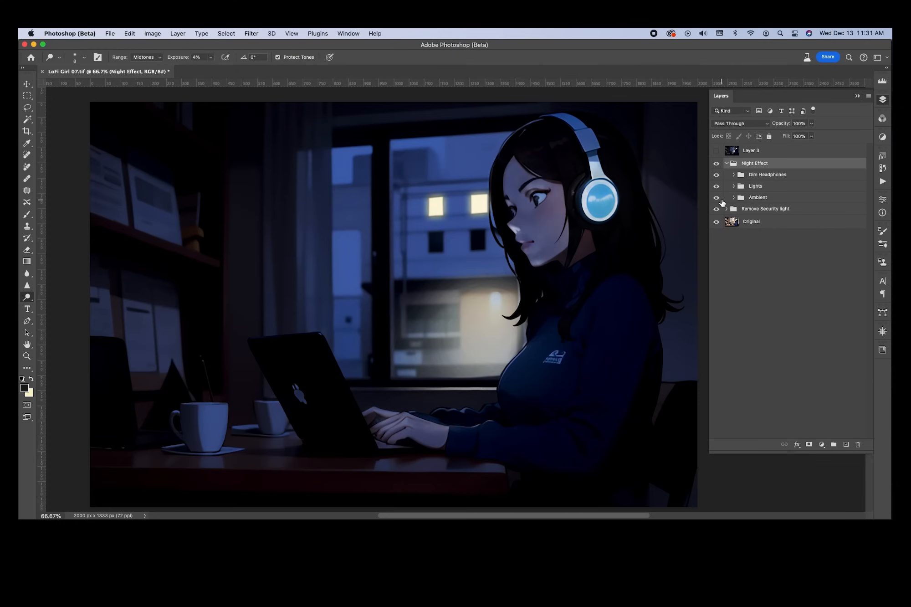